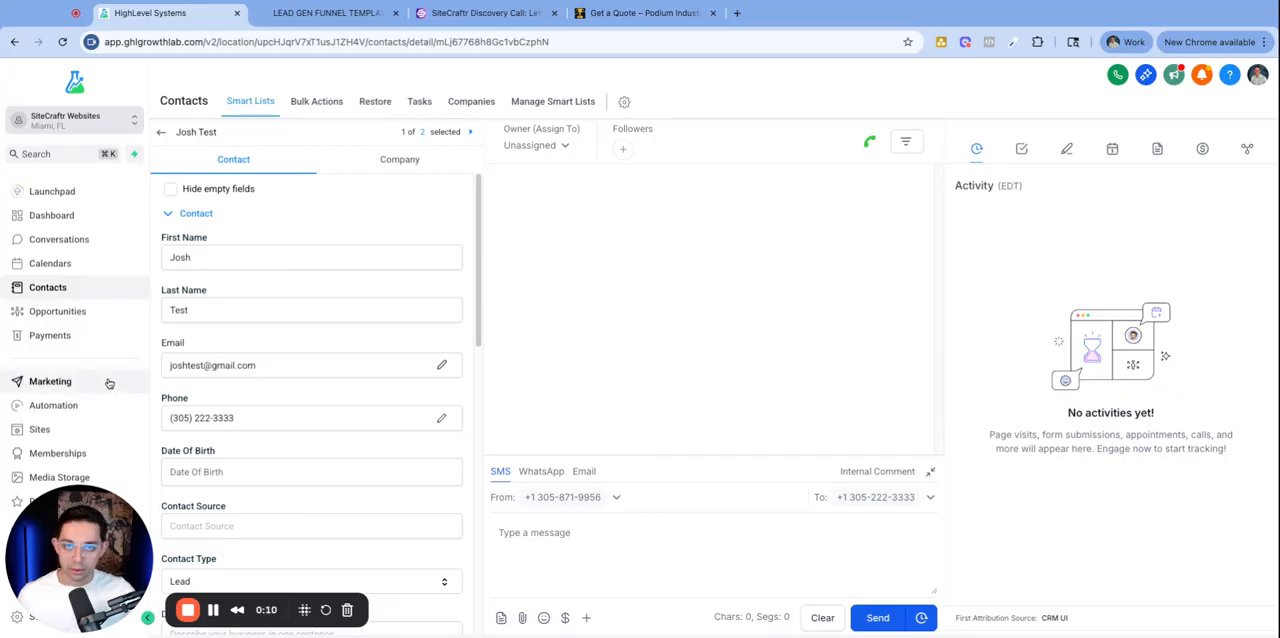
- Compare the contact record's standard fields with the fields on the Get a Quote web form
left_click_drag(171, 238, 205, 238)
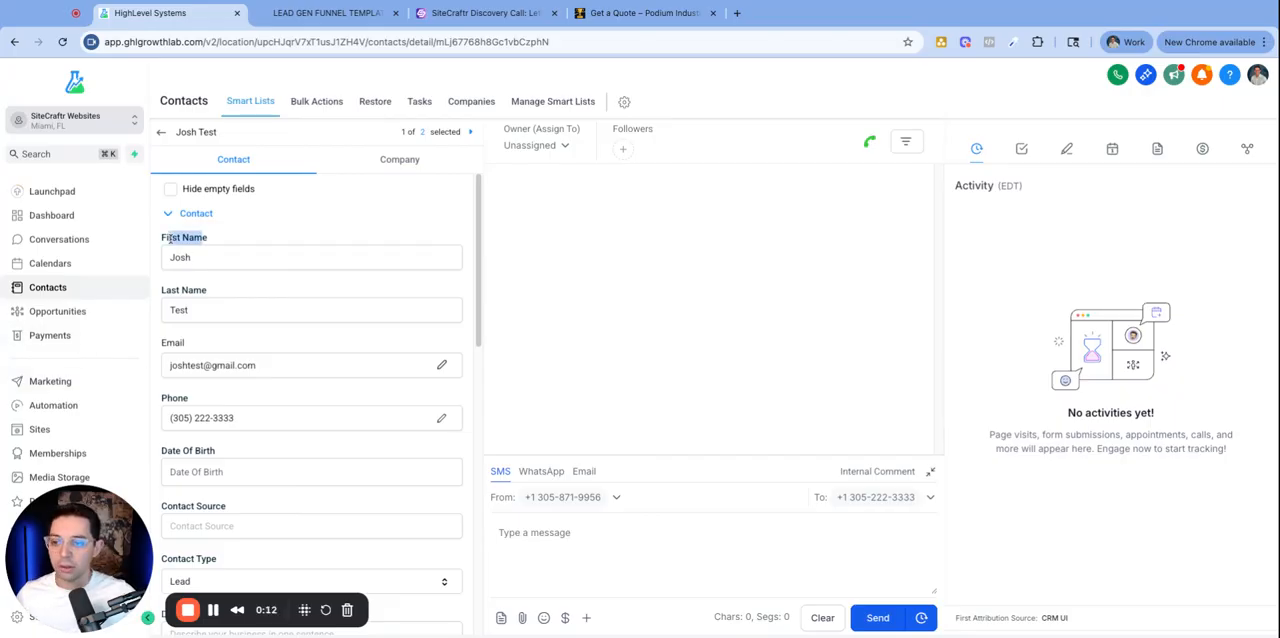
double_click(190, 289)
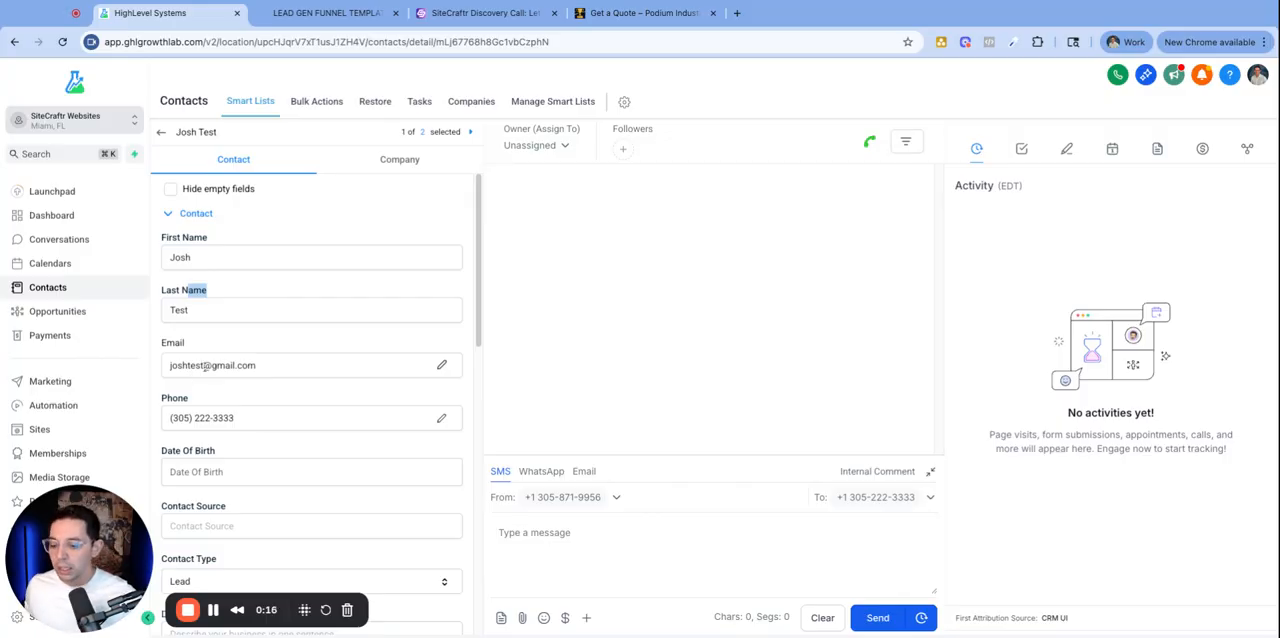
scroll(257, 372, "down", 4)
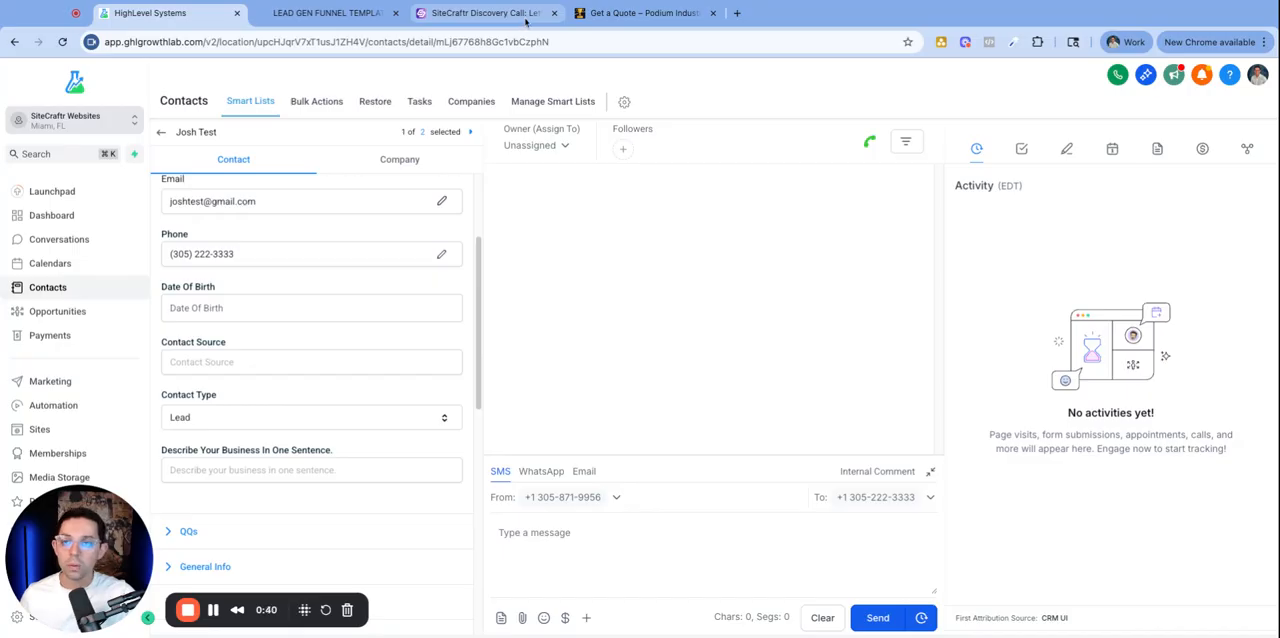
left_click(640, 13)
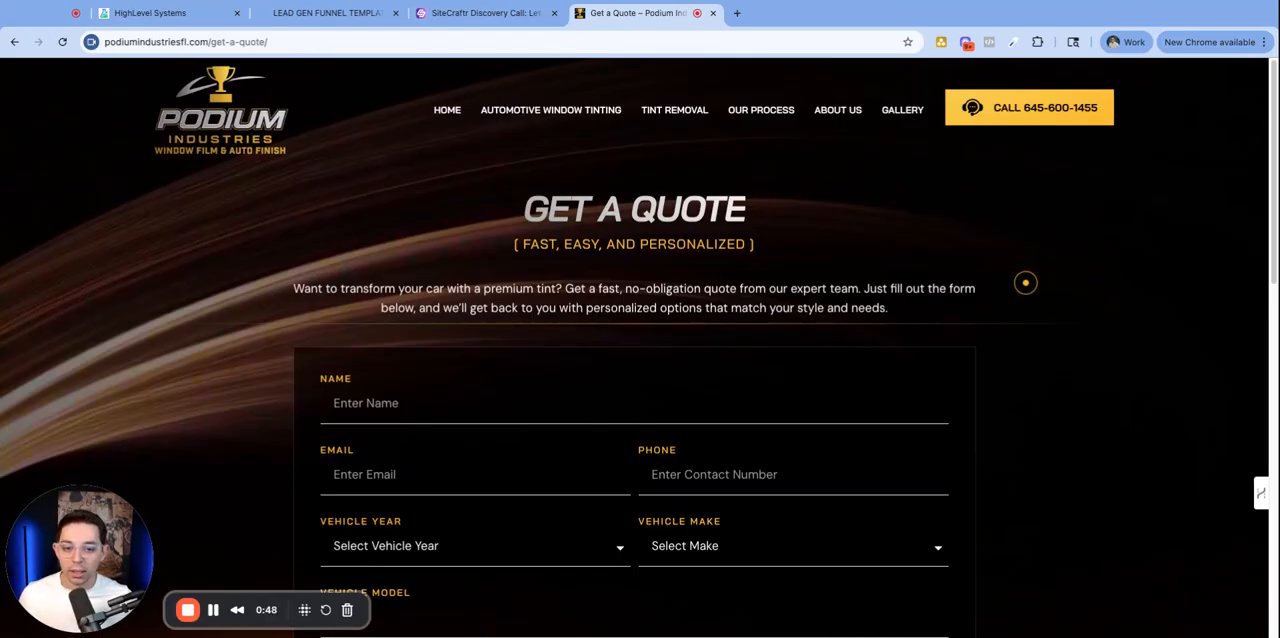
scroll(880, 250, "down", 3)
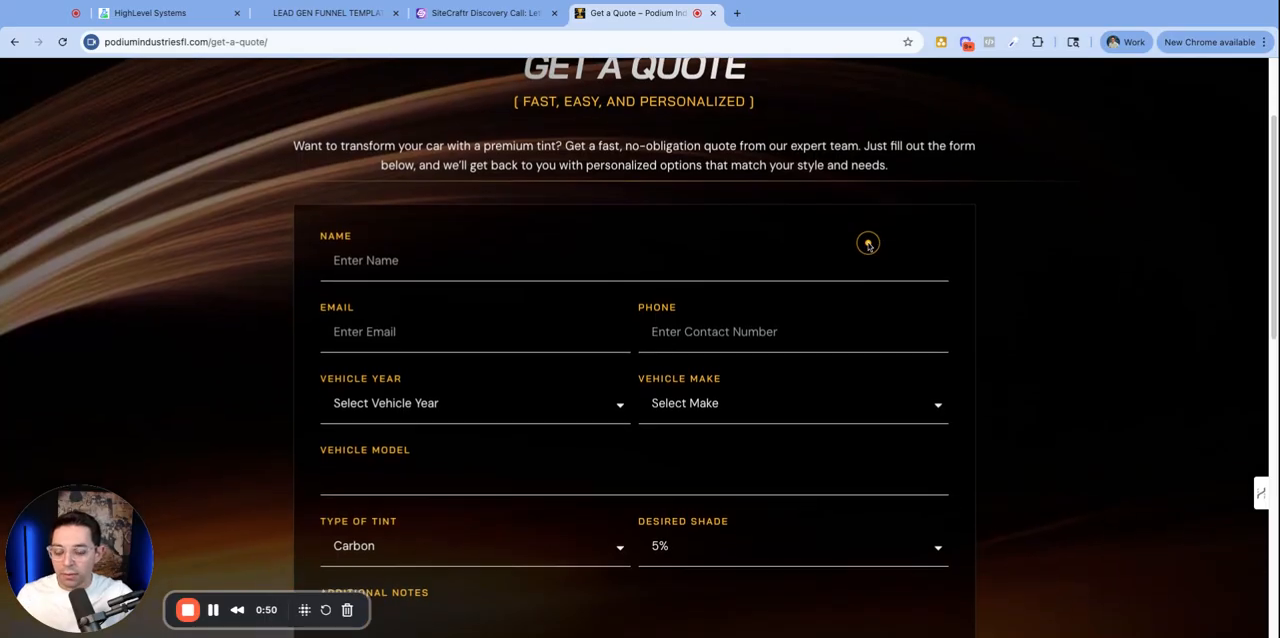
scroll(868, 244, "down", 2)
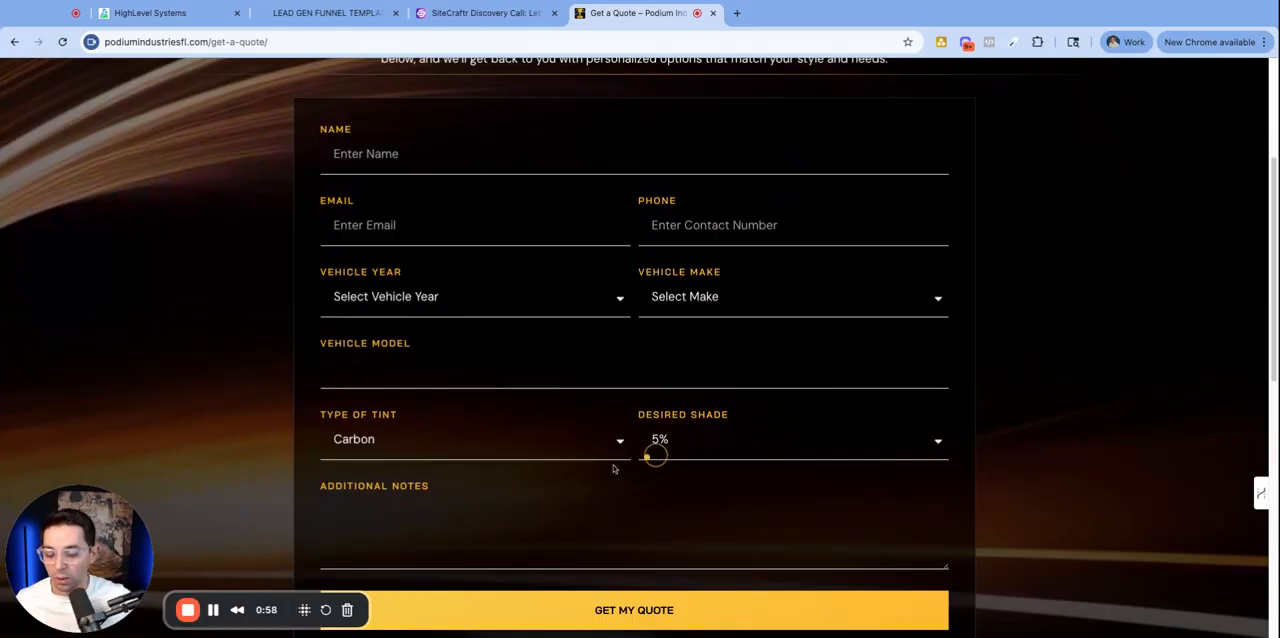
left_click_drag(456, 489, 320, 487)
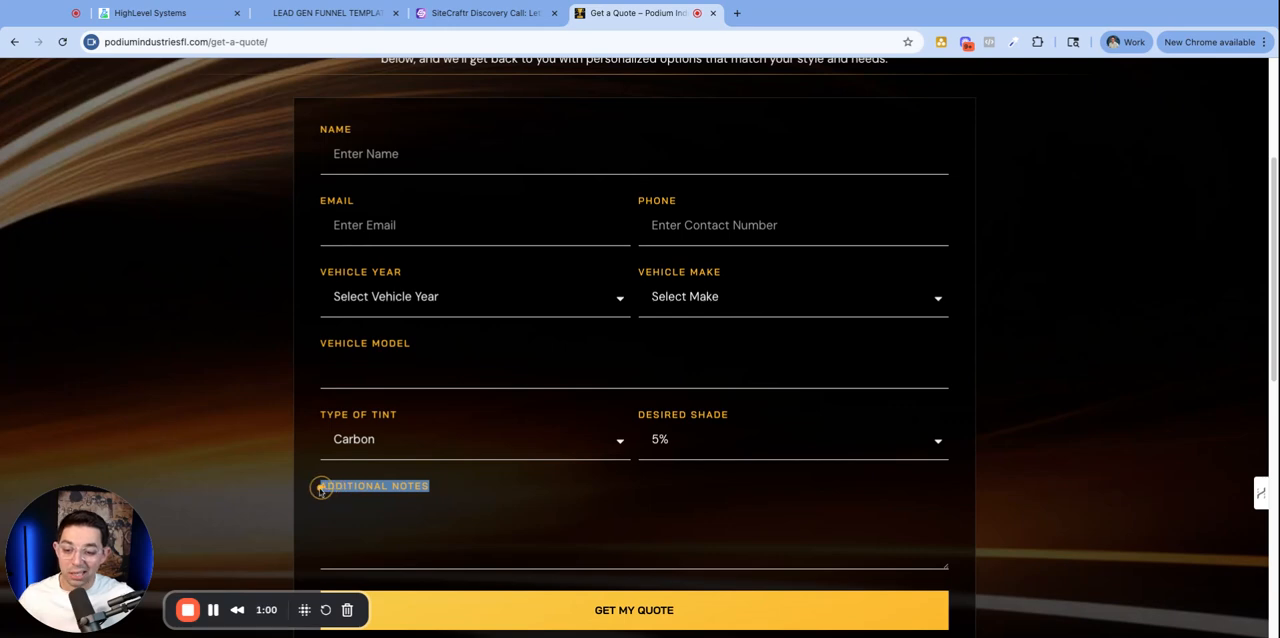
left_click(328, 140)
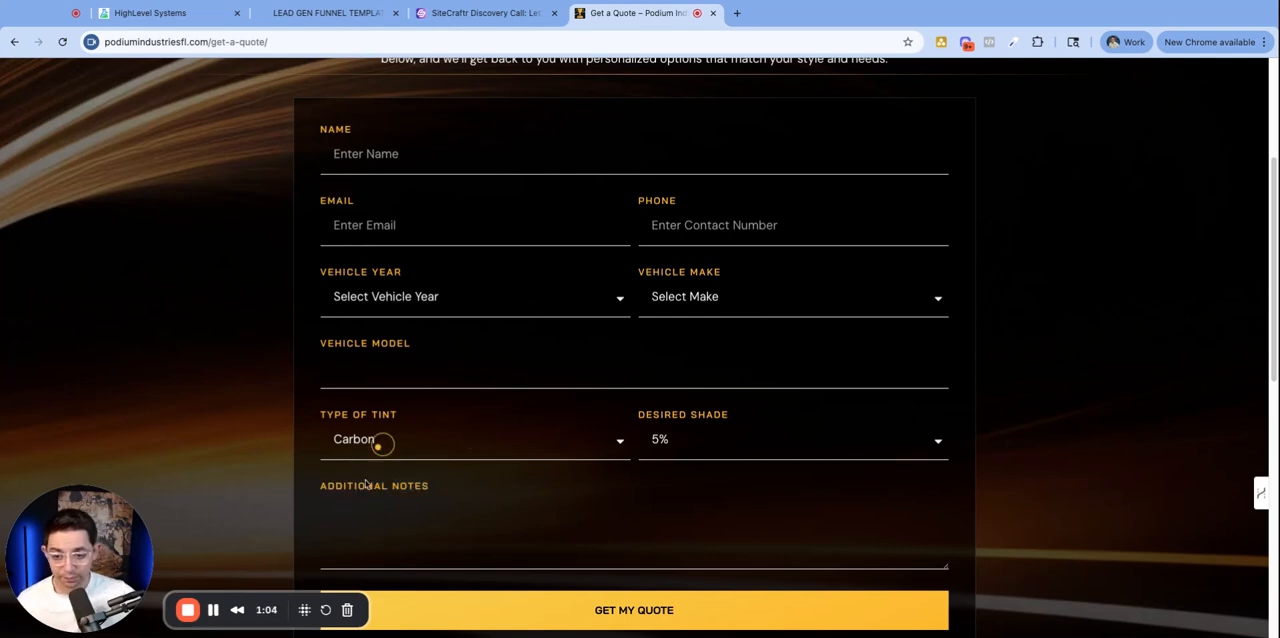
left_click_drag(430, 487, 327, 487)
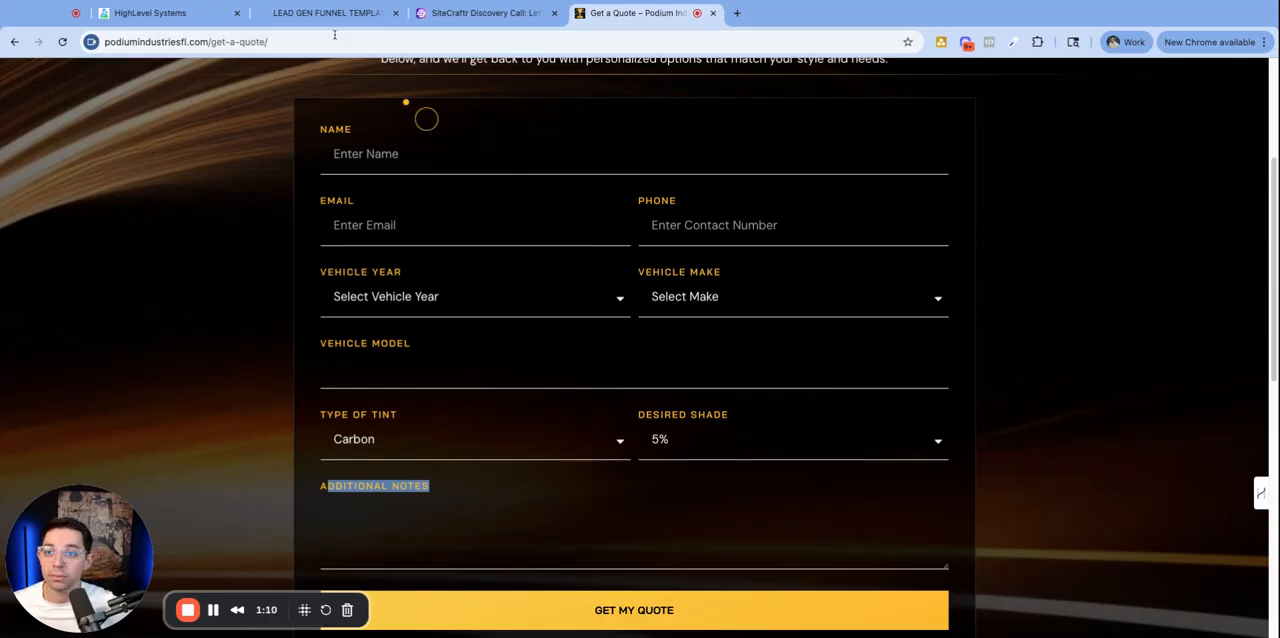
- Scroll through the contact record's field sections, including the custom Additional Info questions
left_click(160, 13)
scroll(232, 445, "down", 3)
scroll(250, 300, "down", 2)
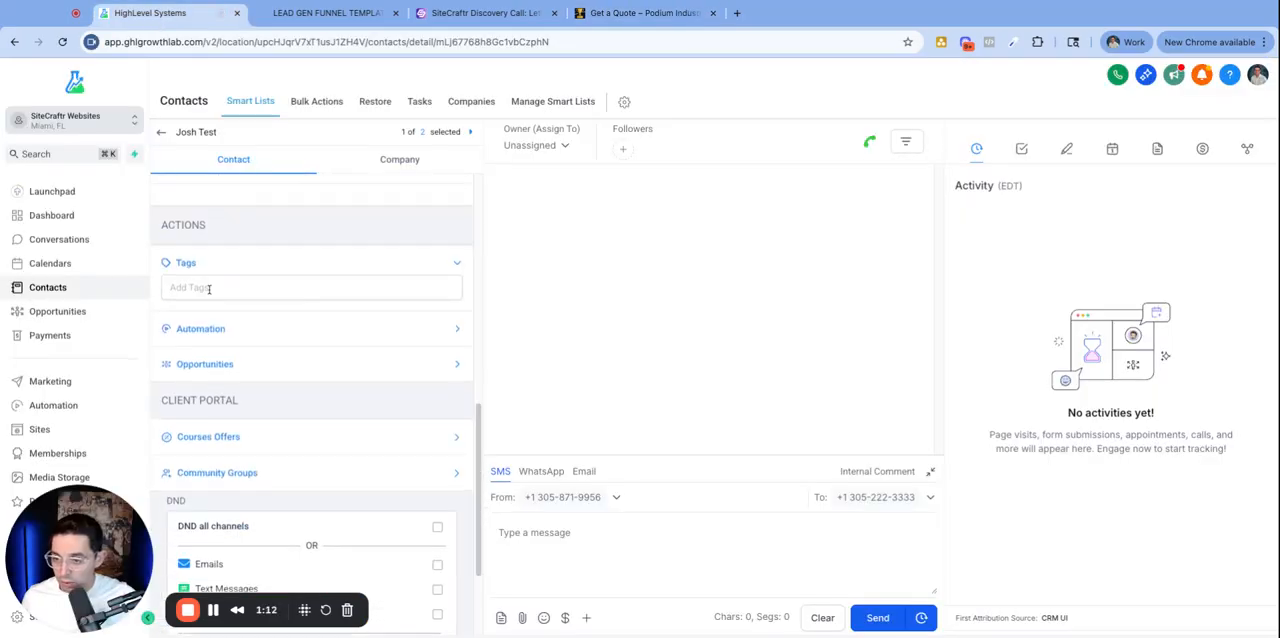
scroll(228, 292, "up", 3)
left_click(226, 290)
scroll(265, 355, "down", 10)
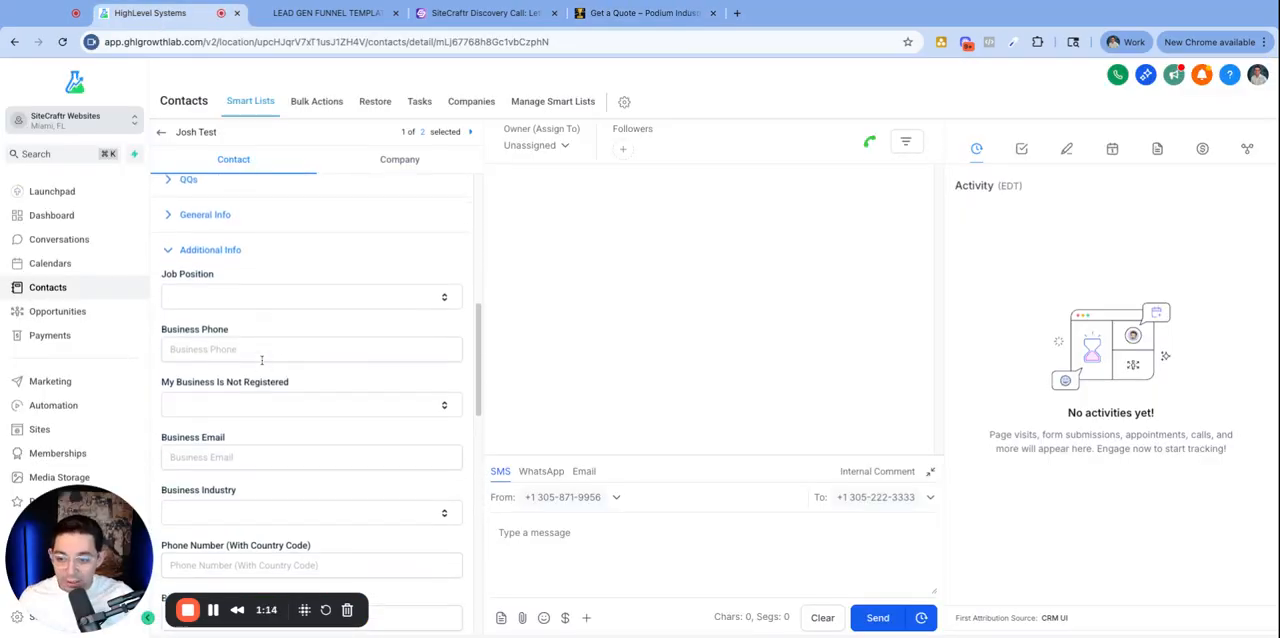
scroll(276, 371, "down", 5)
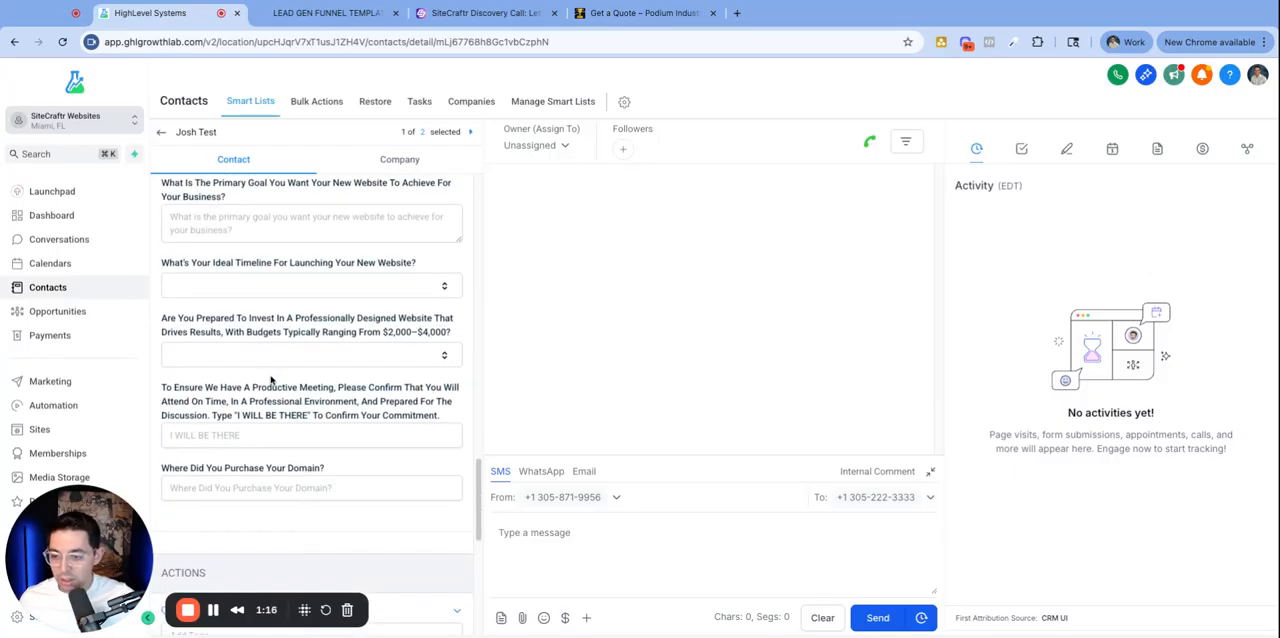
scroll(280, 380, "up", 10)
scroll(400, 295, "up", 5)
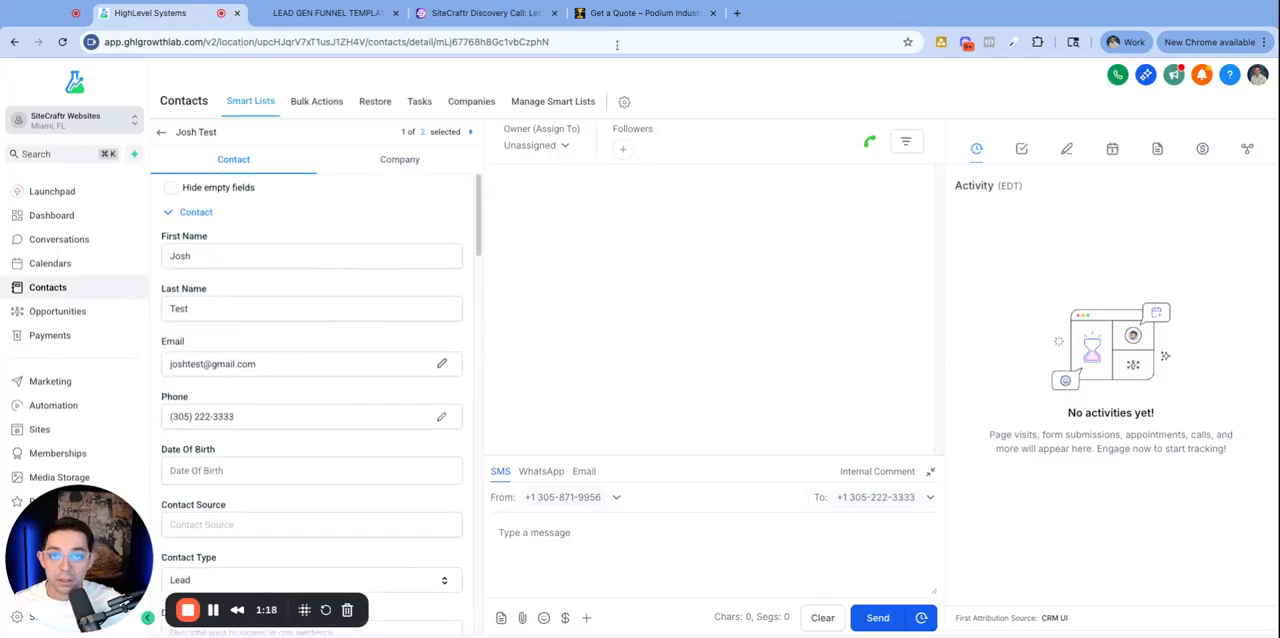
- Examine the vehicle year, type of tint and desired shade fields on the quote form
left_click(640, 13)
left_click_drag(405, 273, 343, 272)
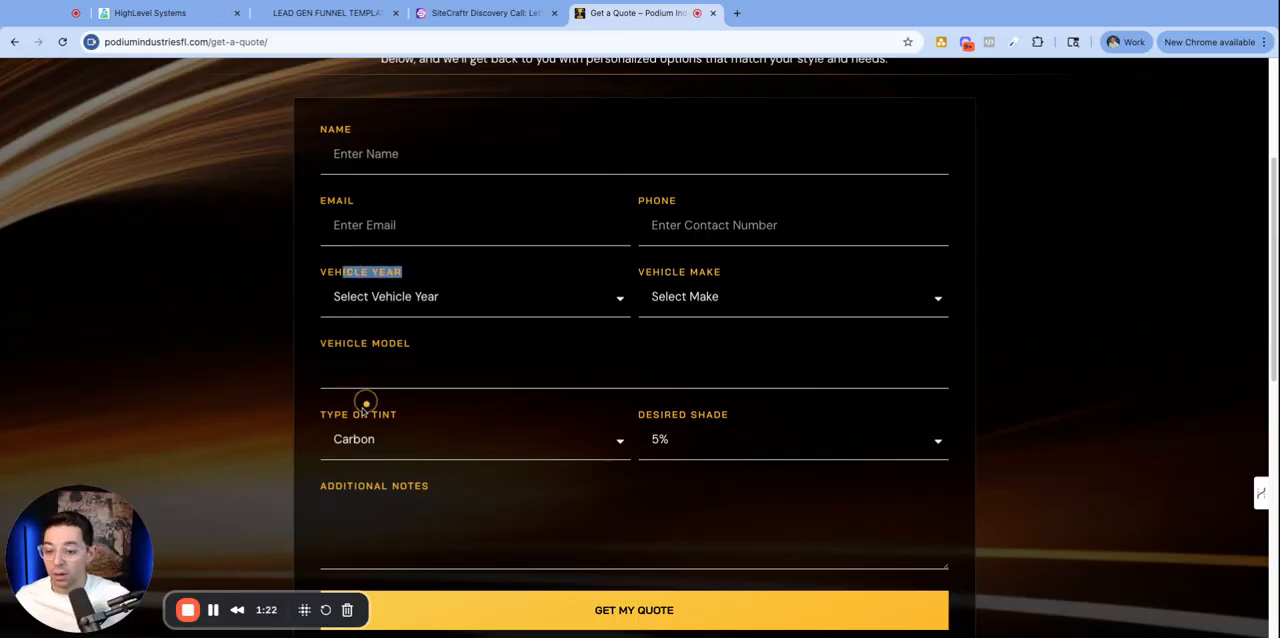
left_click_drag(328, 414, 400, 416)
left_click(728, 415)
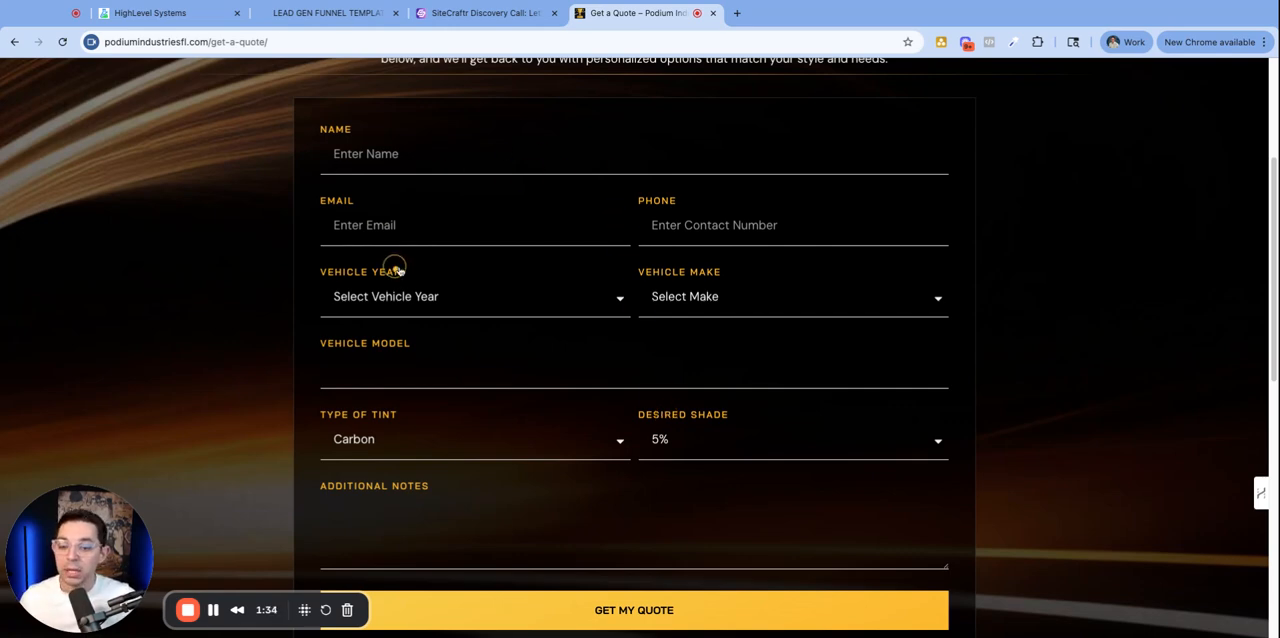
left_click_drag(318, 272, 400, 280)
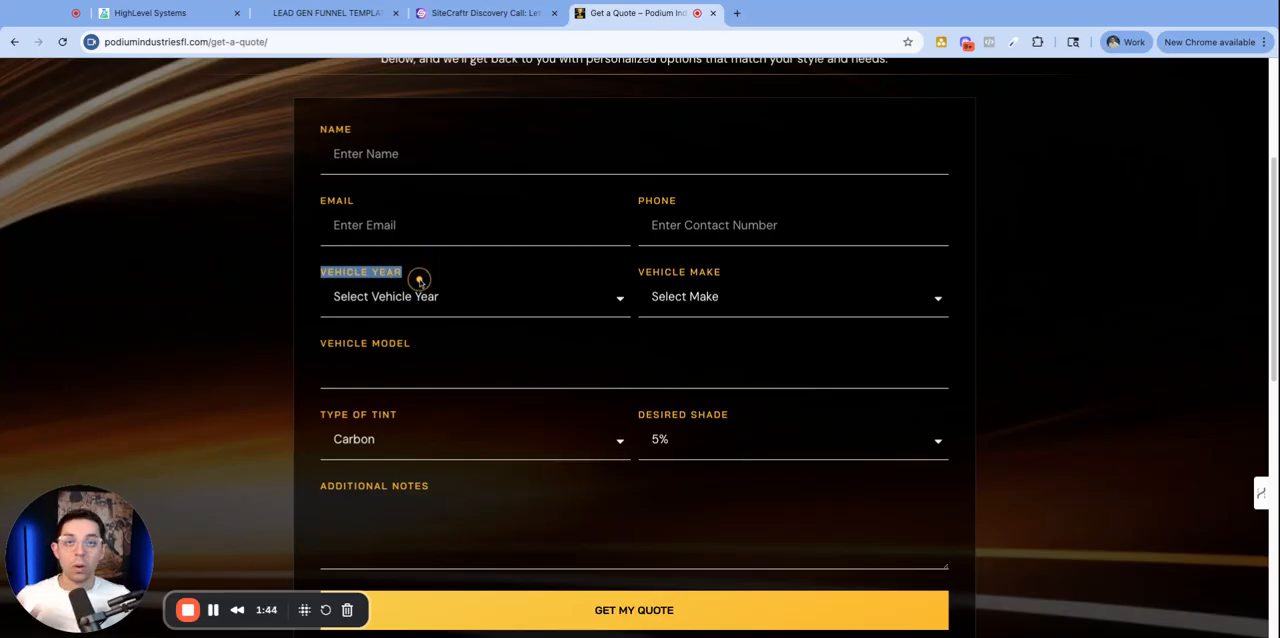
- Open the folders list in the custom field settings
left_click(165, 13)
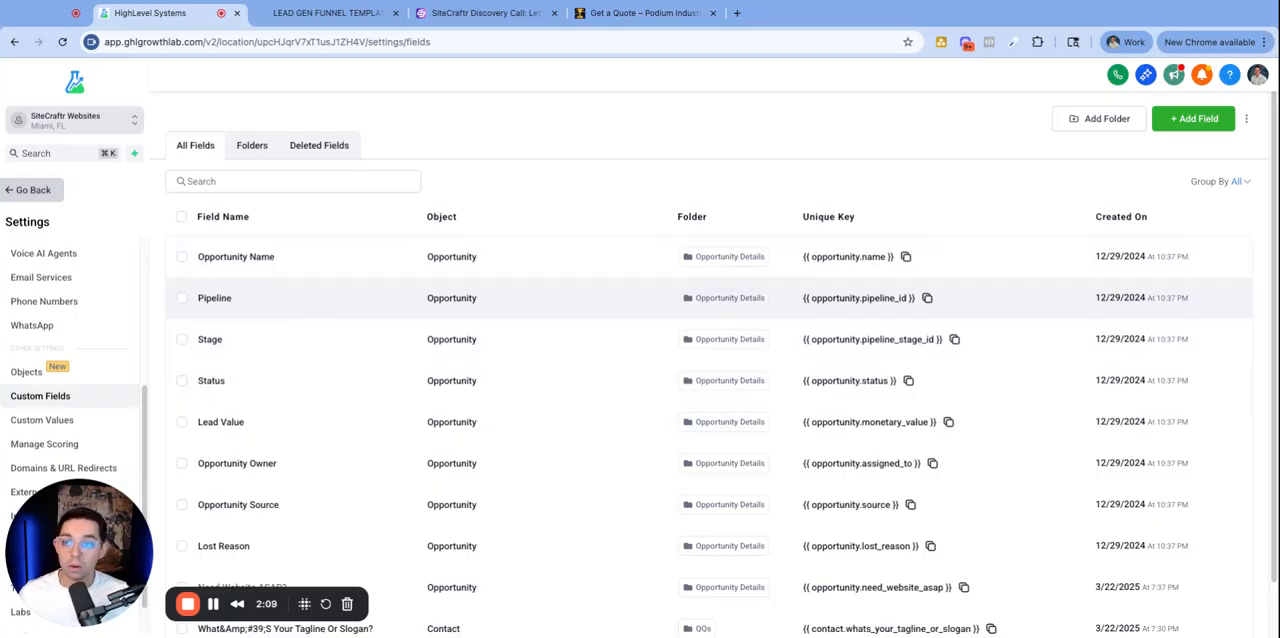
left_click(251, 145)
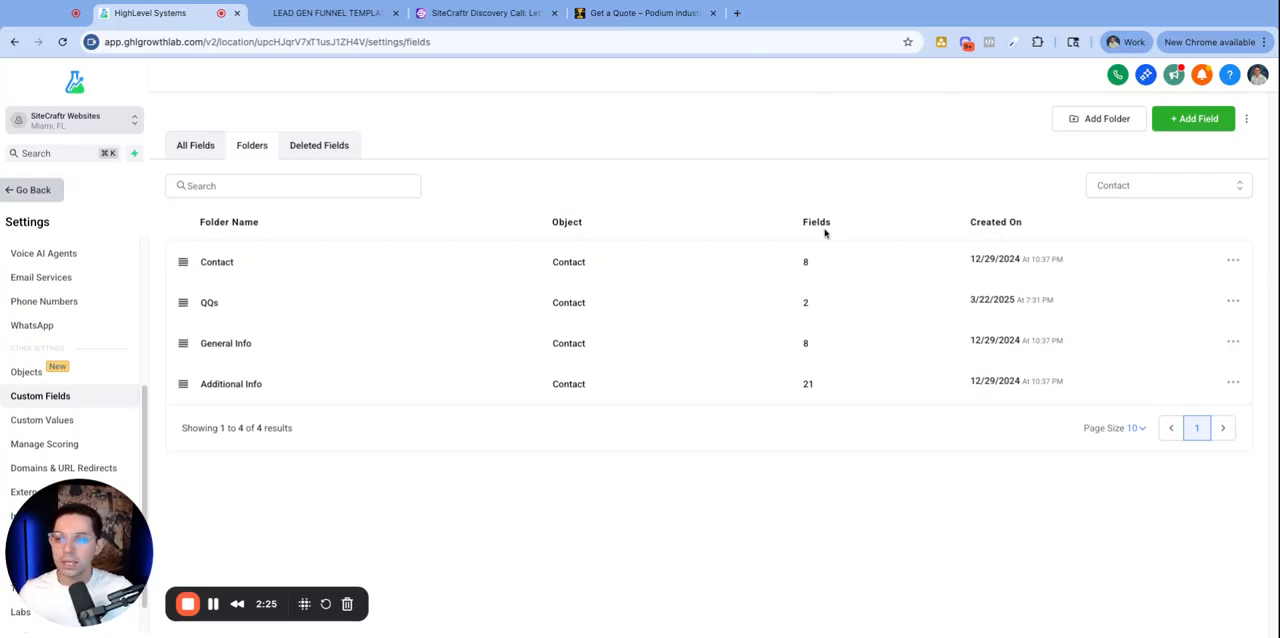
- Create a new Contact custom field folder named Window Tint Info
left_click(1110, 122)
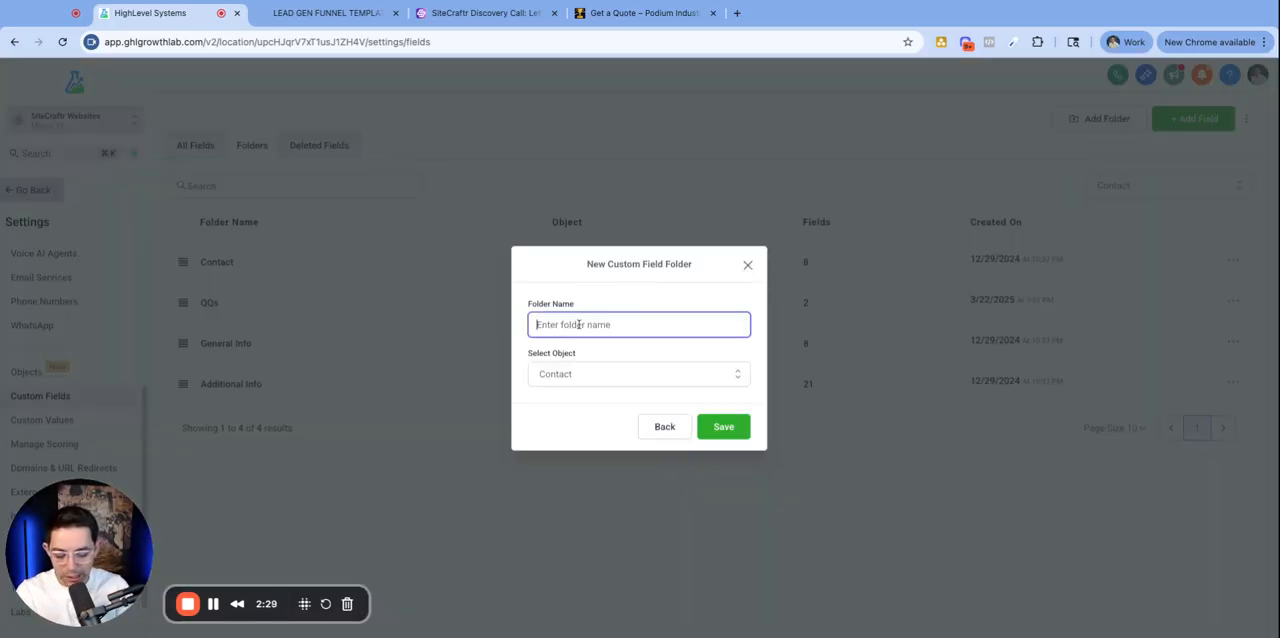
type("Window ")
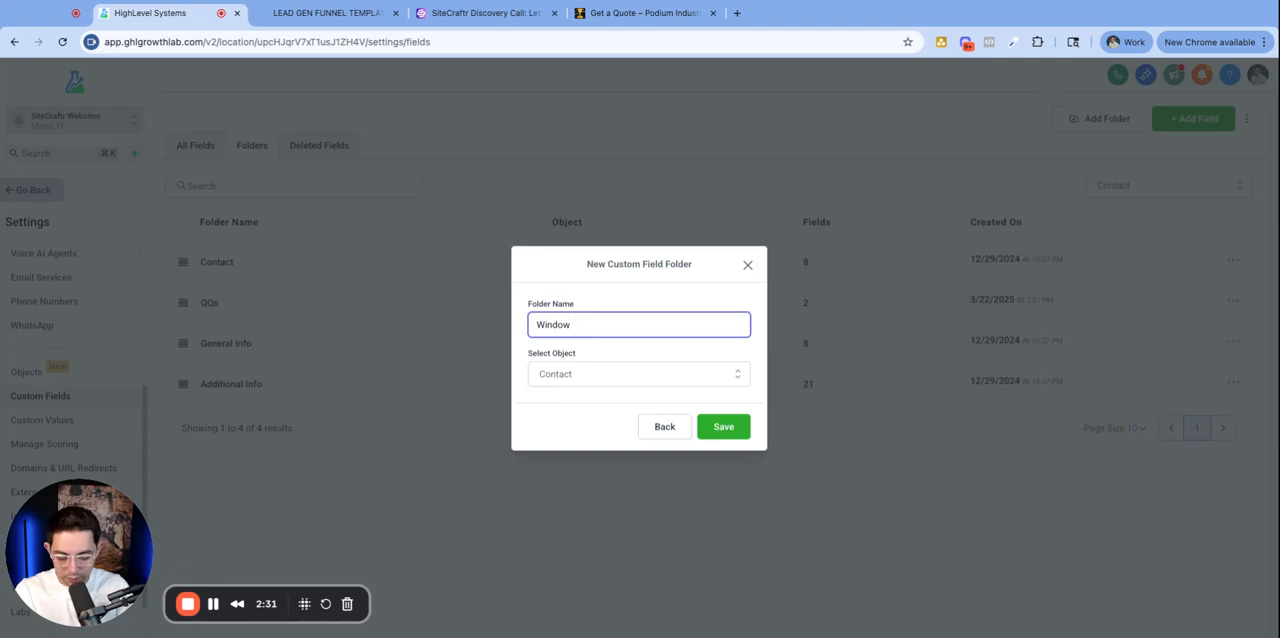
type("Tint")
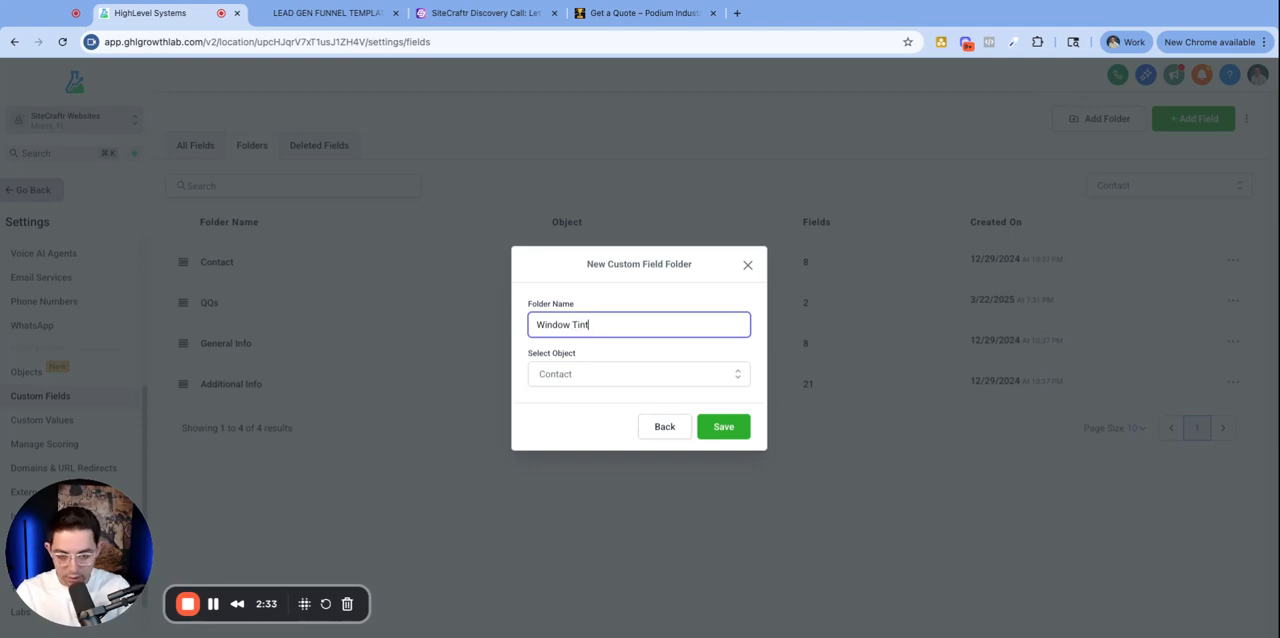
type(" Info")
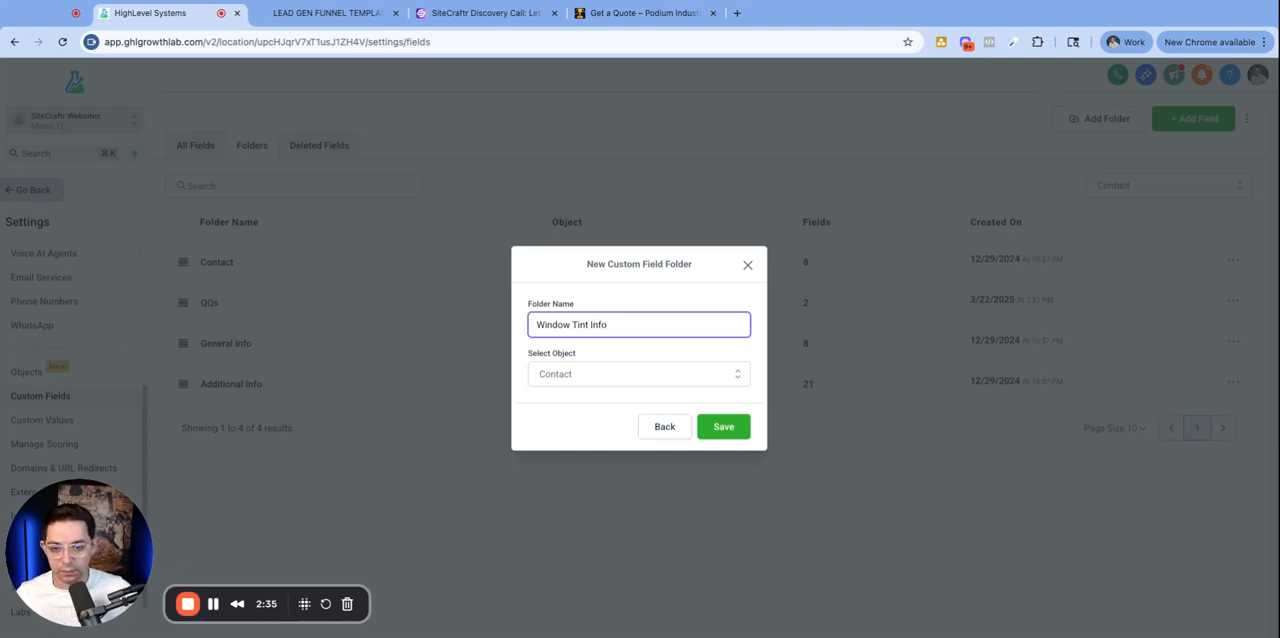
left_click(736, 435)
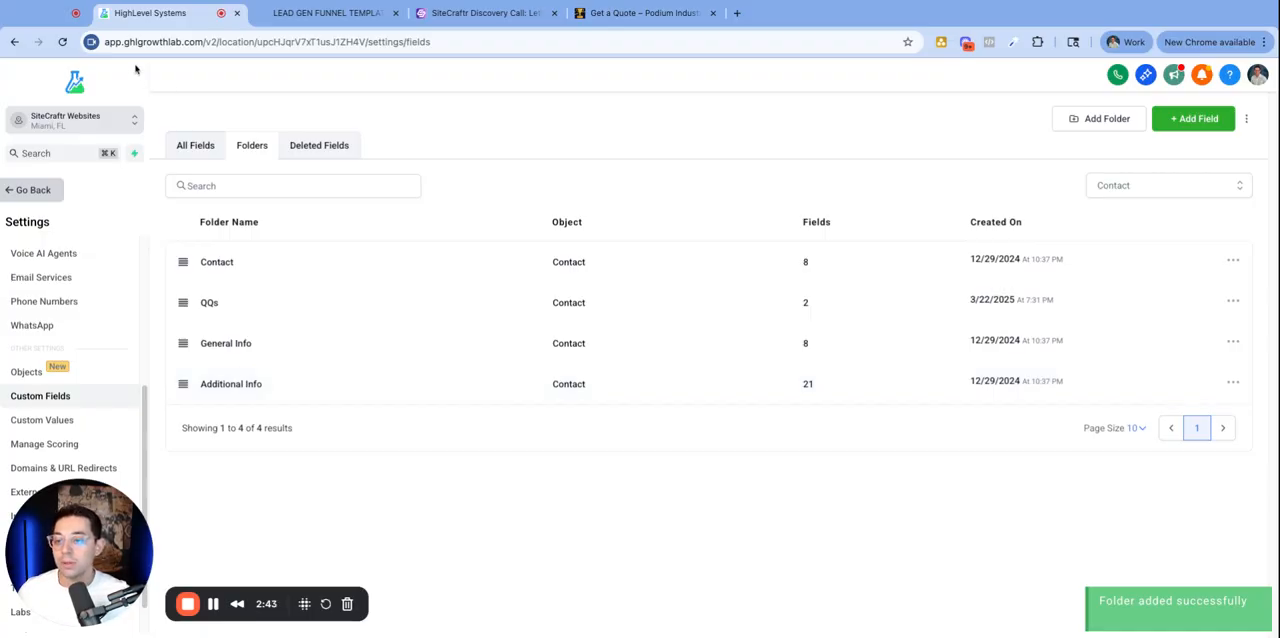
- Open the Window Tint Info folder
left_click(251, 145)
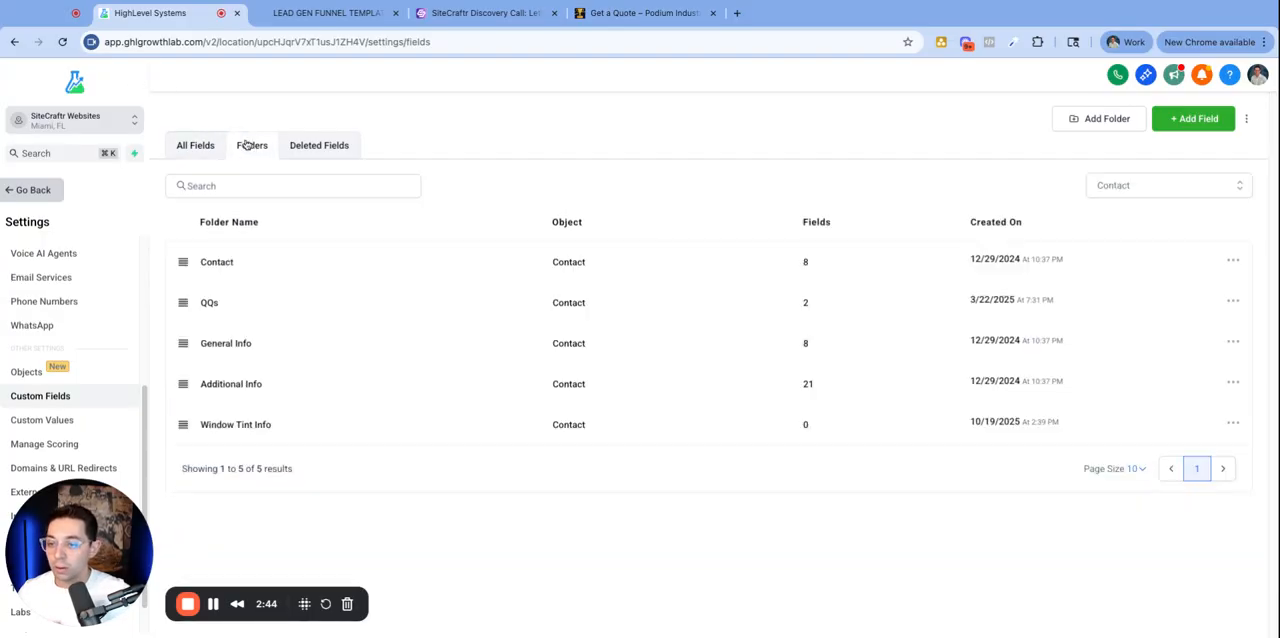
left_click(254, 425)
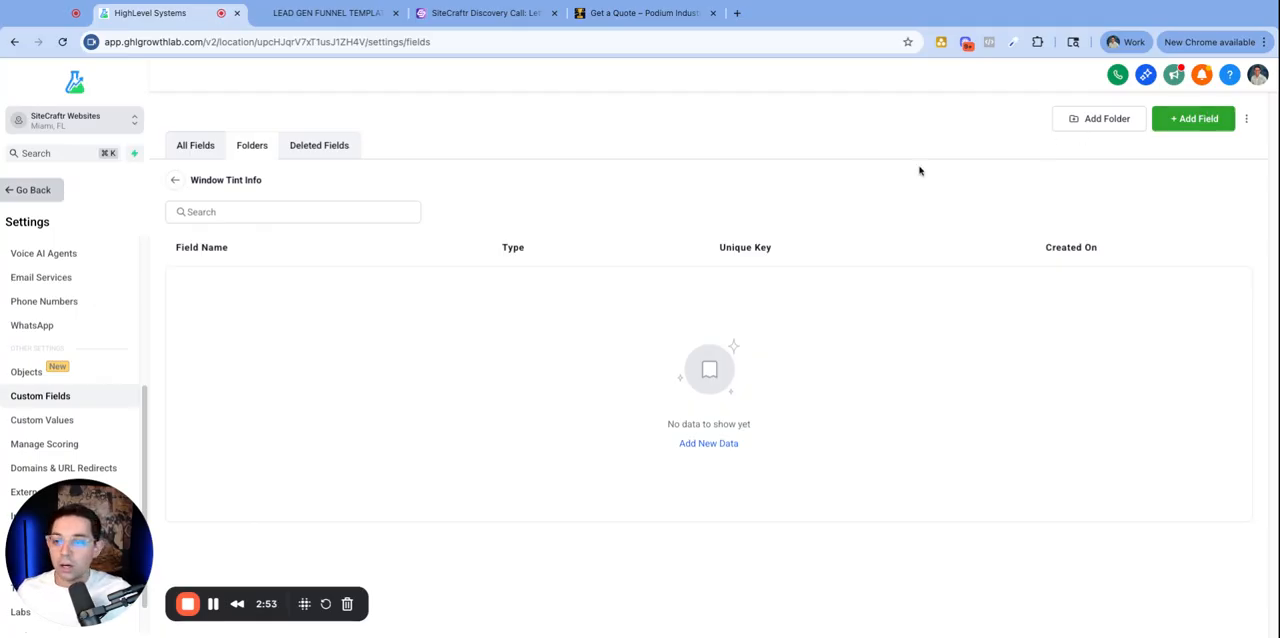
left_click(175, 180)
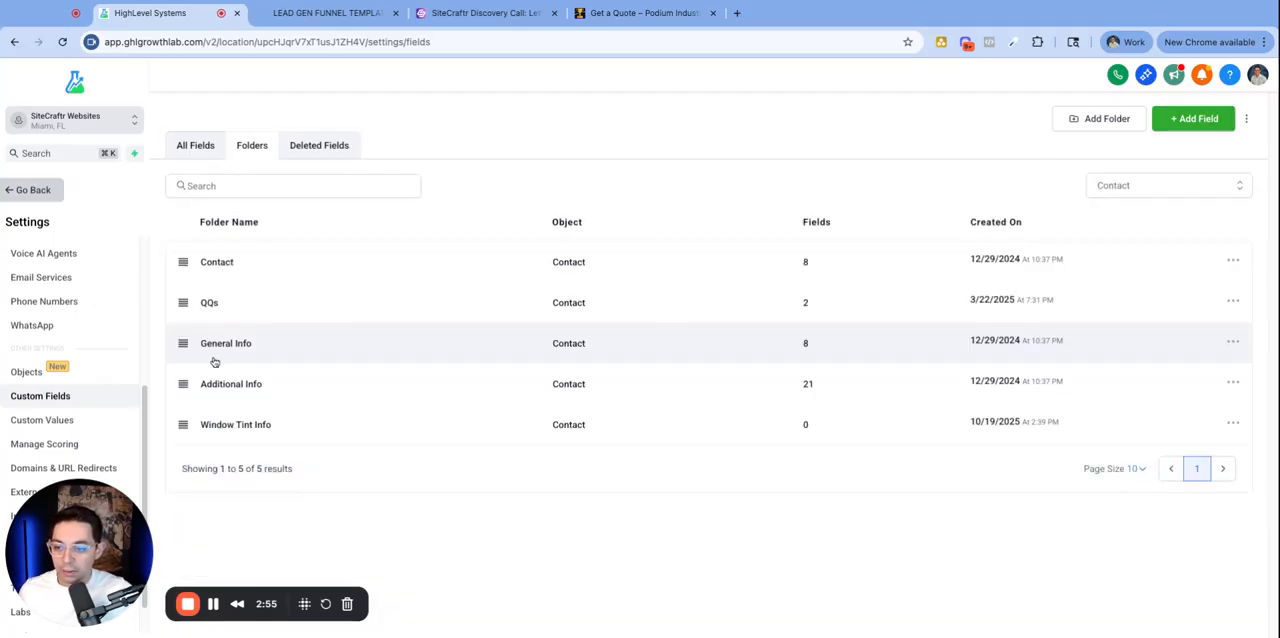
left_click(237, 433)
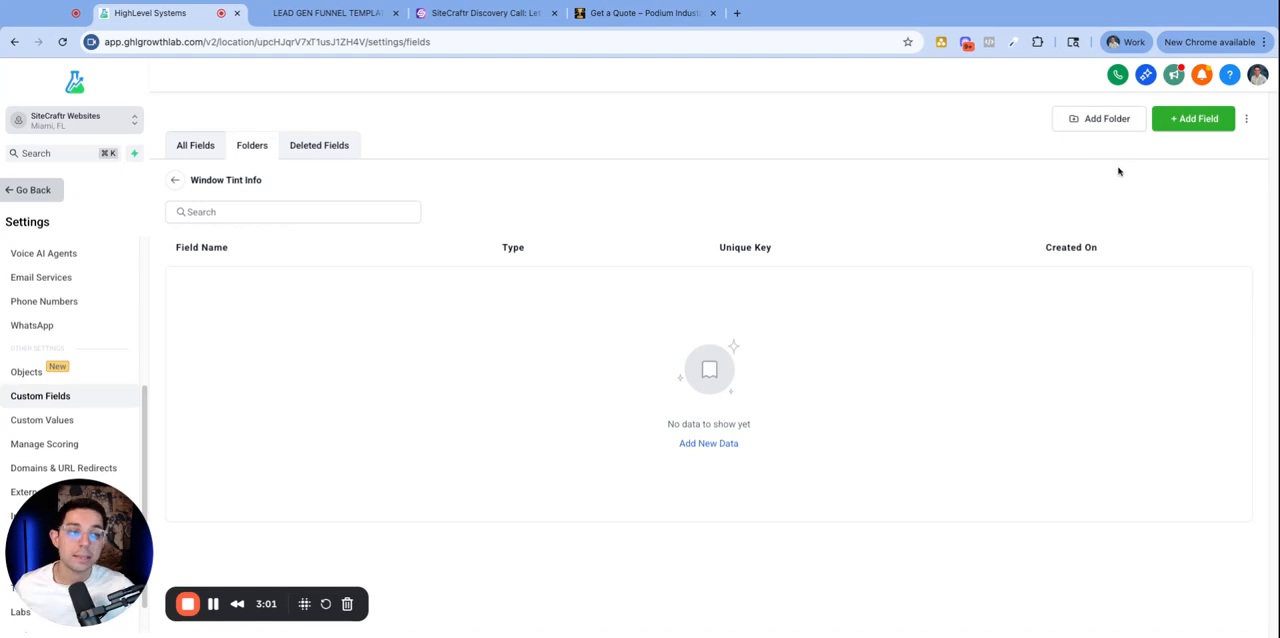
- Start adding a new custom field and choose the Multi Line text input type
left_click(1204, 127)
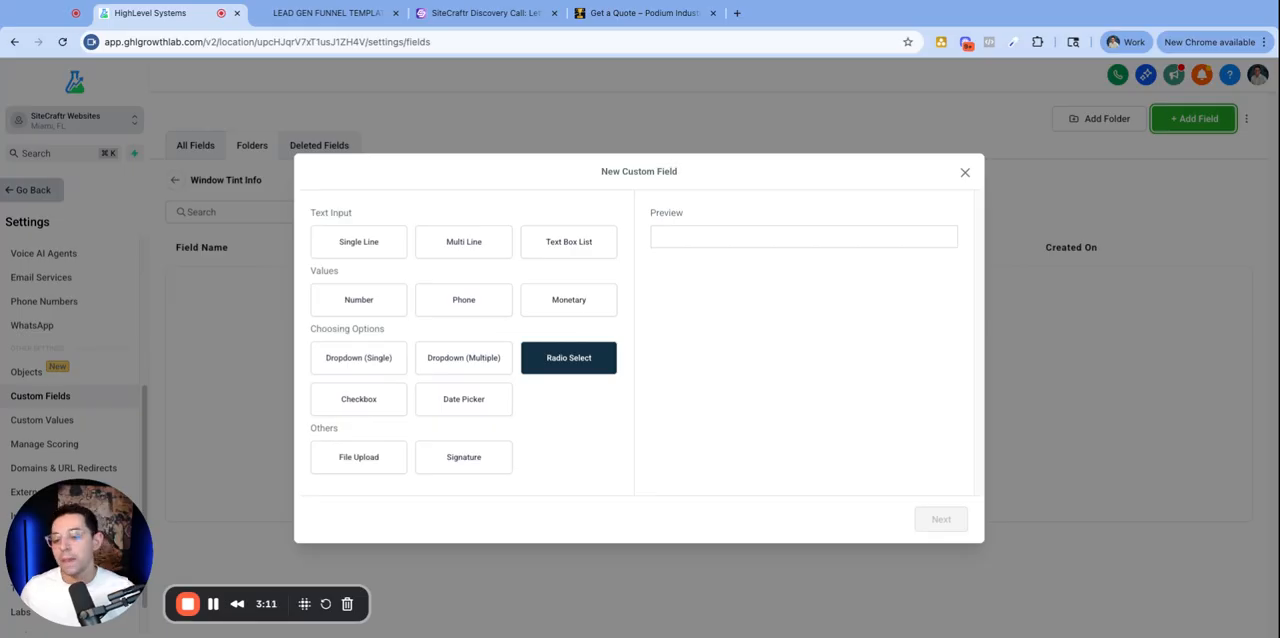
left_click_drag(308, 212, 358, 211)
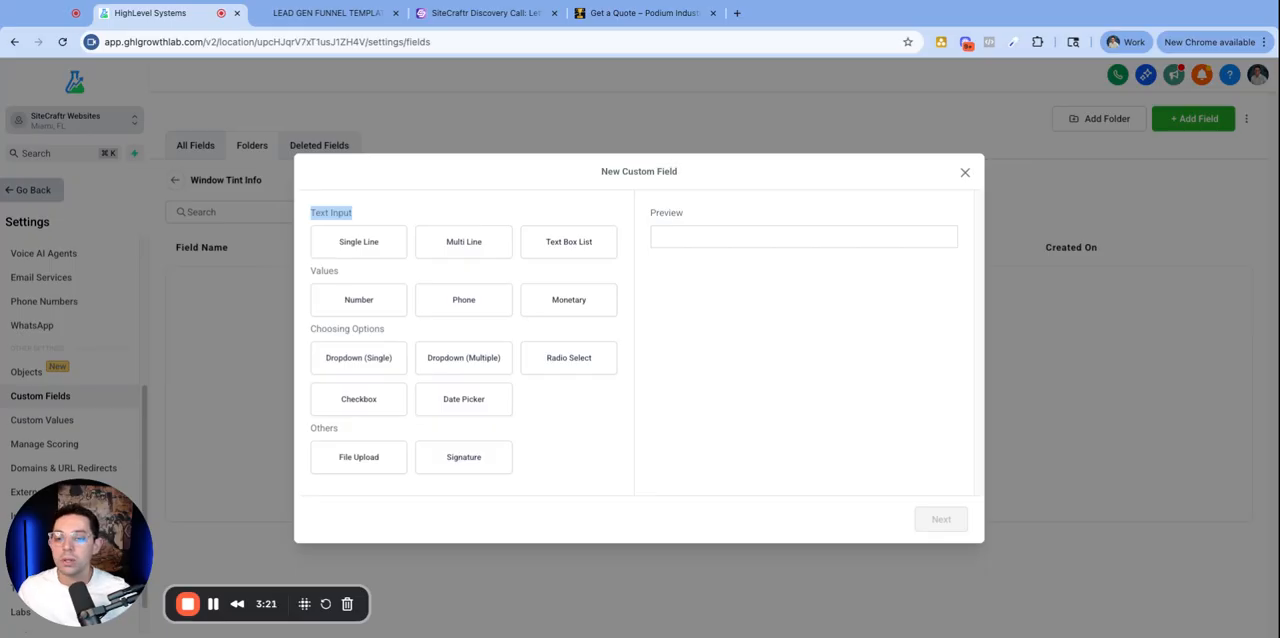
left_click(383, 248)
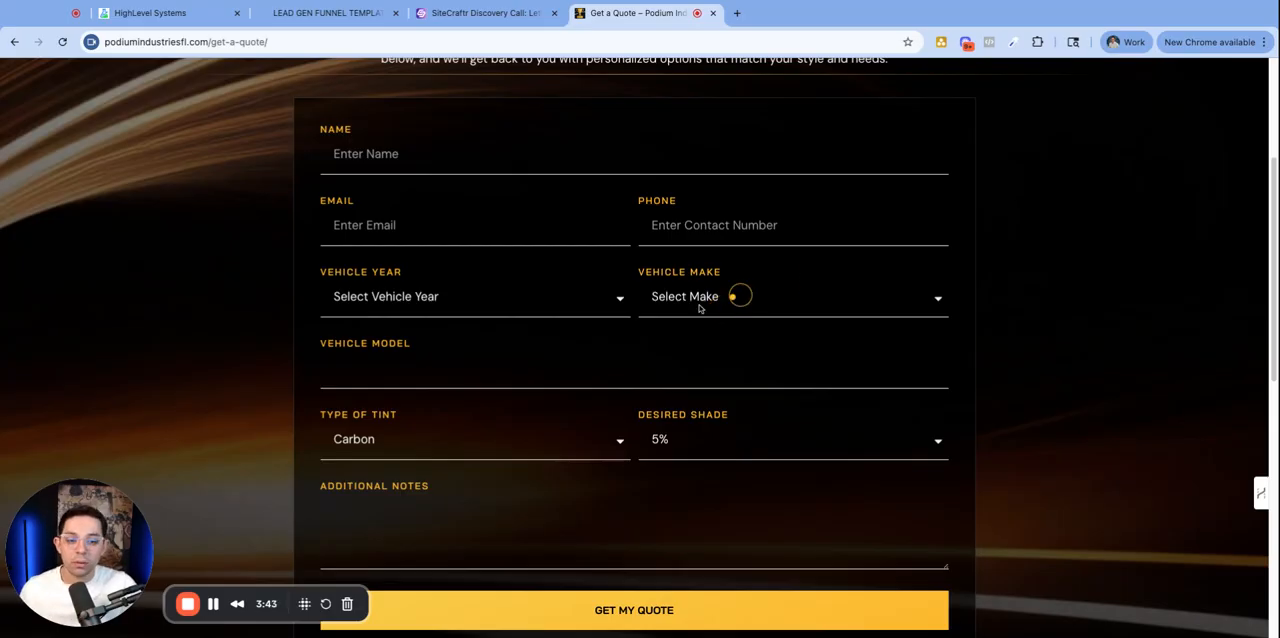
left_click(117, 15)
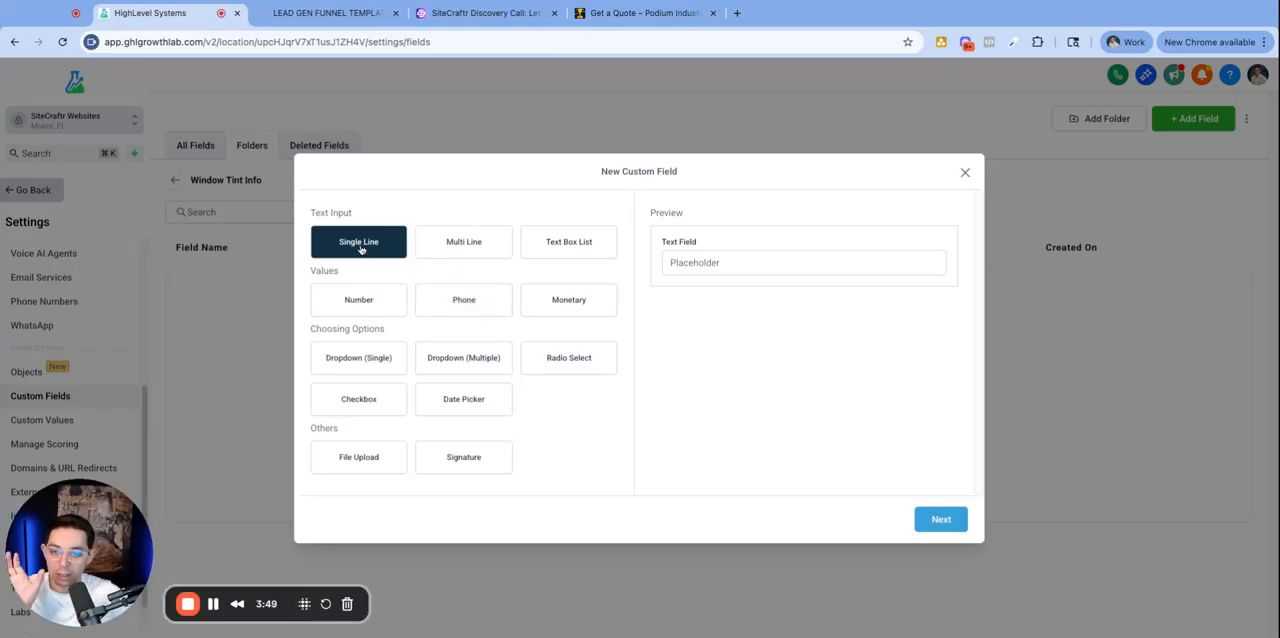
left_click(456, 251)
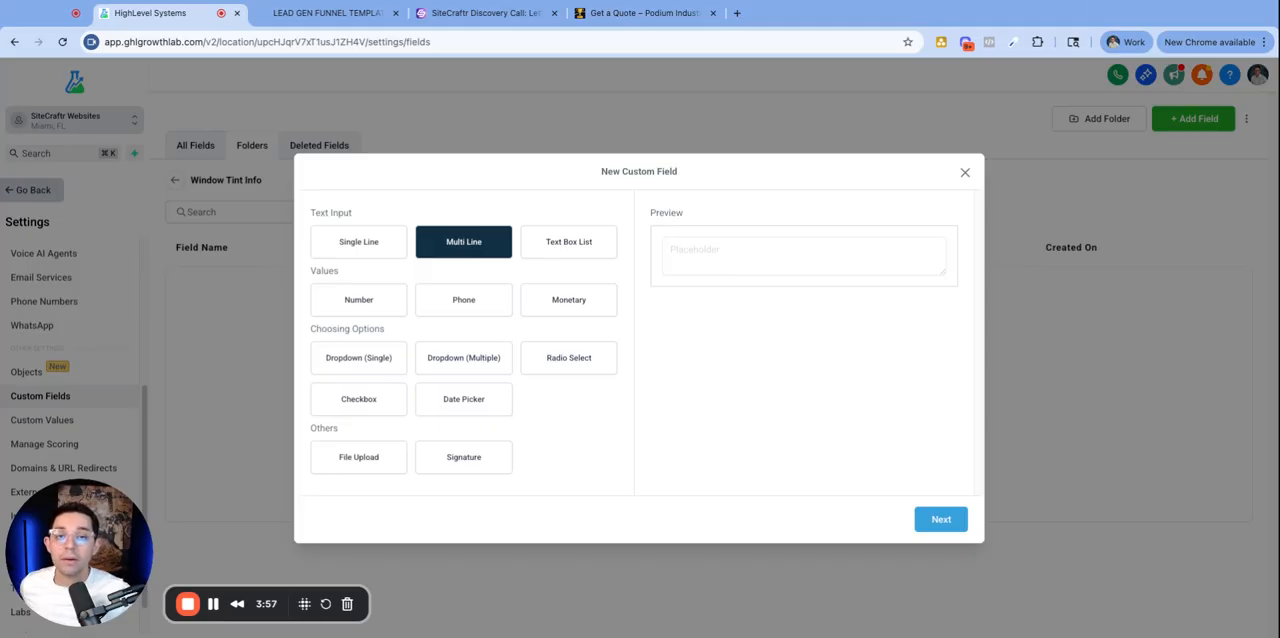
- Check the quote form's Additional Notes field and return to the custom field dialog
left_click(588, 20)
left_click(443, 499)
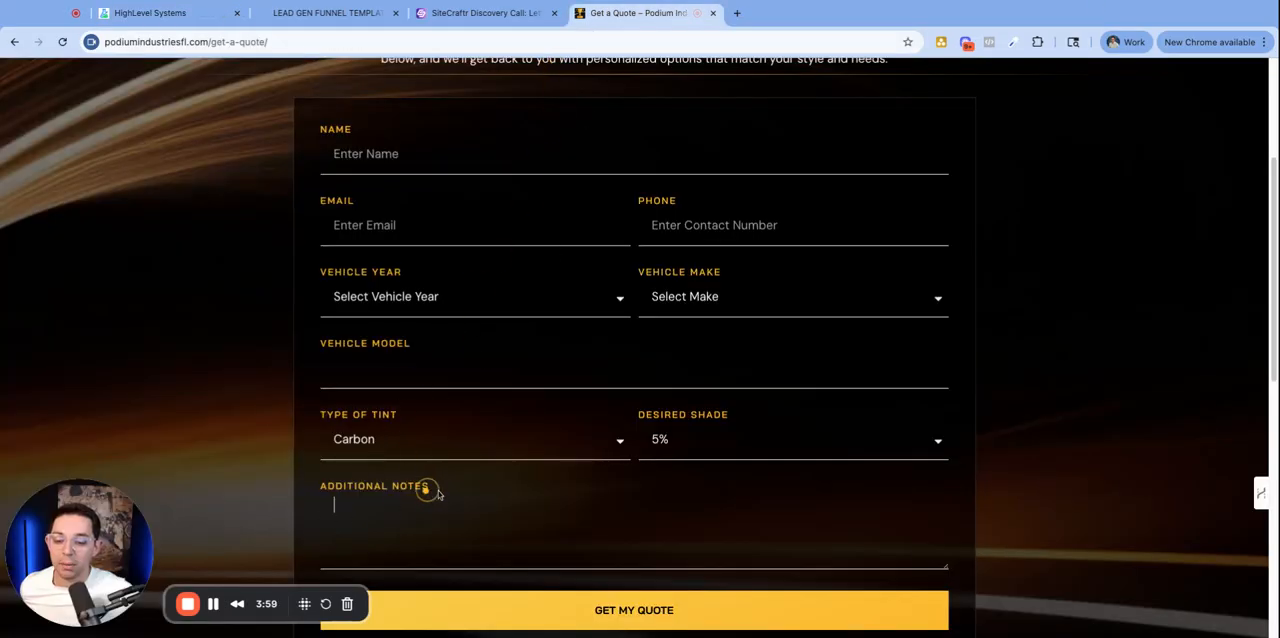
left_click_drag(316, 493, 430, 488)
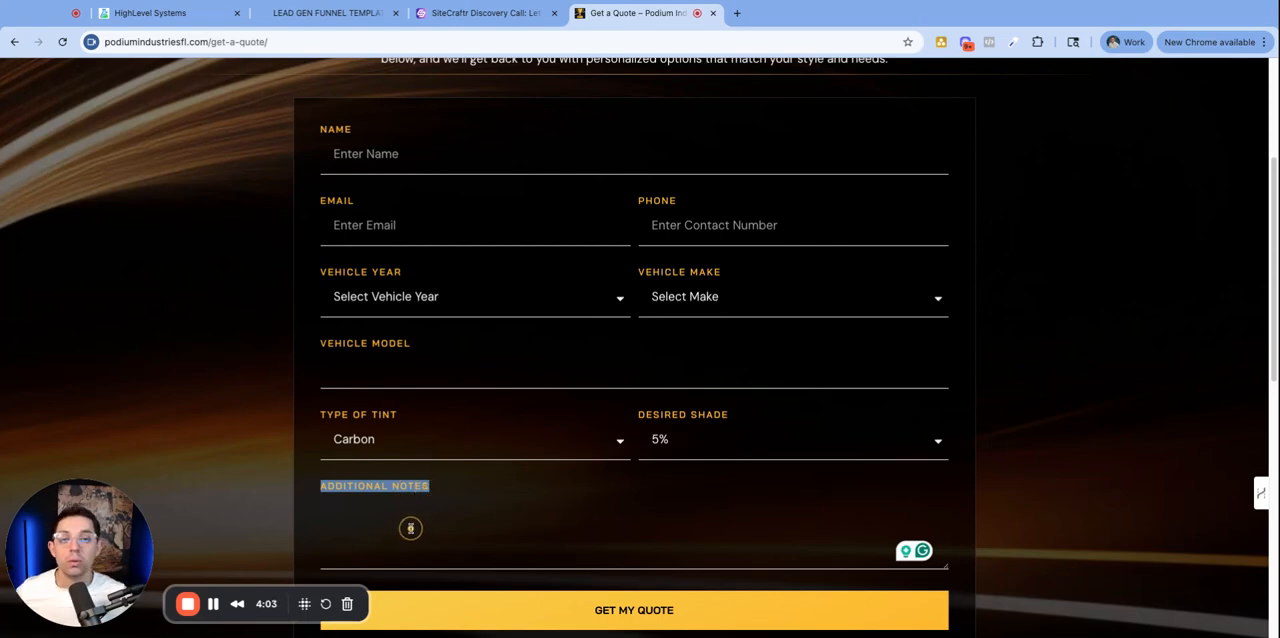
left_click(160, 13)
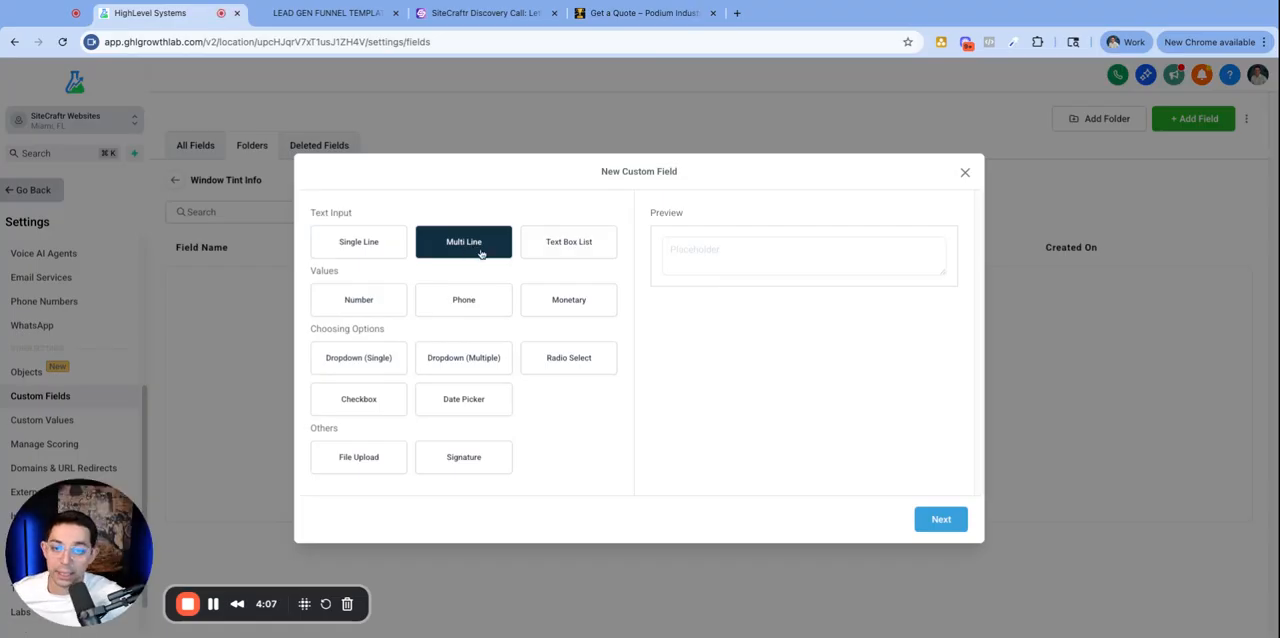
- Preview the Text Box List, Number, Phone and Monetary custom field types
left_click(598, 249)
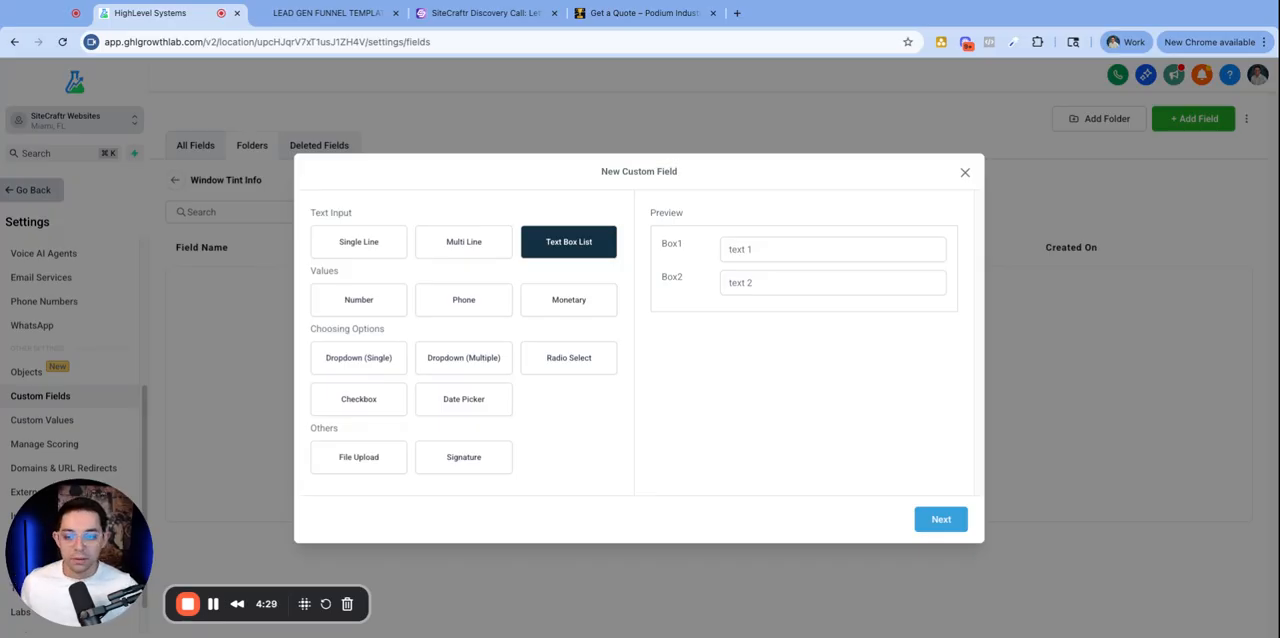
left_click_drag(340, 284, 303, 281)
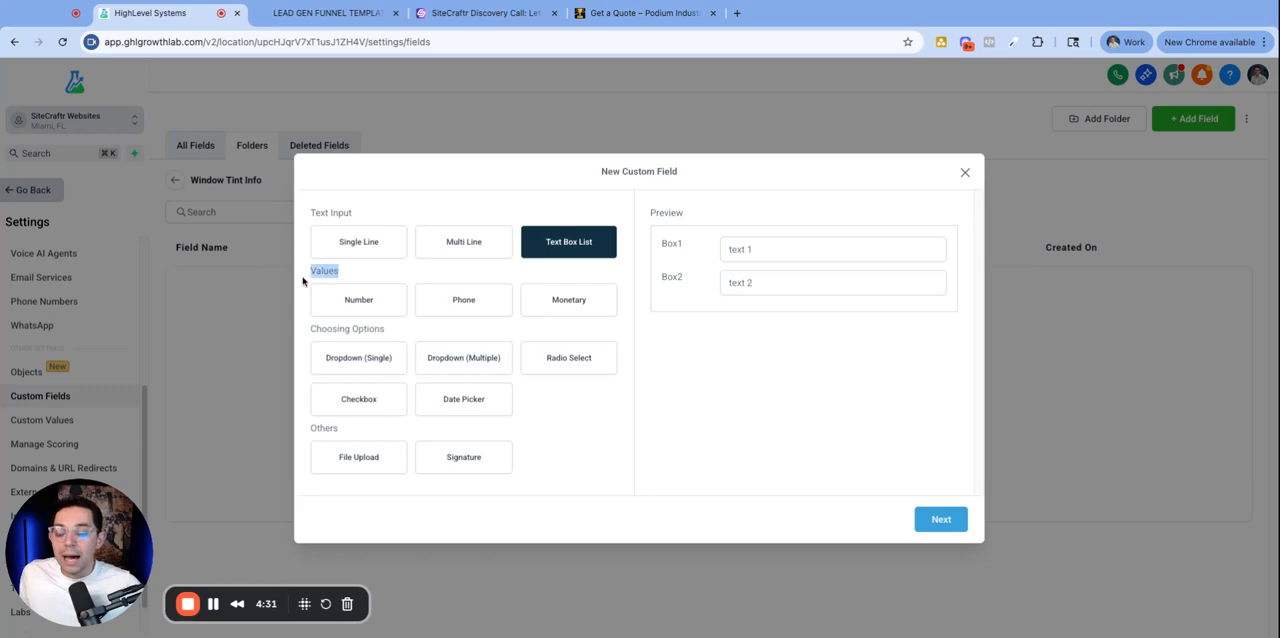
left_click(338, 279)
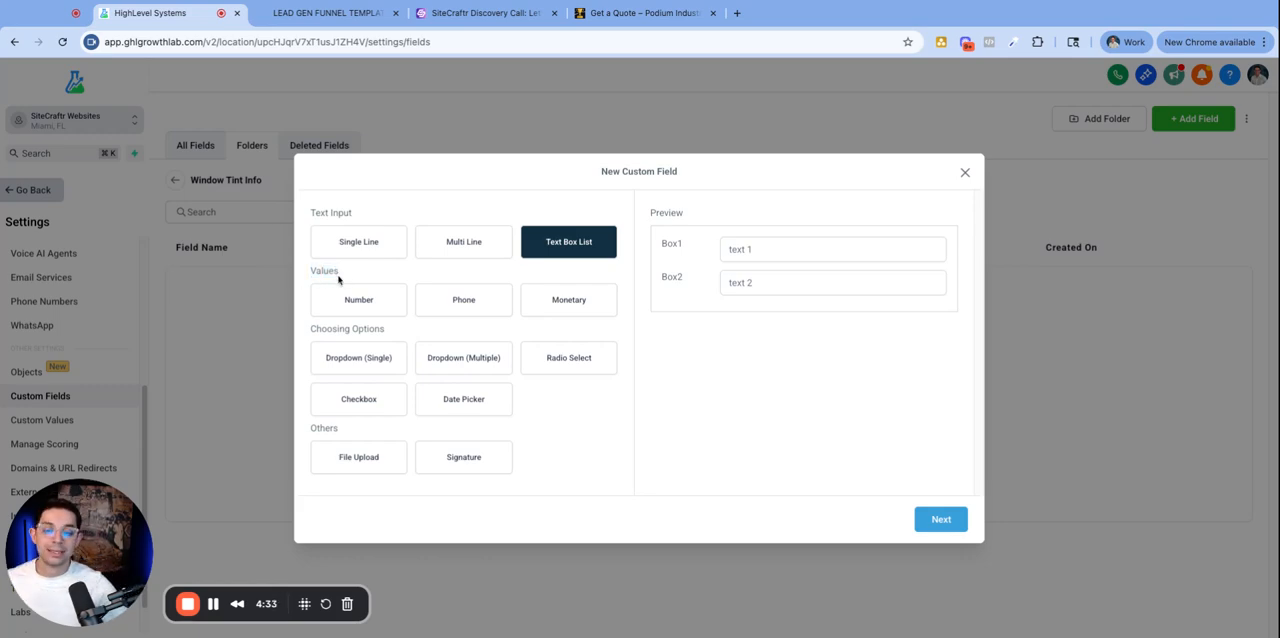
left_click(347, 300)
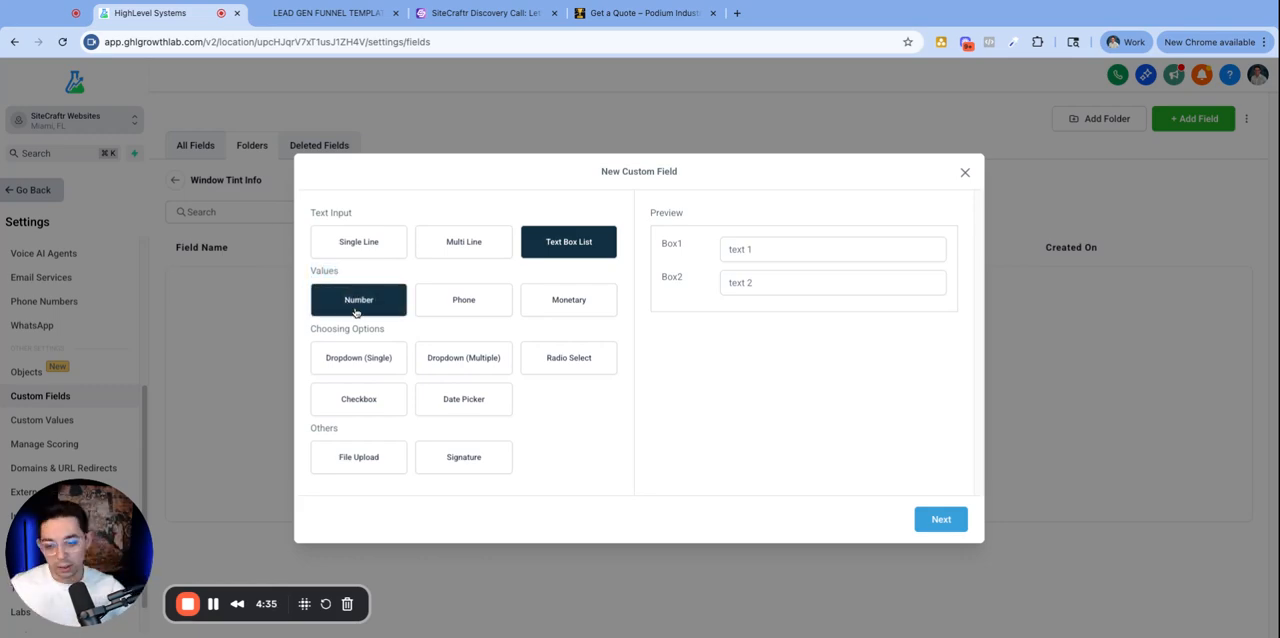
left_click(363, 303)
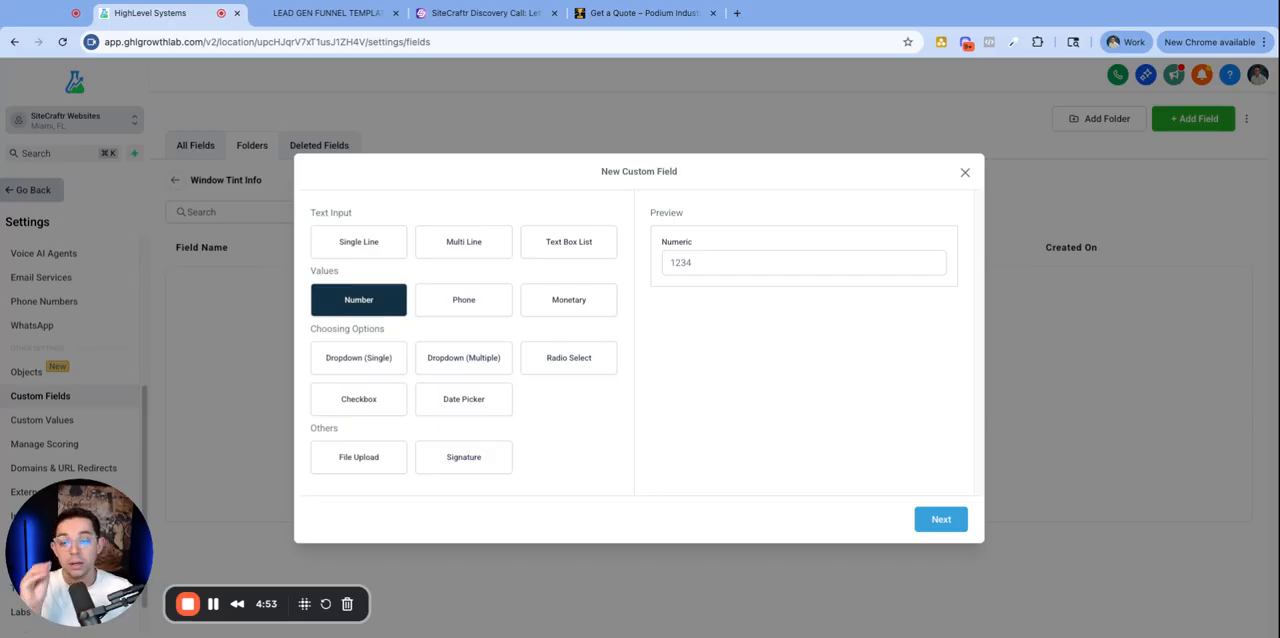
left_click(472, 300)
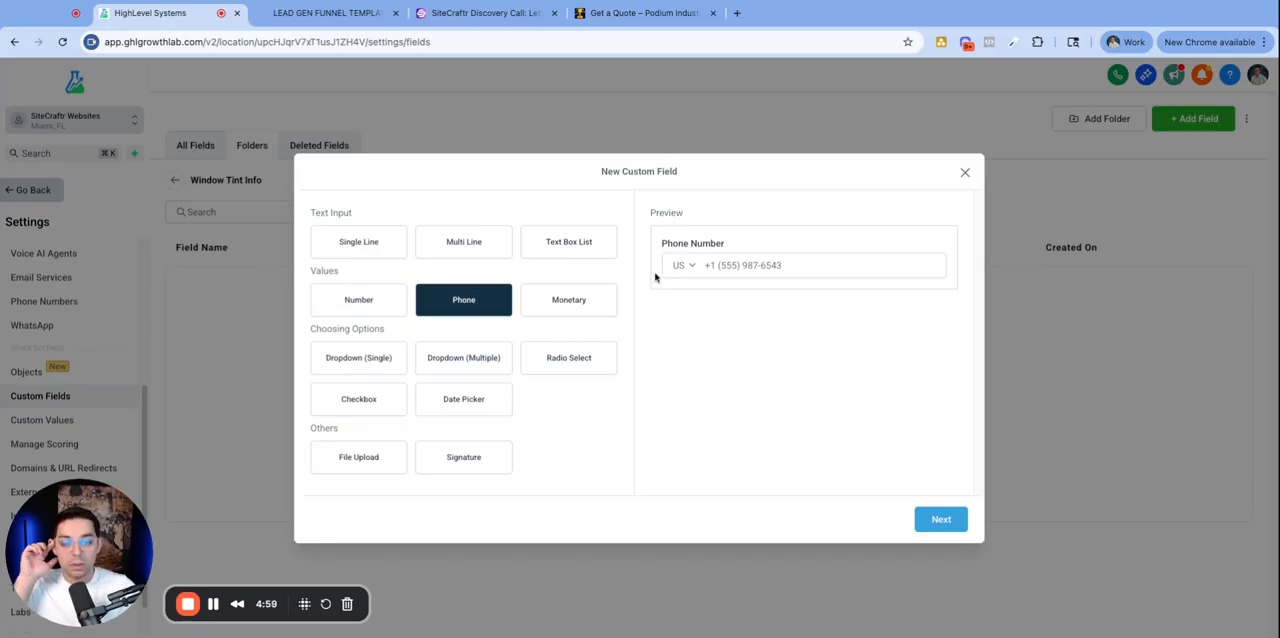
left_click(610, 298)
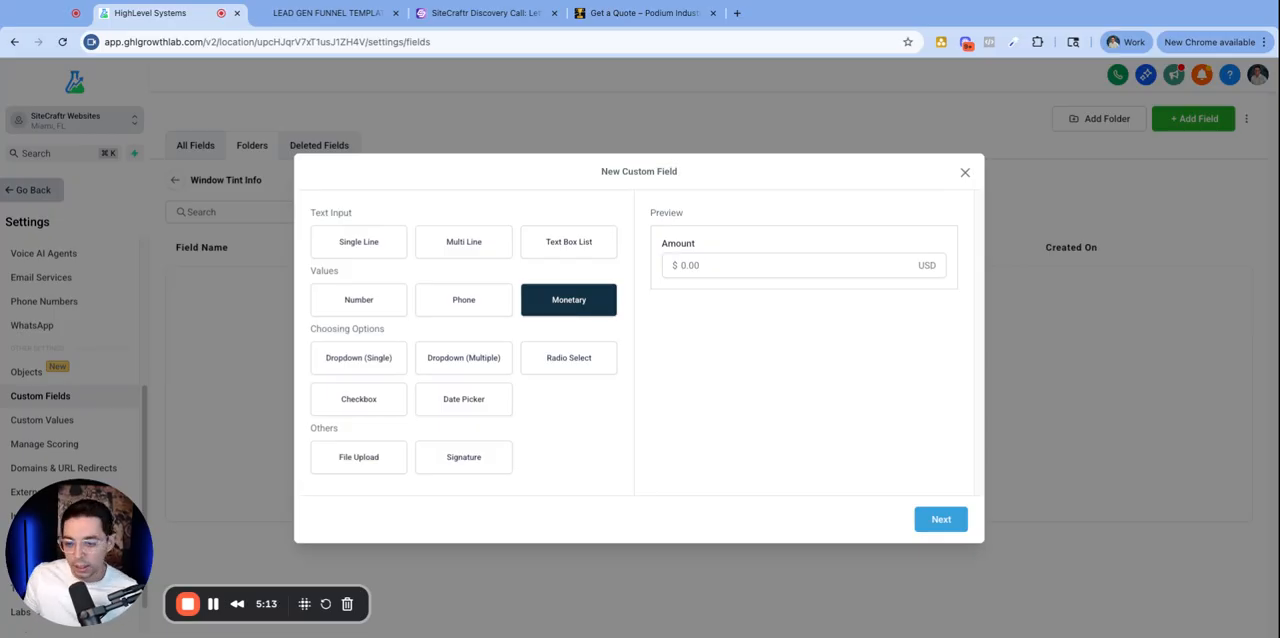
left_click_drag(333, 329, 390, 332)
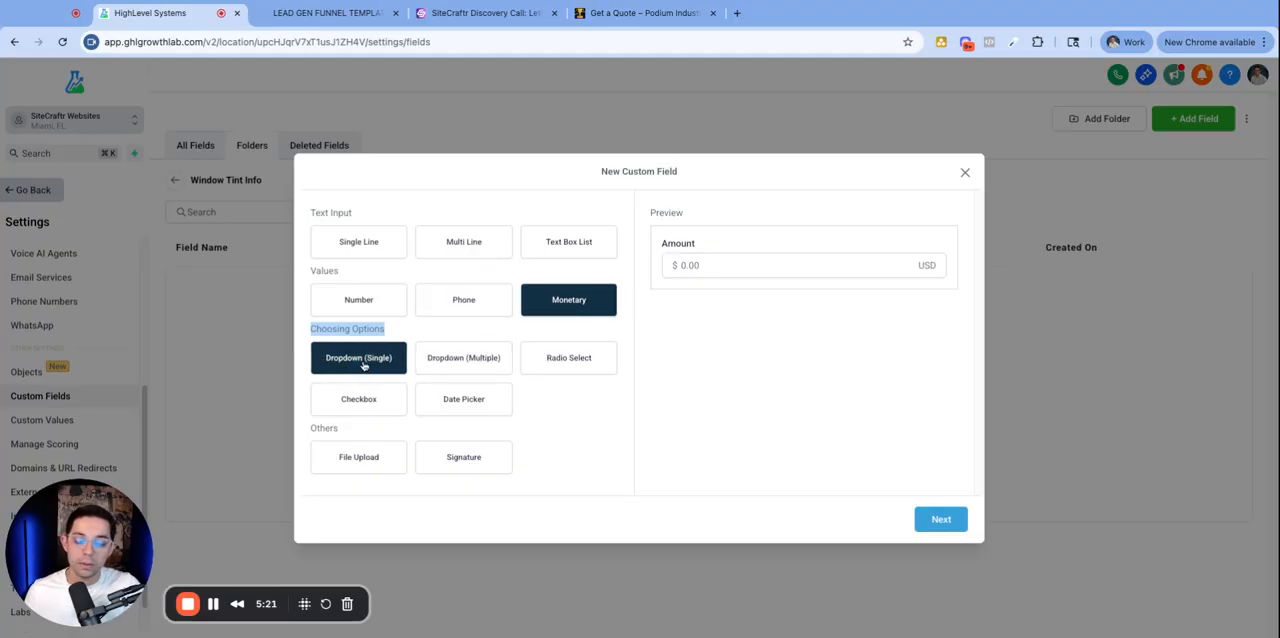
- Check the quote form's Vehicle Year and Vehicle Make dropdowns and return to the custom field dialog
left_click(640, 13)
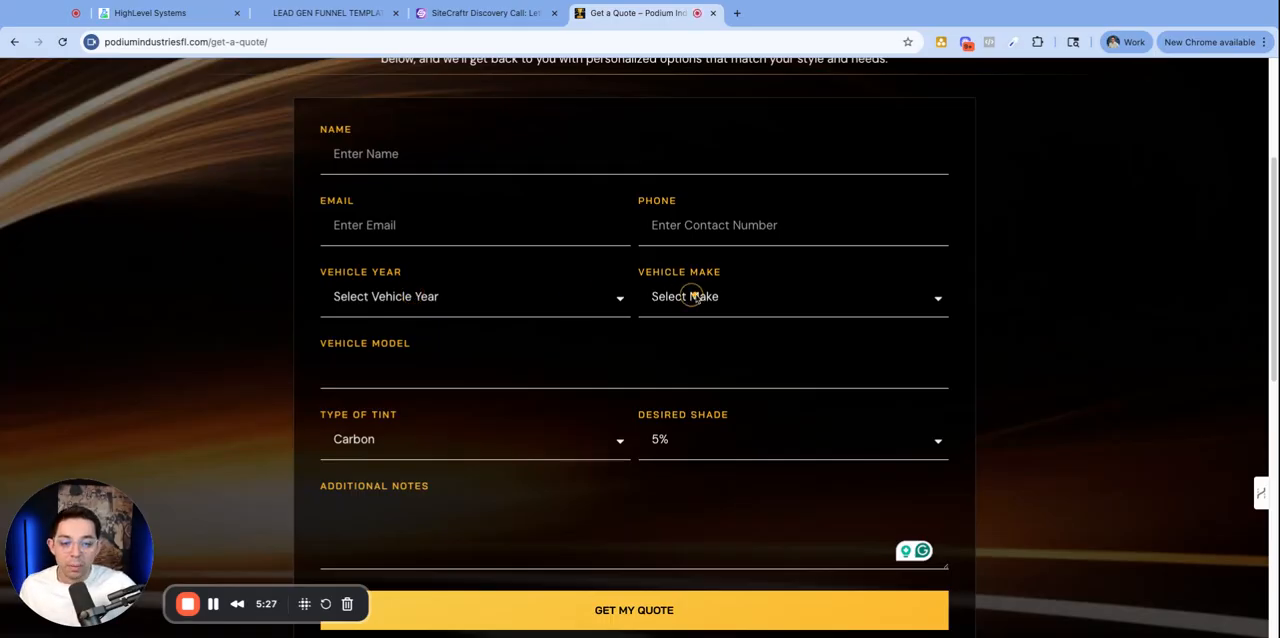
left_click(697, 297)
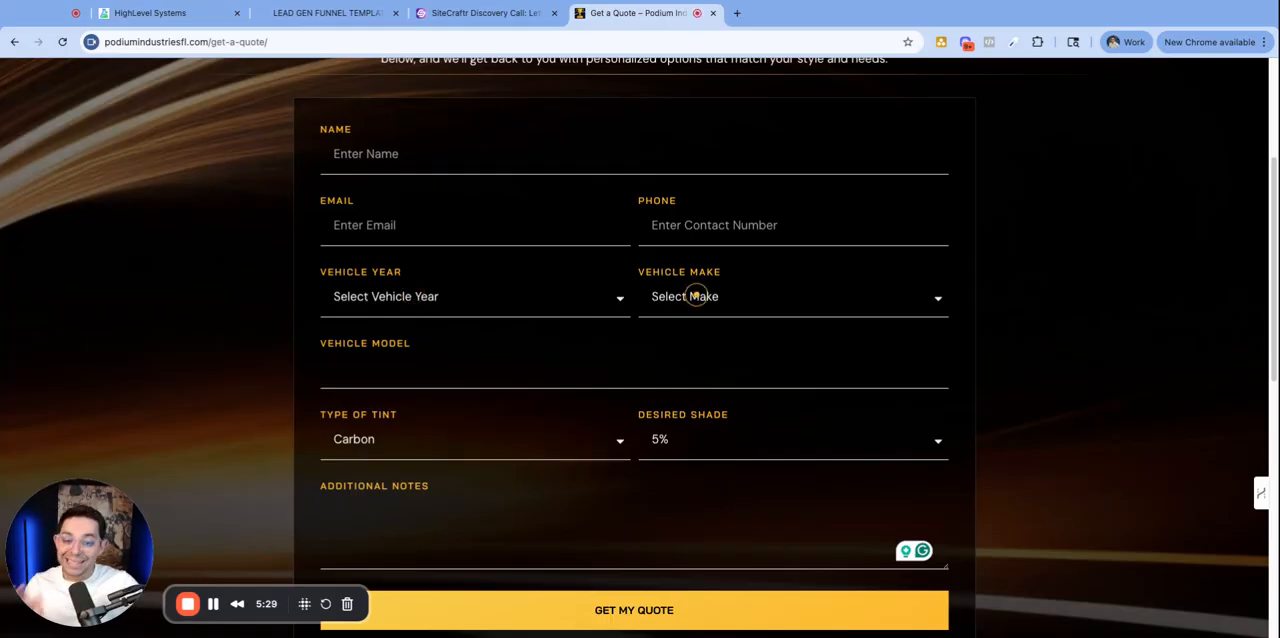
left_click(692, 350)
left_click(437, 299)
left_click(430, 322)
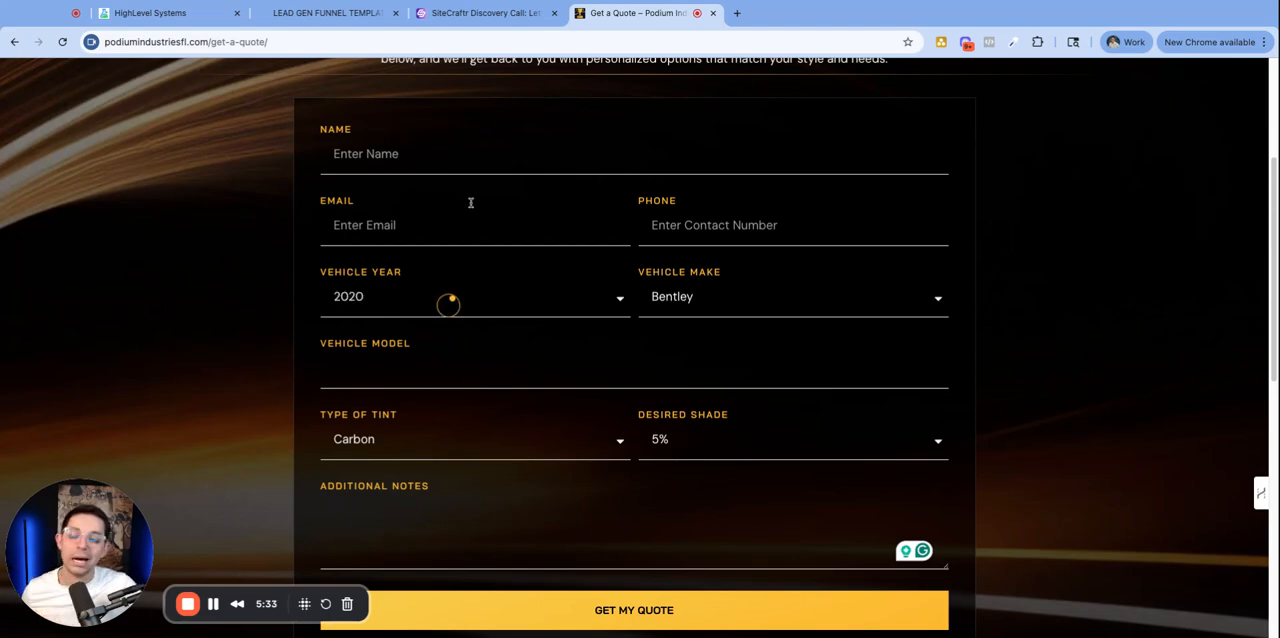
left_click(135, 13)
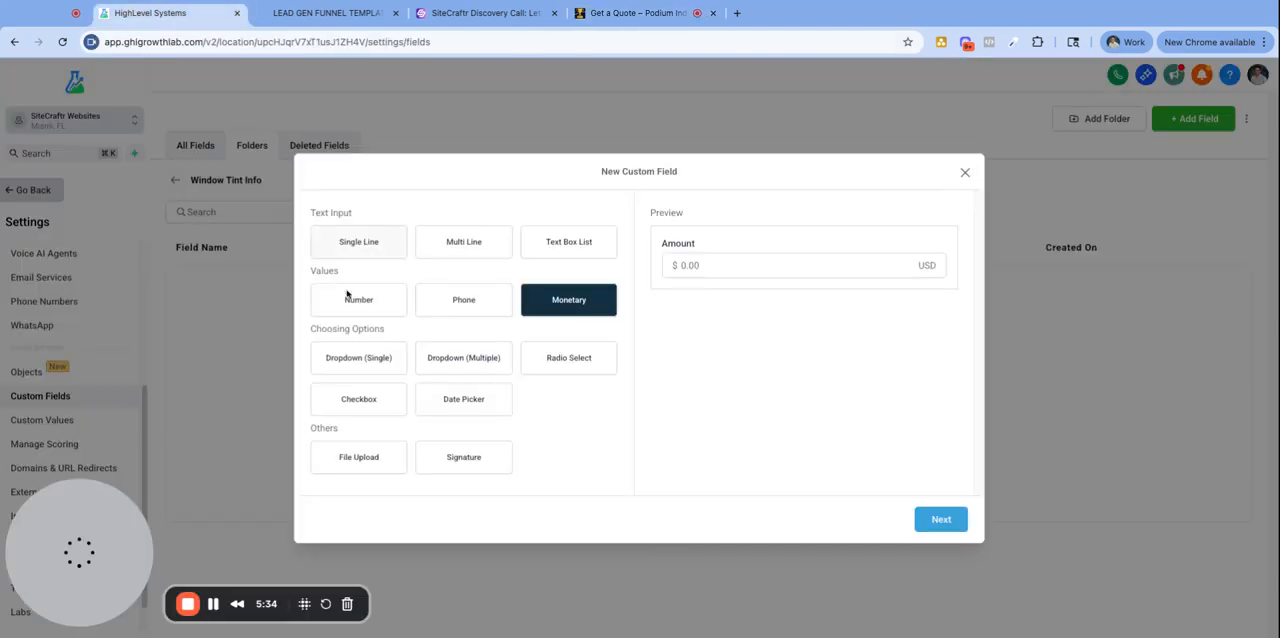
- Preview the Dropdown (Single), Dropdown (Multiple), Radio Select and Checkbox field types
left_click(352, 372)
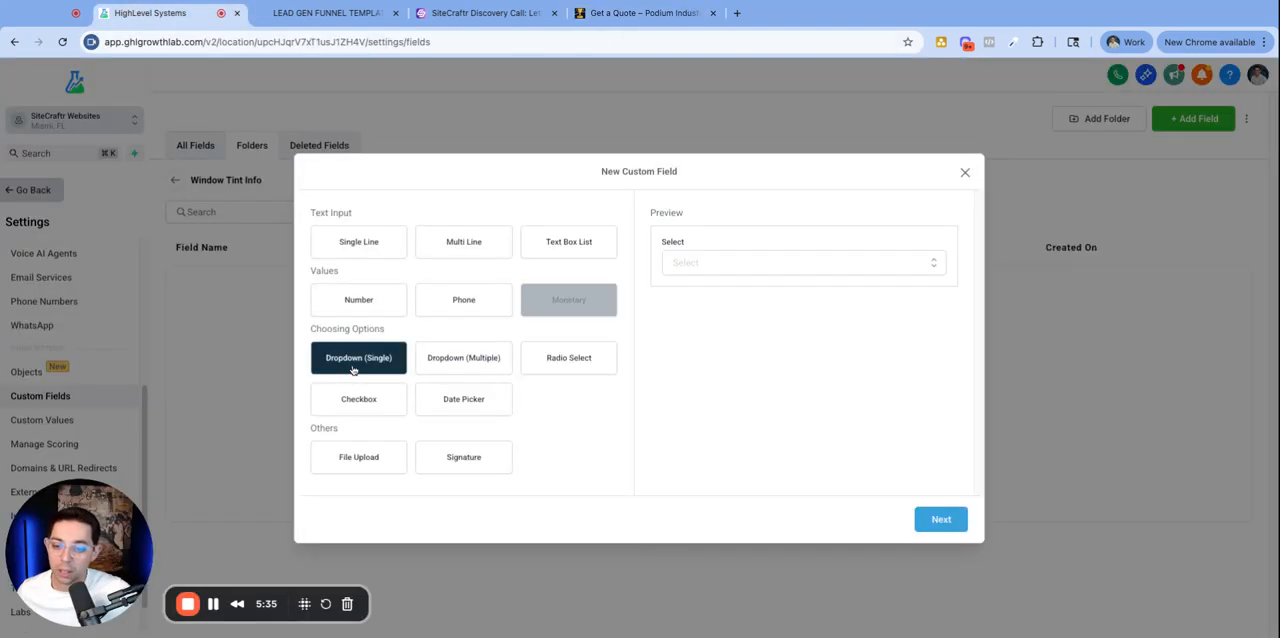
left_click(464, 370)
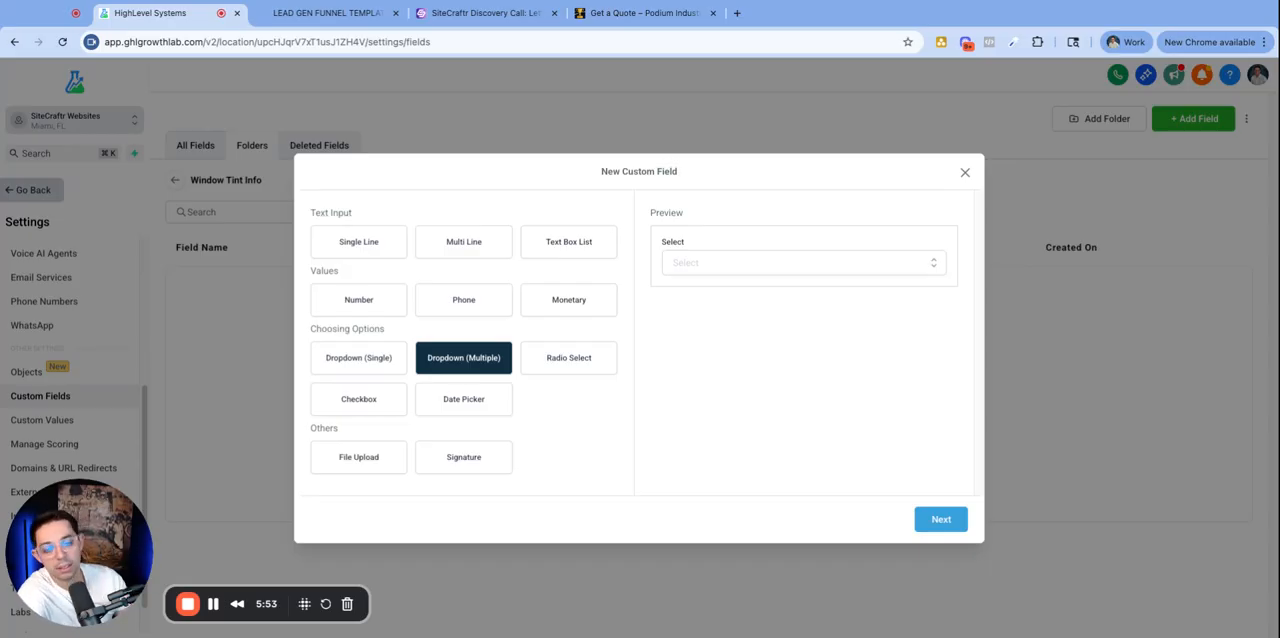
left_click(562, 360)
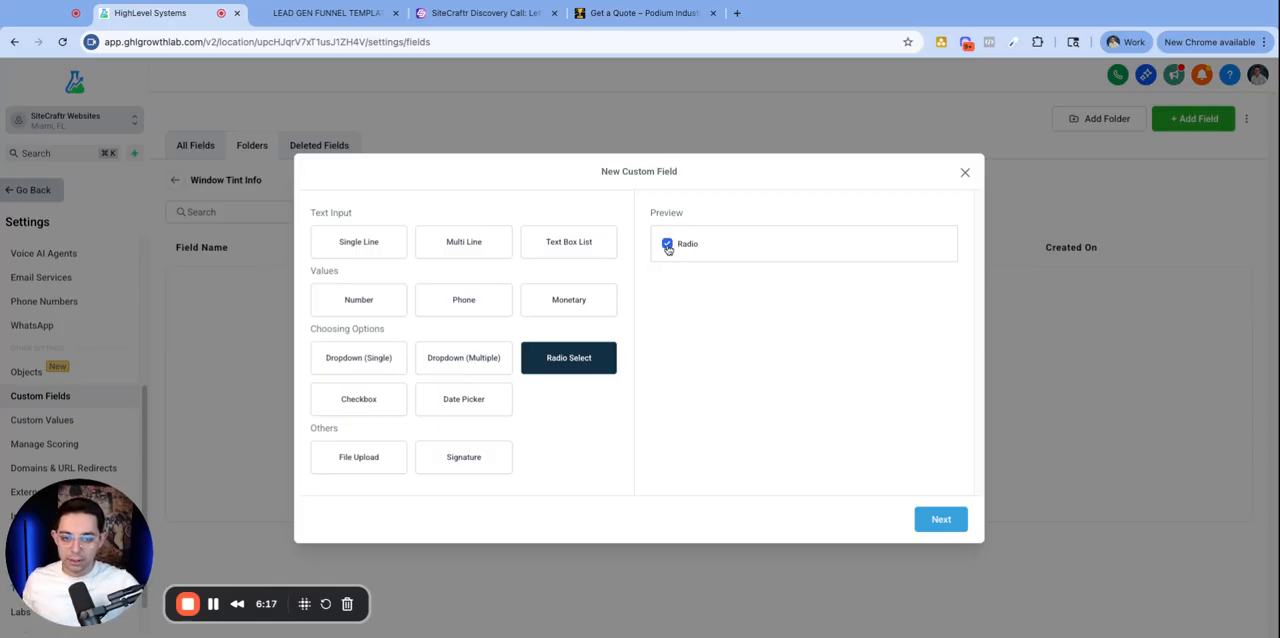
left_click(378, 406)
left_click(665, 245)
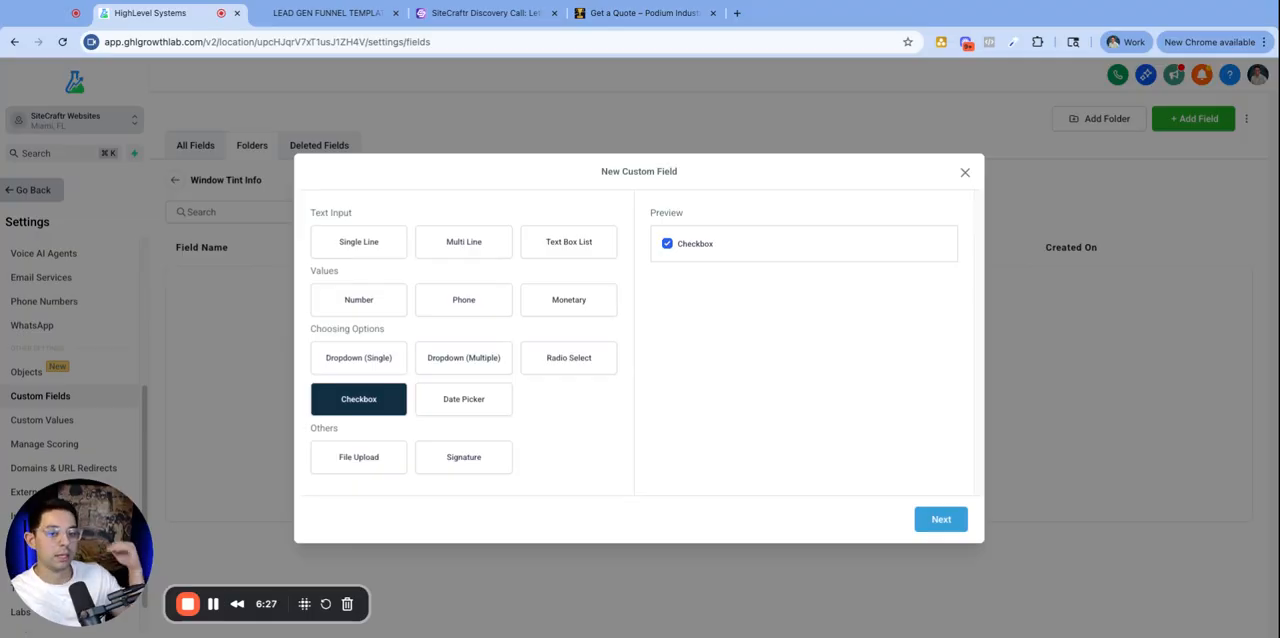
- Preview the Date Picker, File Upload and Signature field types
left_click(446, 412)
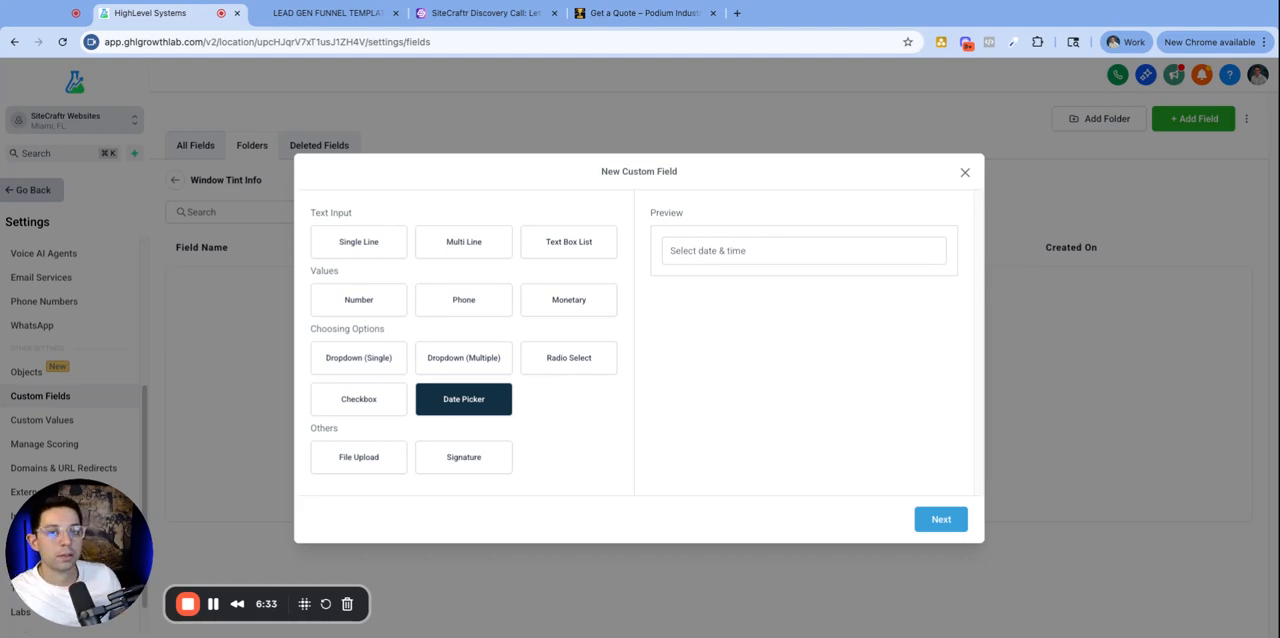
left_click(718, 252)
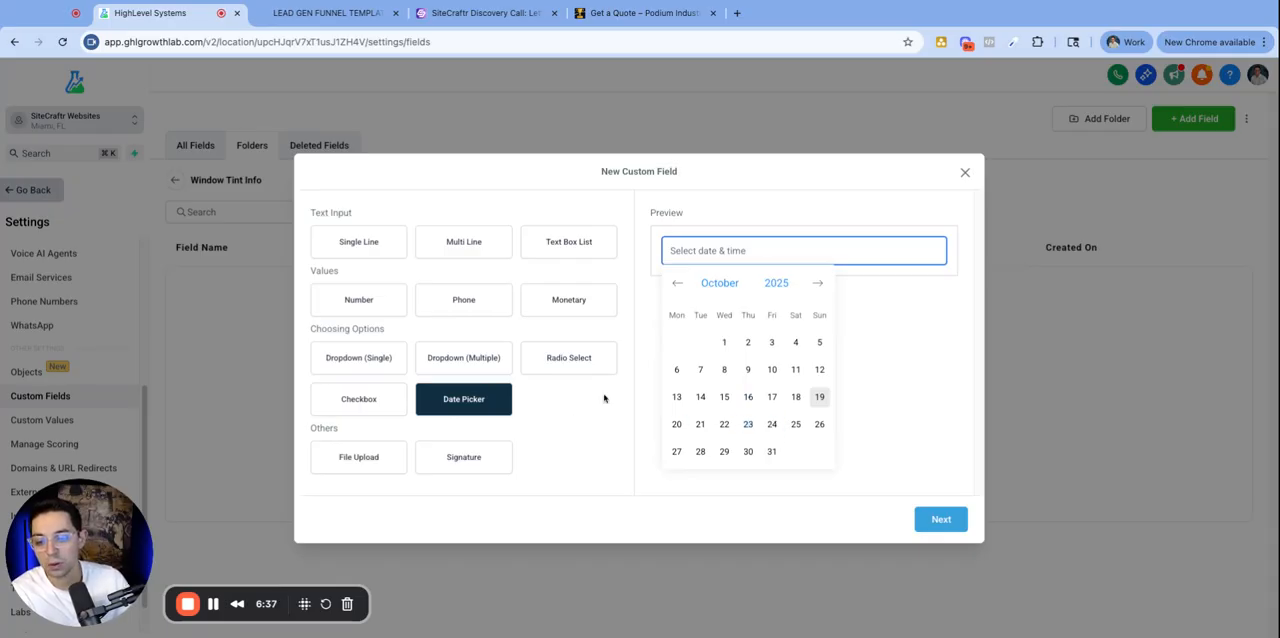
left_click(536, 433)
double_click(354, 434)
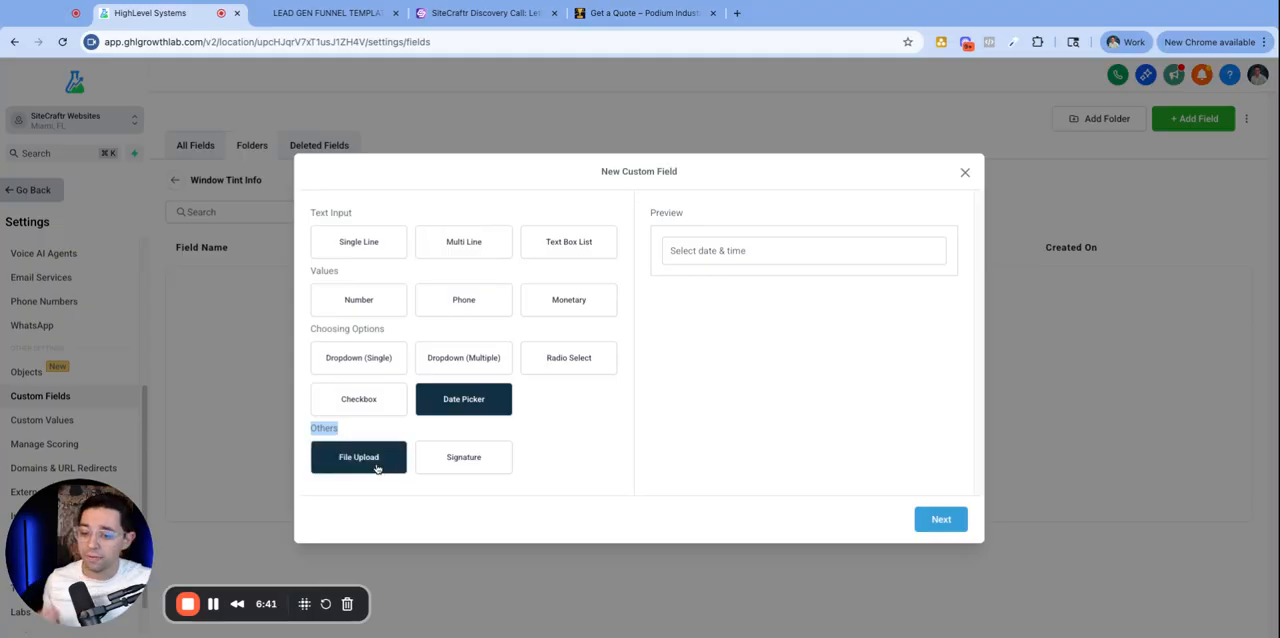
left_click(360, 437)
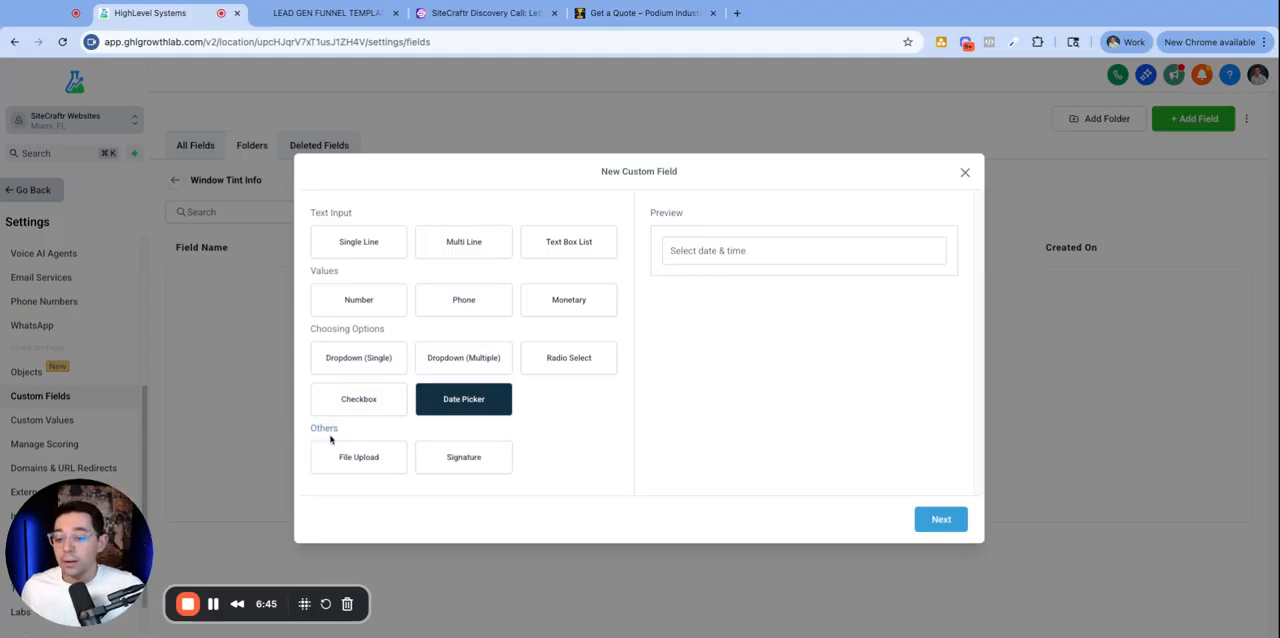
double_click(328, 430)
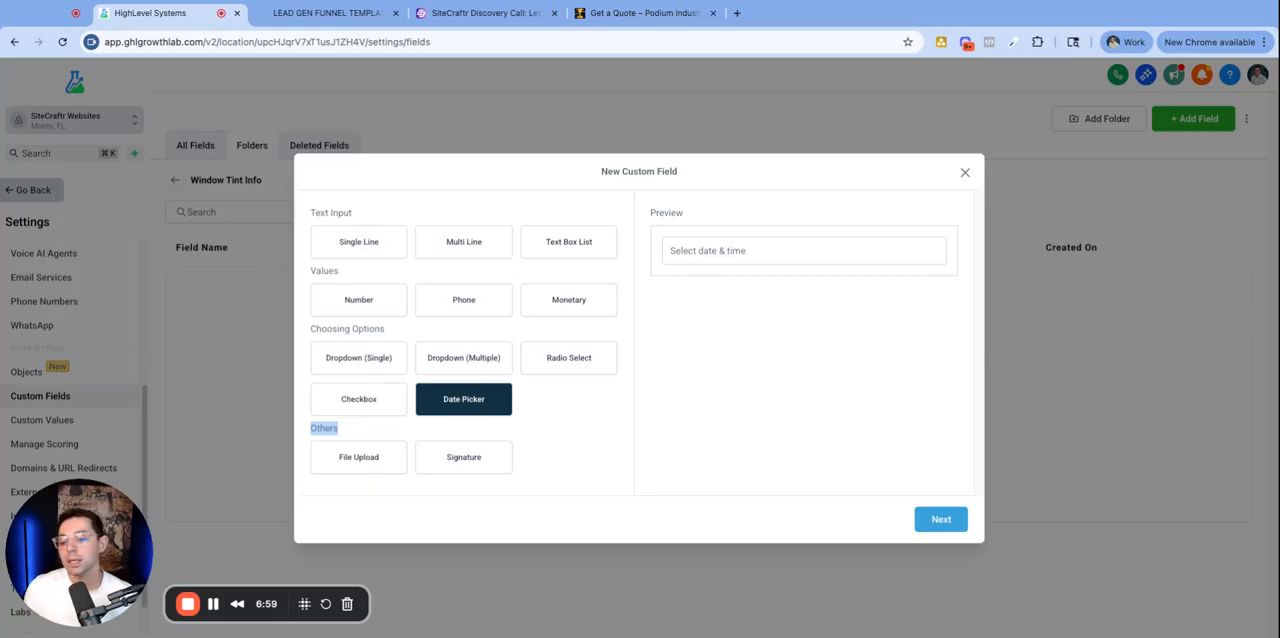
left_click(358, 452)
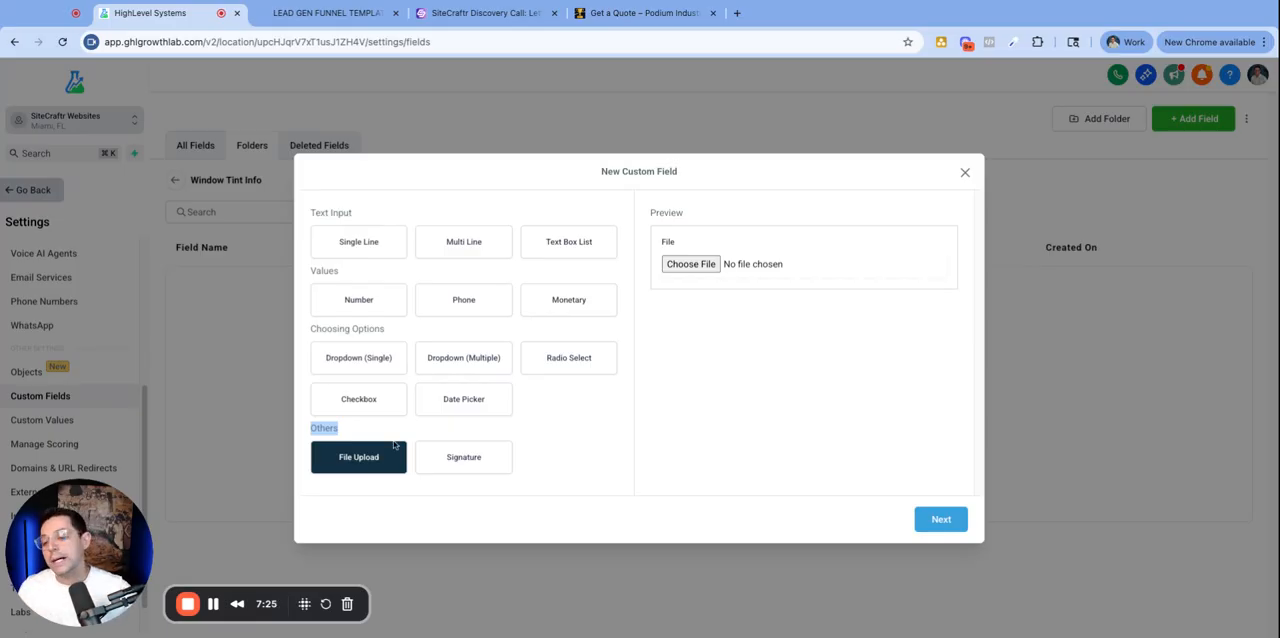
left_click(695, 265)
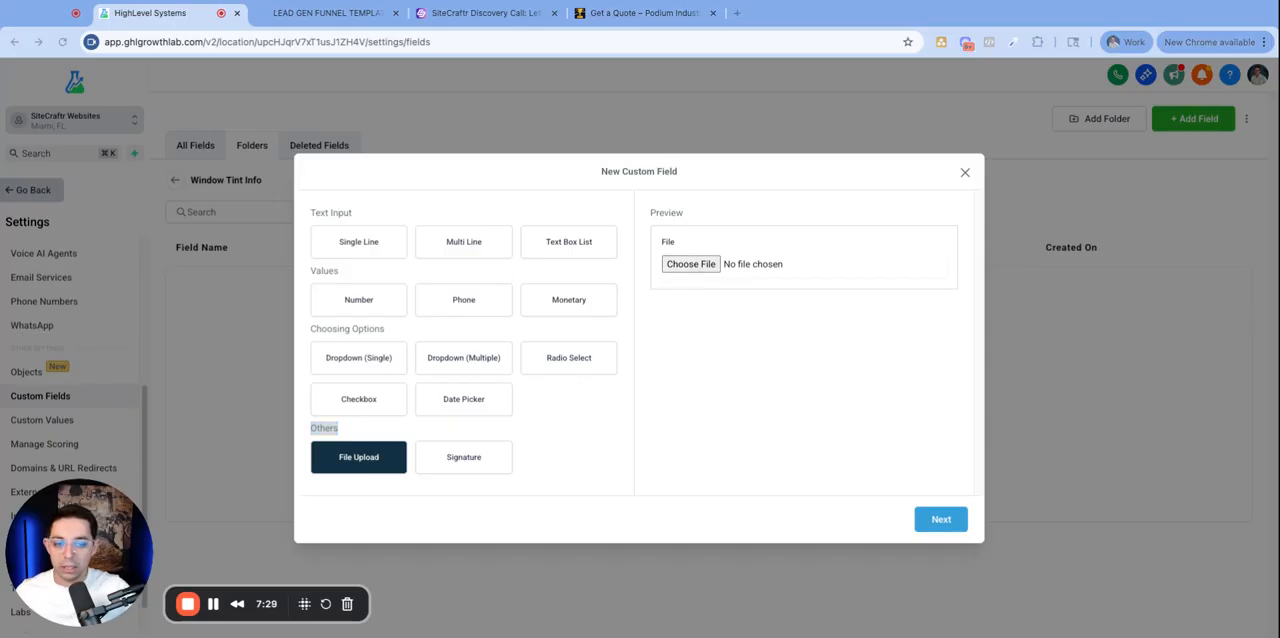
left_click(820, 451)
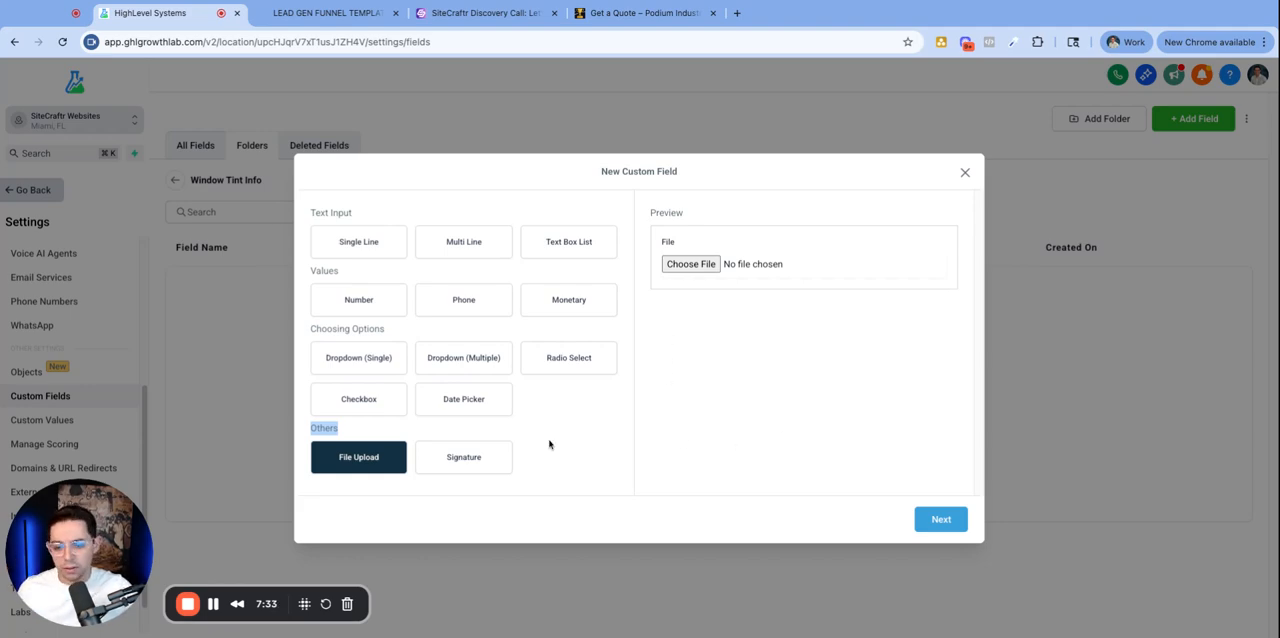
left_click(587, 434)
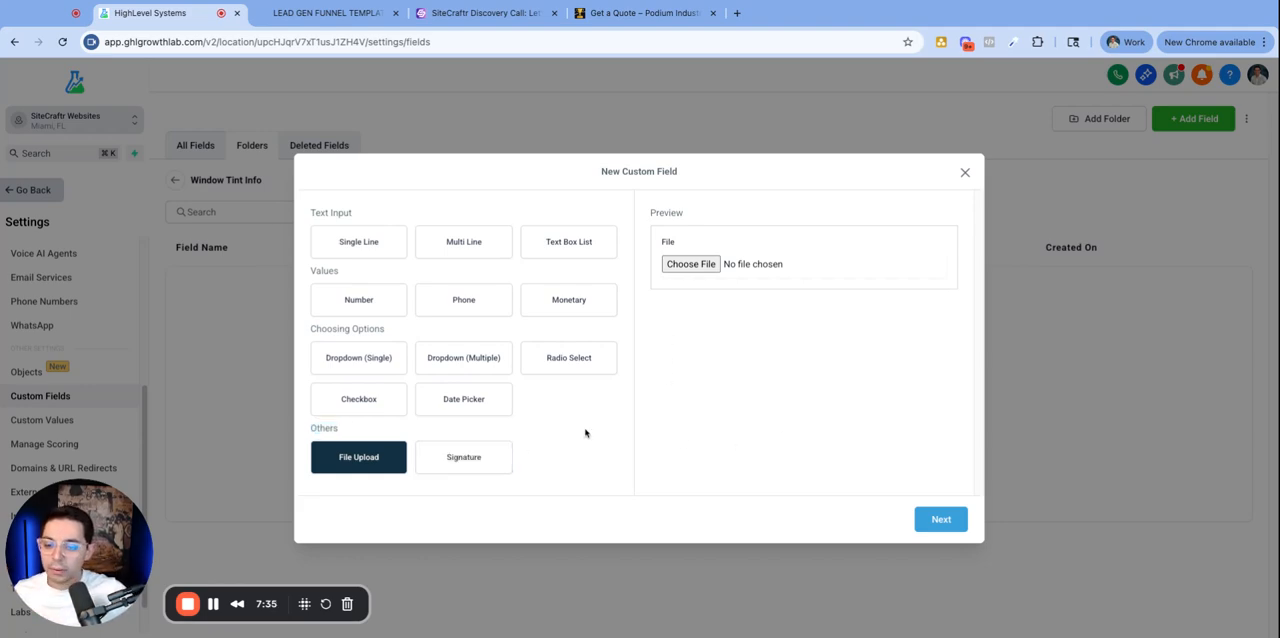
left_click(482, 455)
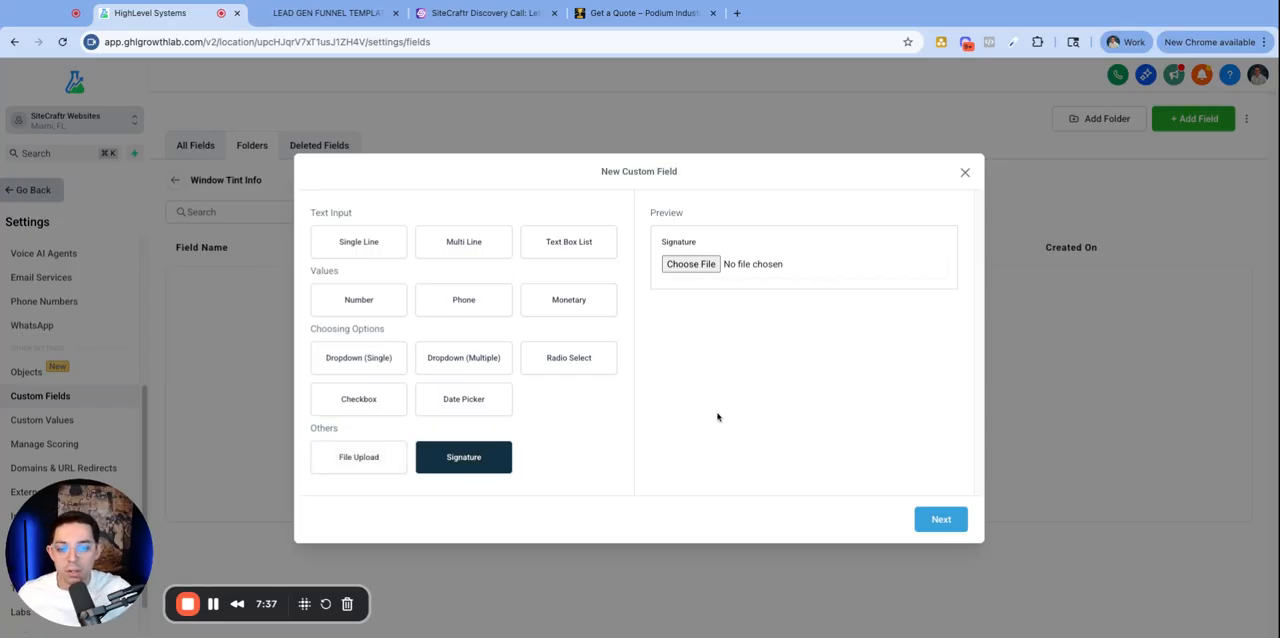
left_click(345, 464)
left_click(507, 467)
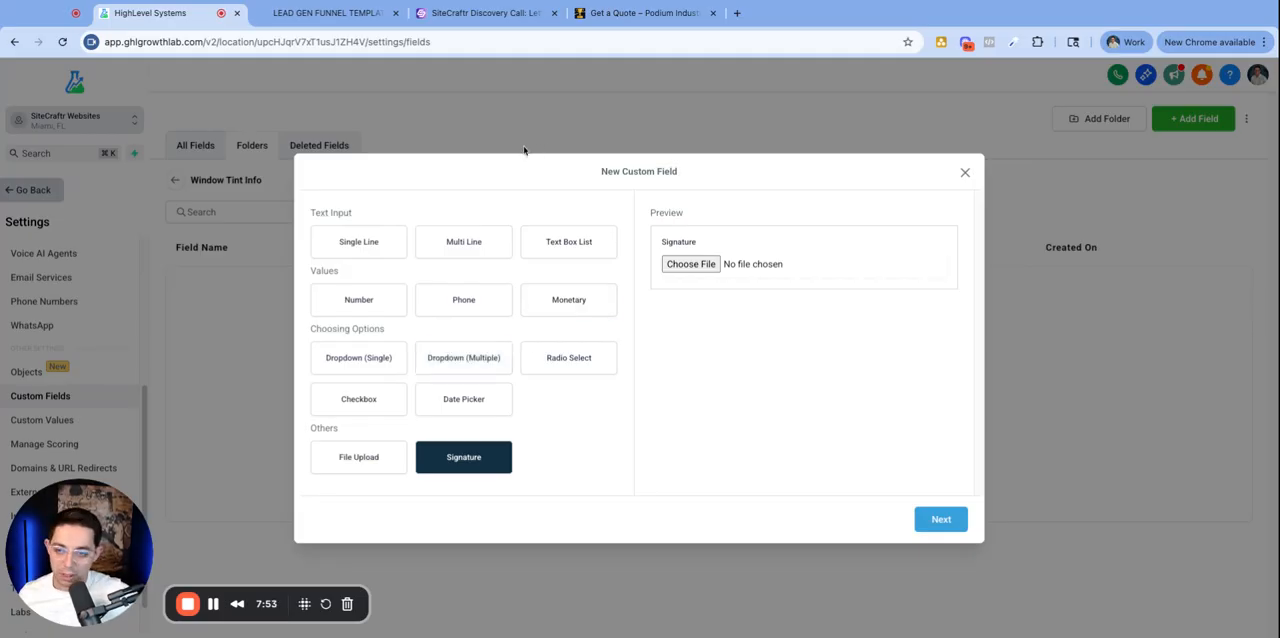
- Copy the Vehicle Year label from the quote form and start a Dropdown (Single) field named Vehicle Year
left_click(676, 16)
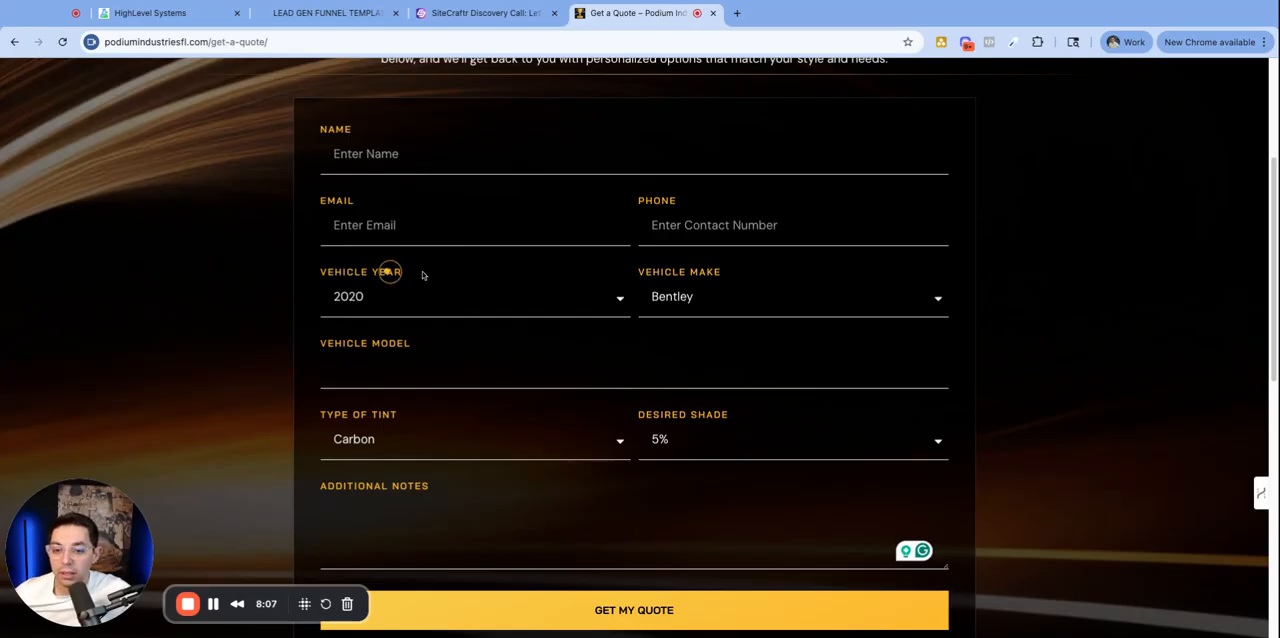
triple_click(347, 272)
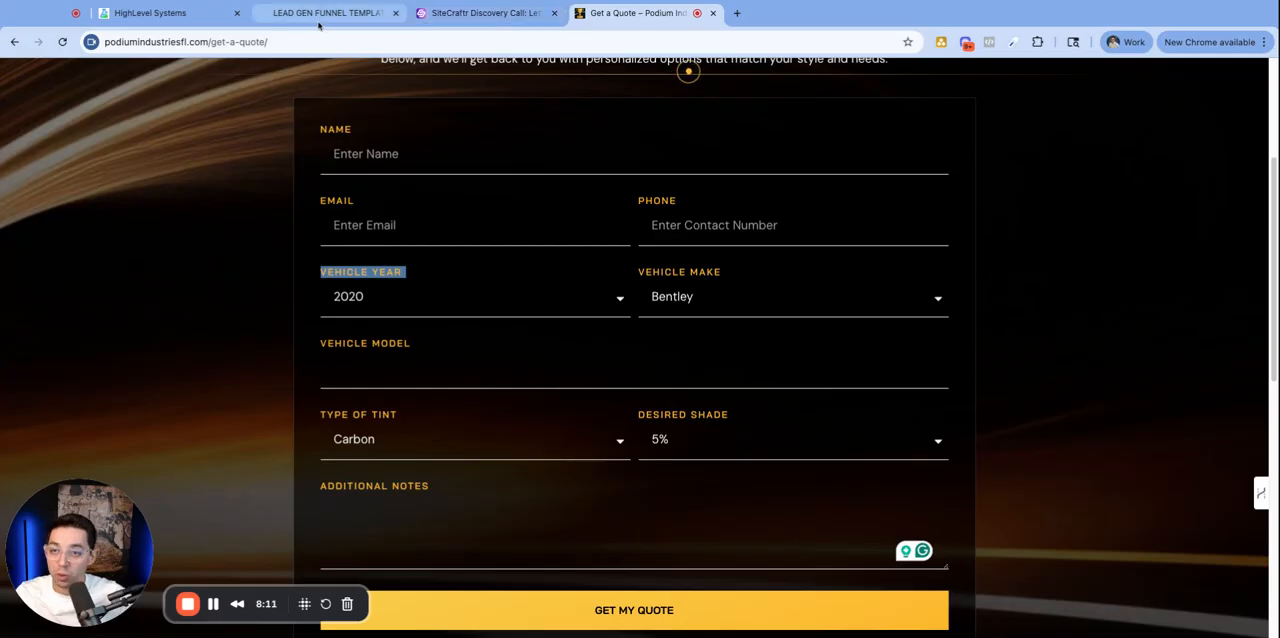
left_click(150, 13)
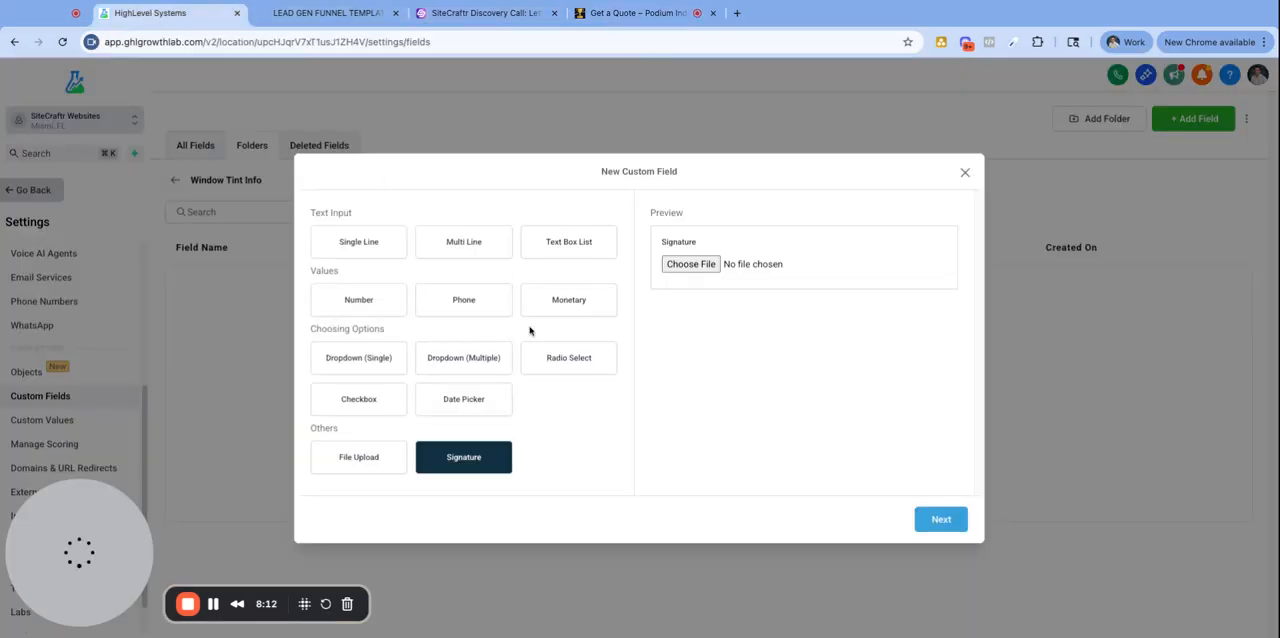
left_click(367, 363)
left_click(939, 520)
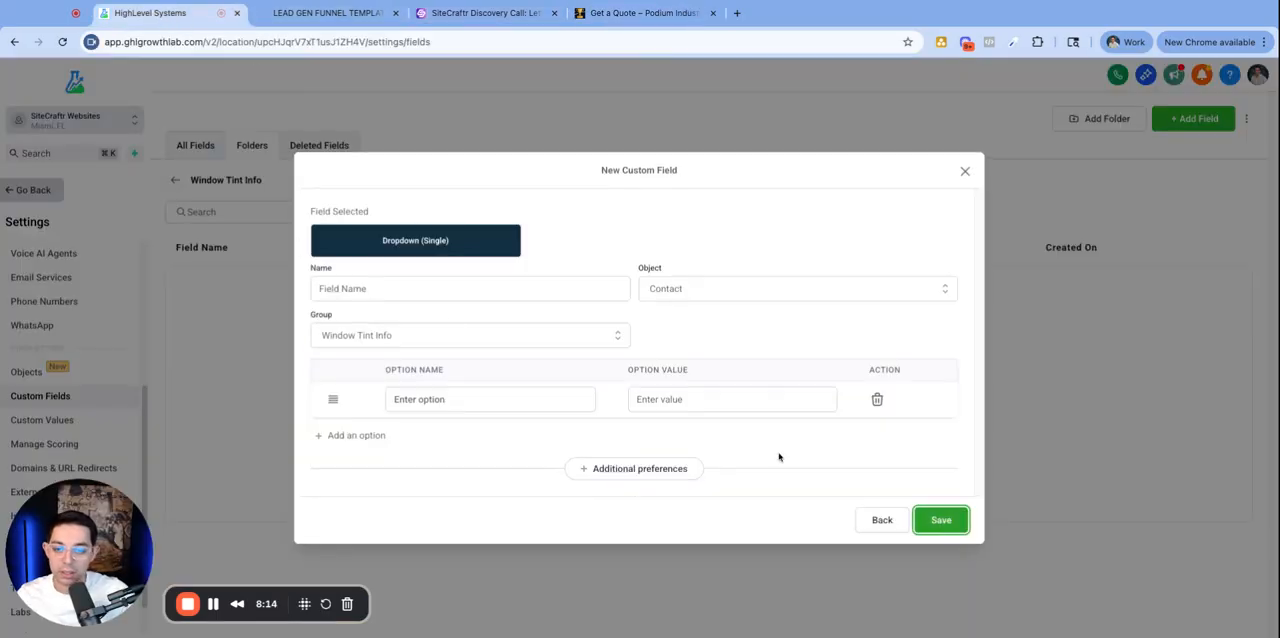
left_click(433, 298)
type("Vehicle Year")
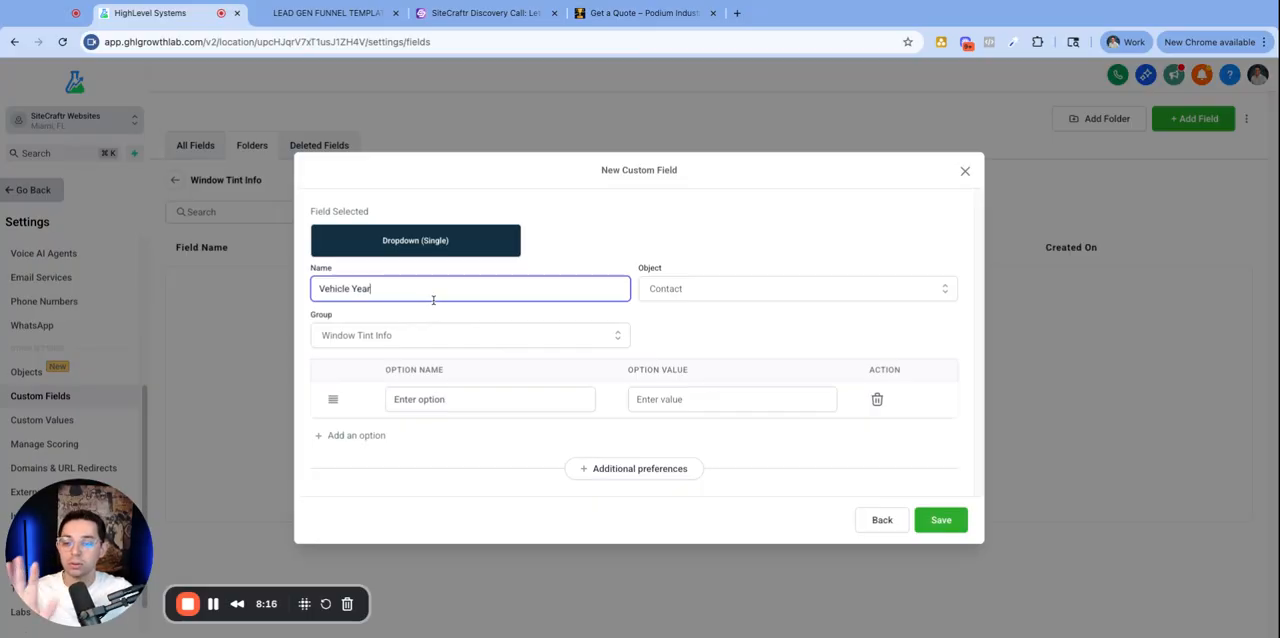
- Set the Vehicle Year field's group to Window Tint Info
double_click(322, 268)
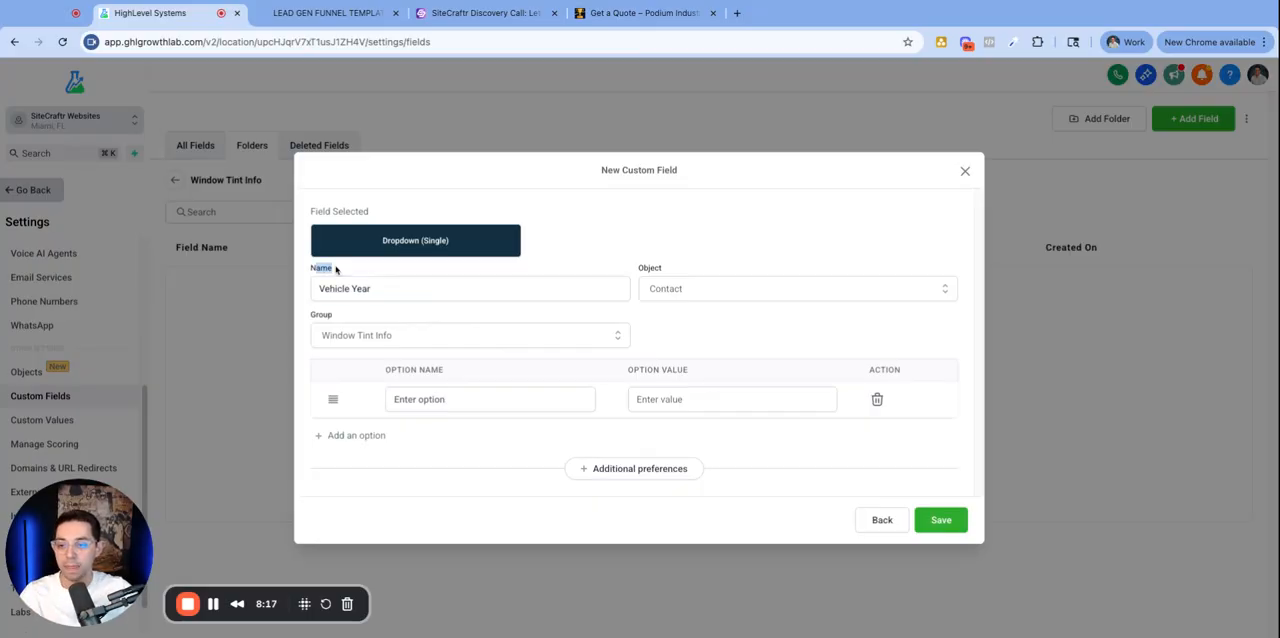
left_click(377, 340)
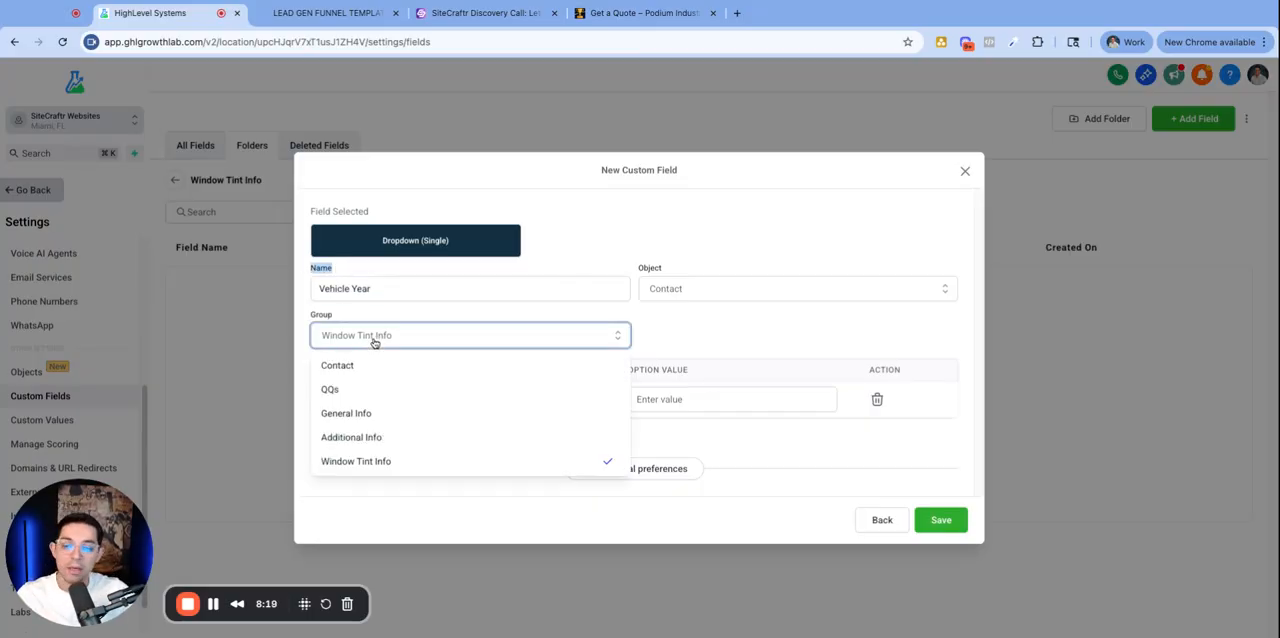
left_click(393, 463)
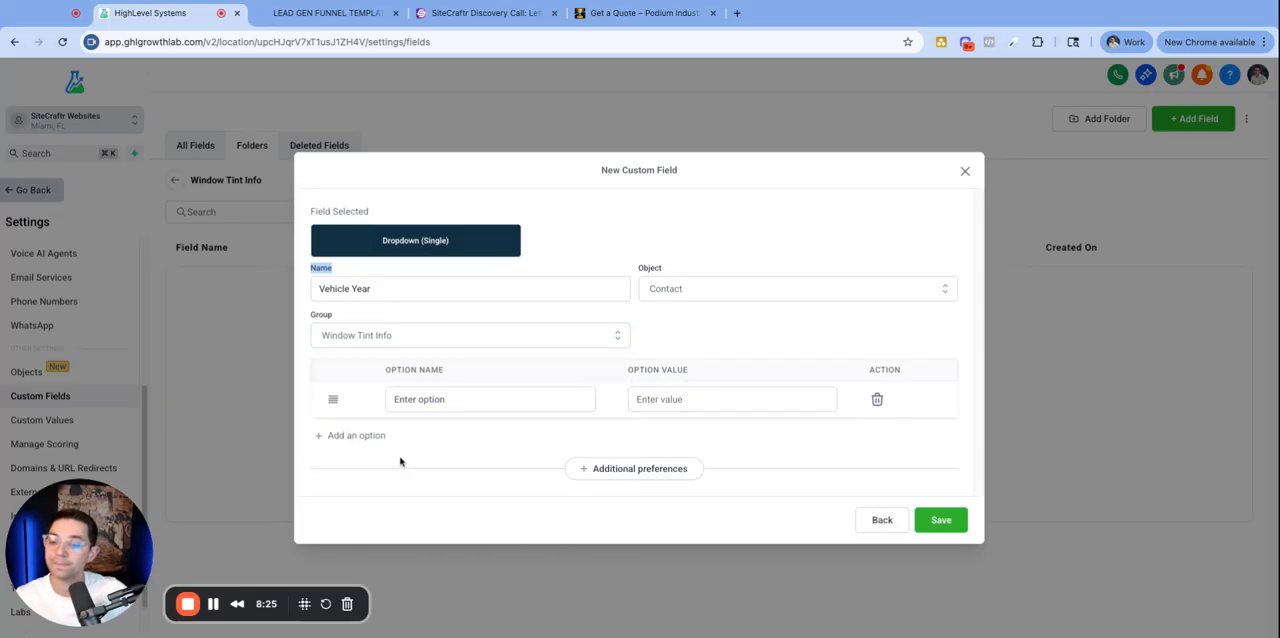
- Add dropdown options 2025, 2026 and 2027 to the Vehicle Year field
left_click(440, 341)
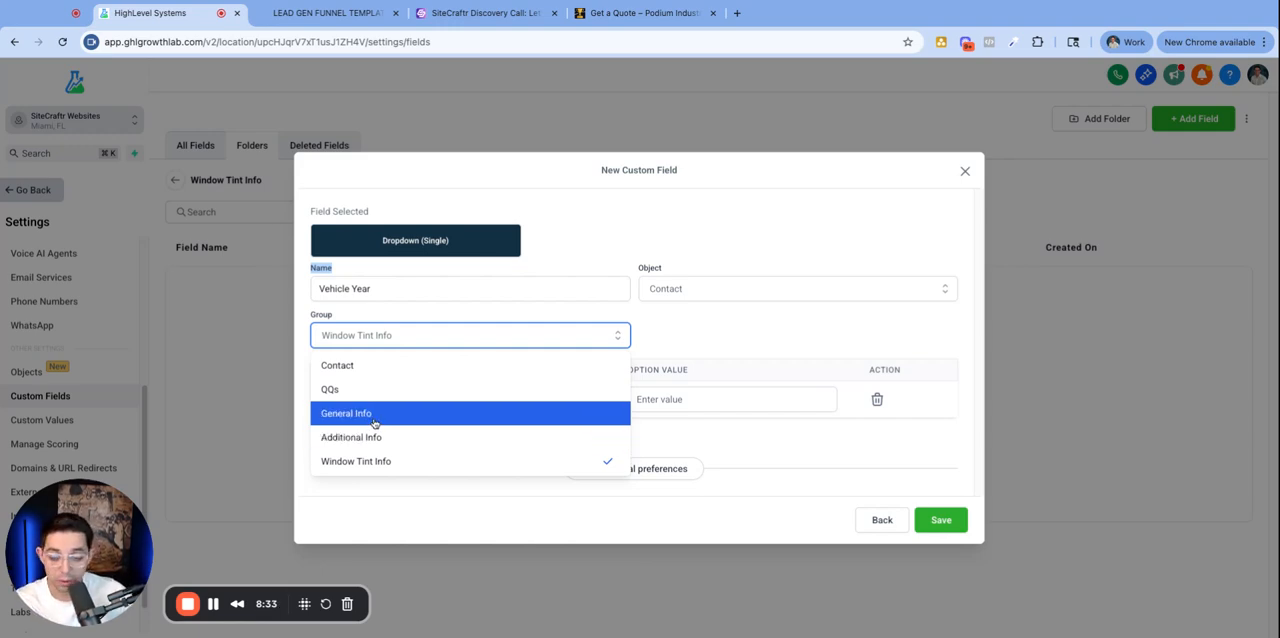
left_click(404, 315)
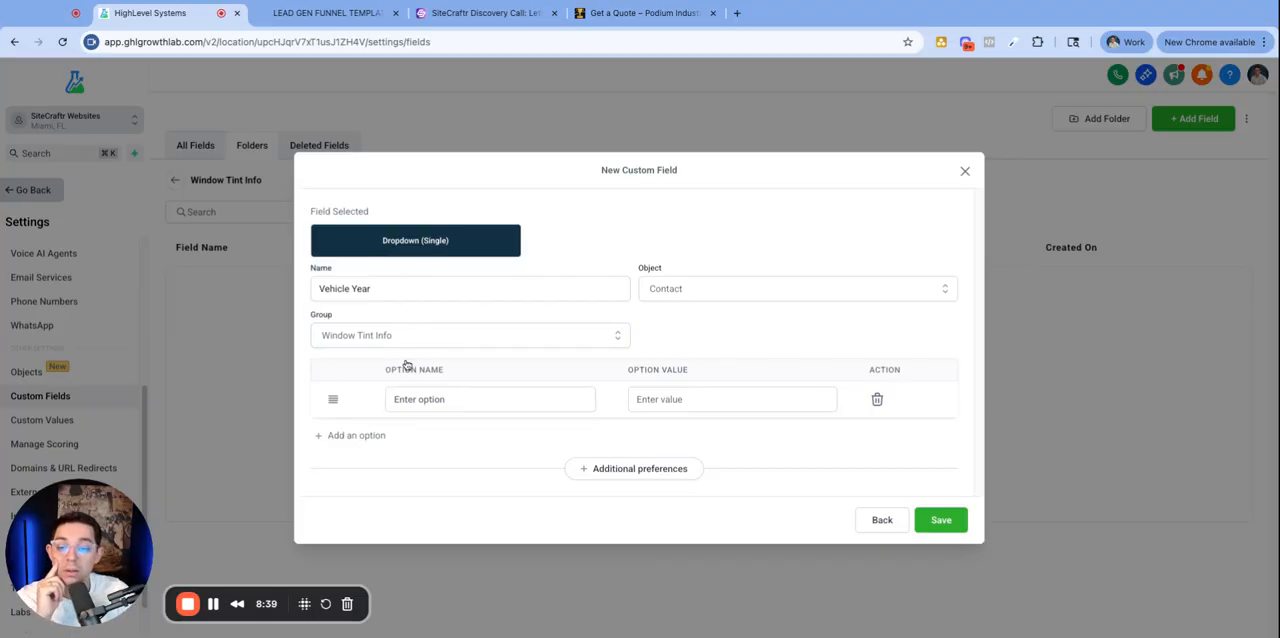
left_click(413, 398)
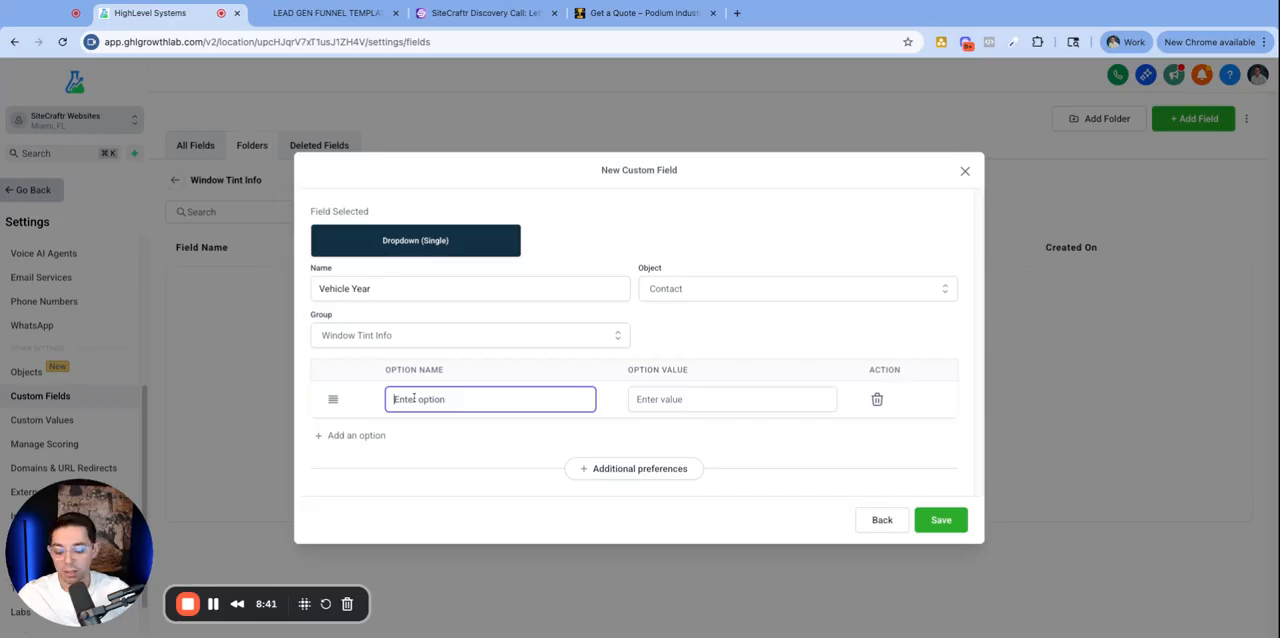
type("2025")
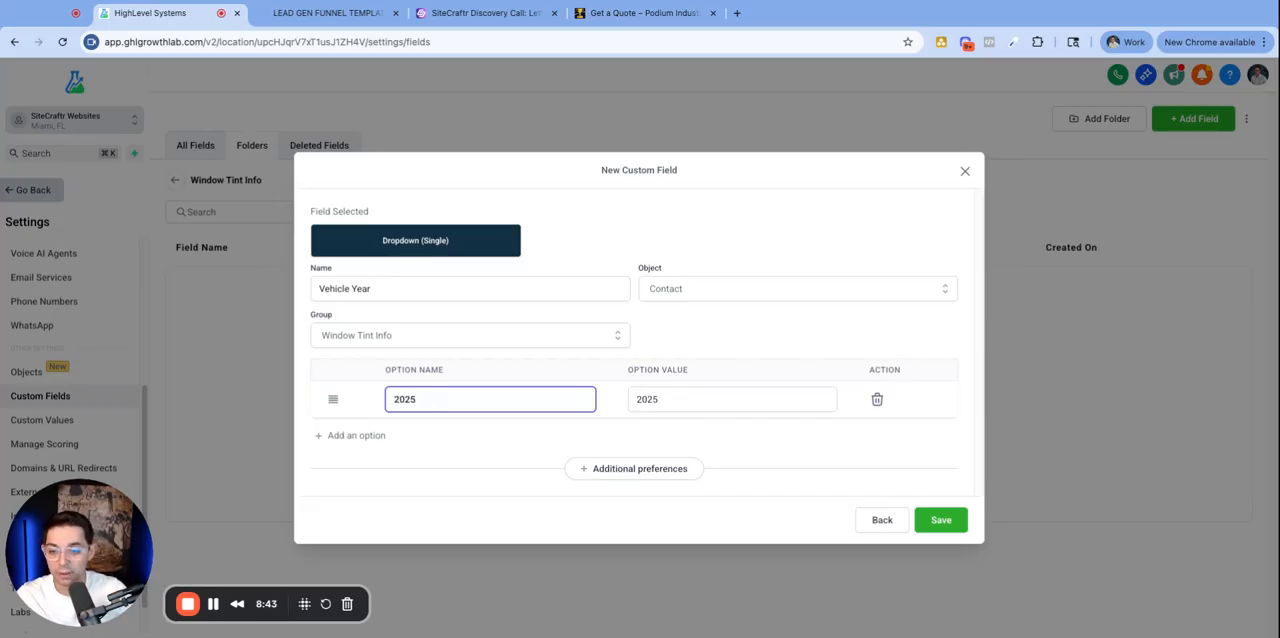
left_click(350, 436)
left_click(420, 410)
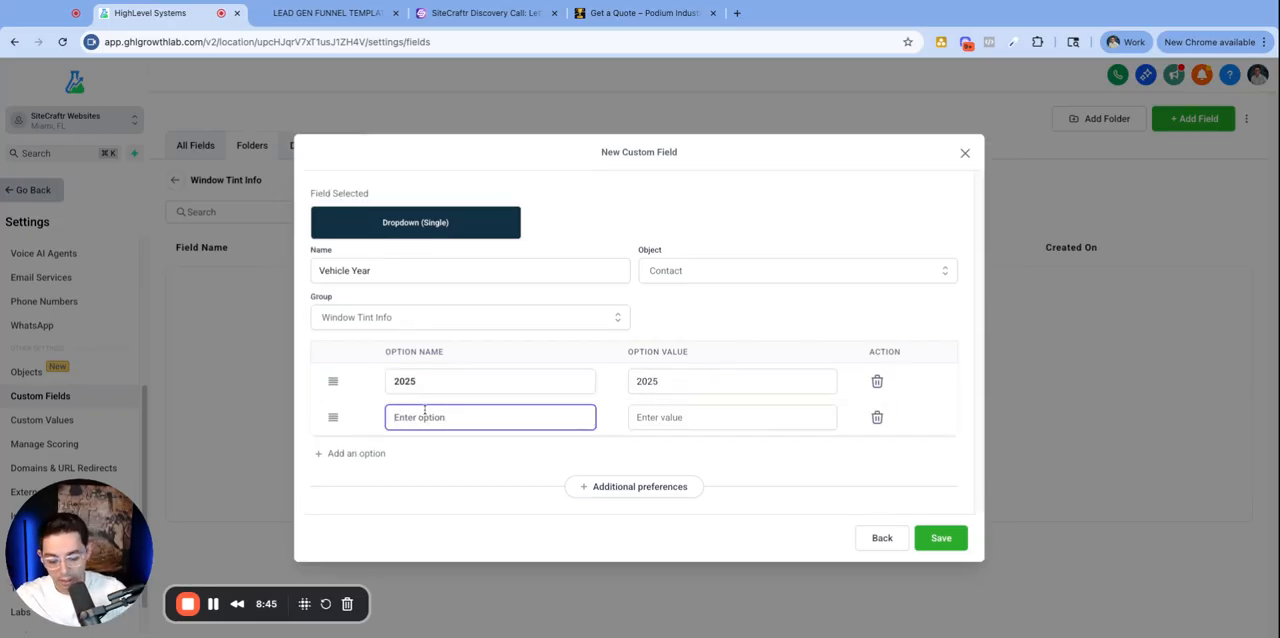
type("2026")
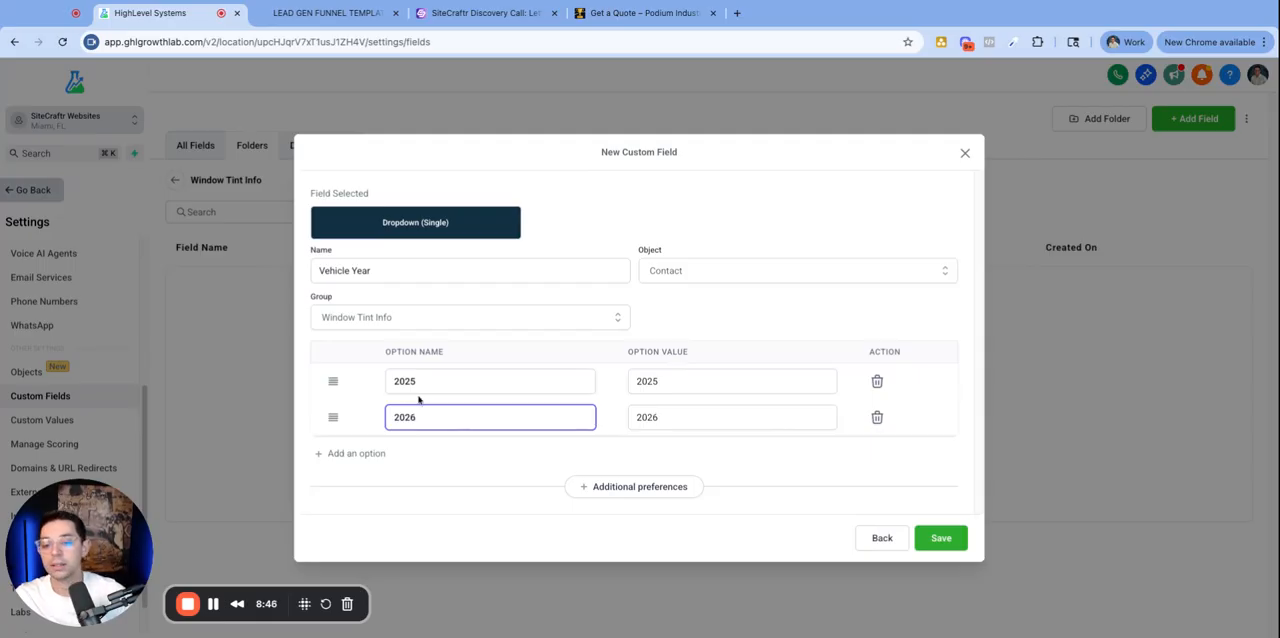
left_click(375, 461)
left_click(392, 449)
type("2027")
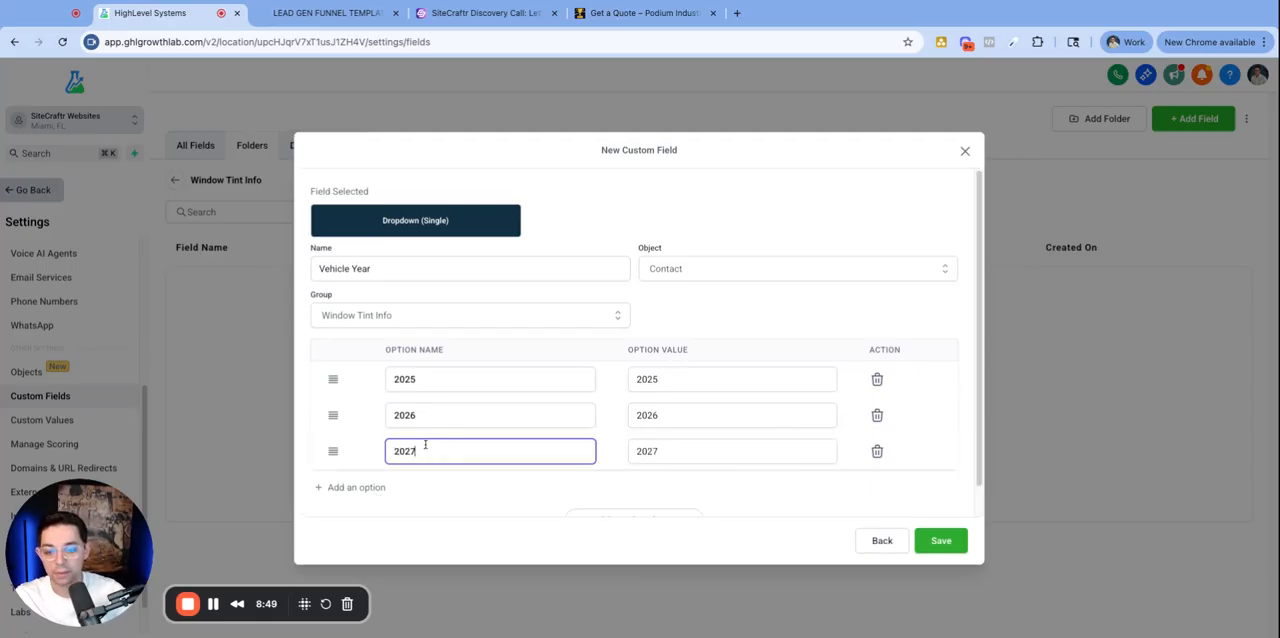
left_click(457, 508)
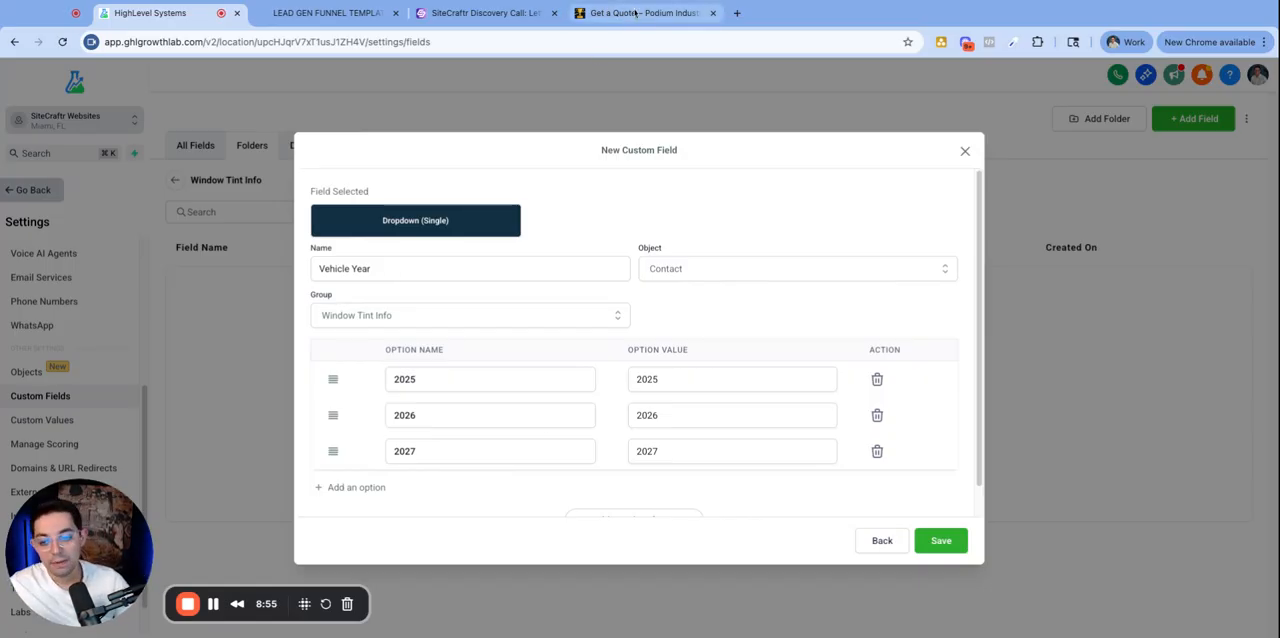
- Compare the name with the quote form's Vehicle Year field and go back to choosing the field type
left_click(373, 262)
triple_click(381, 267)
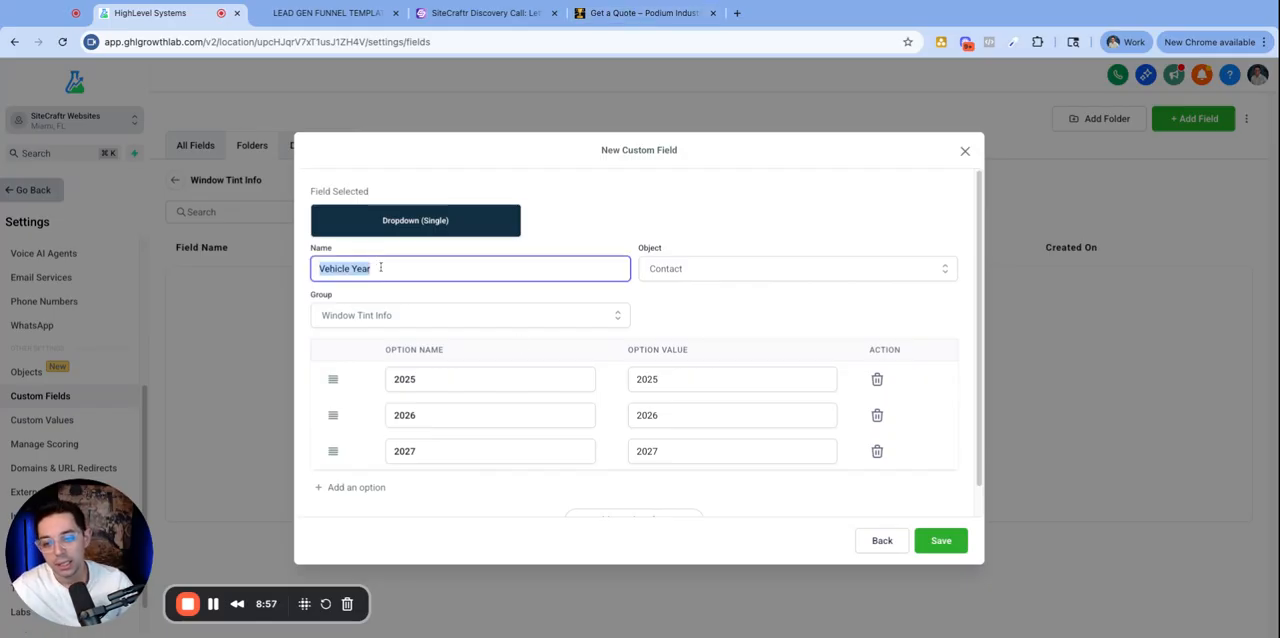
left_click(650, 14)
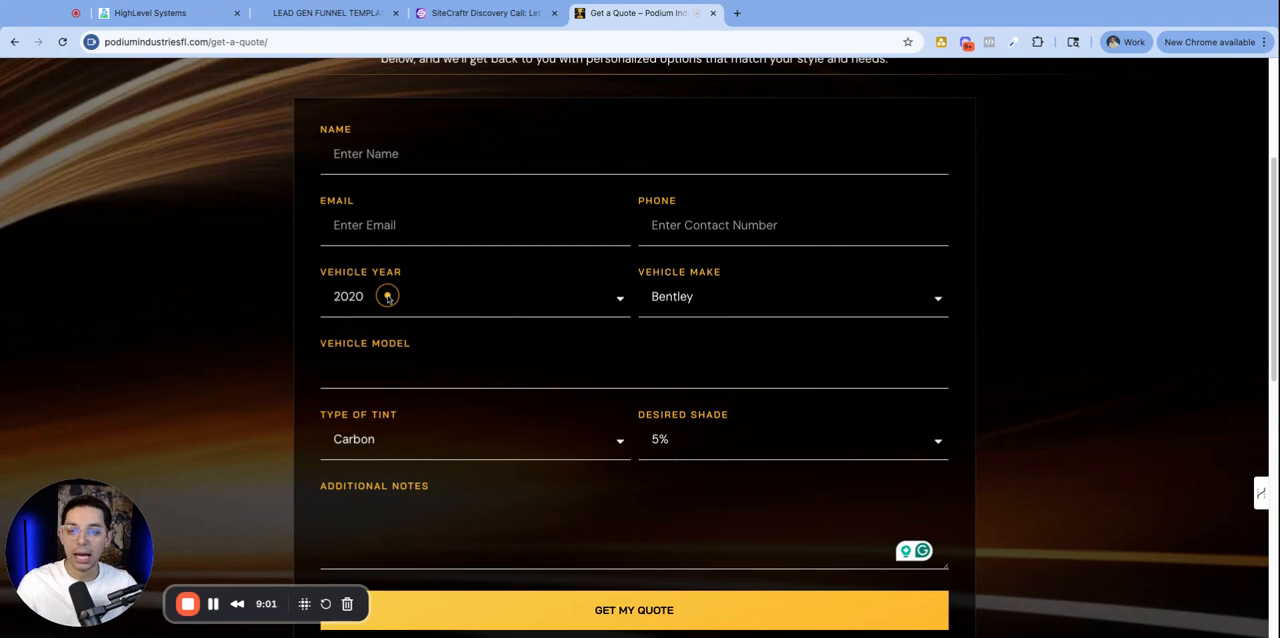
left_click(211, 19)
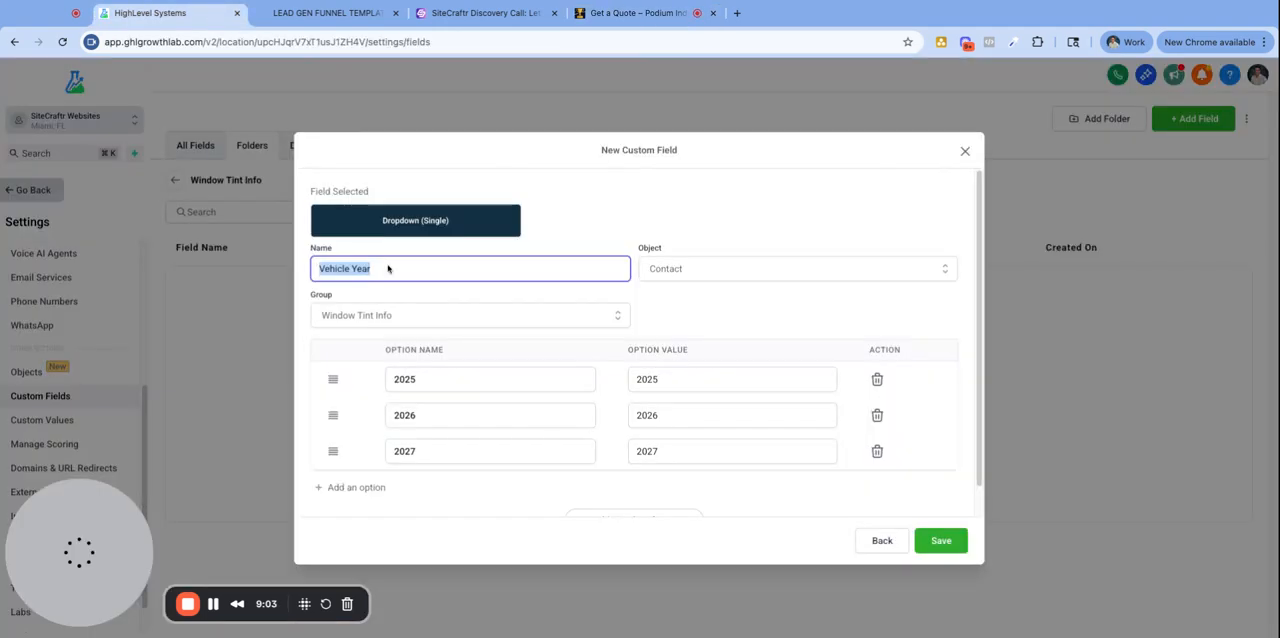
left_click(882, 541)
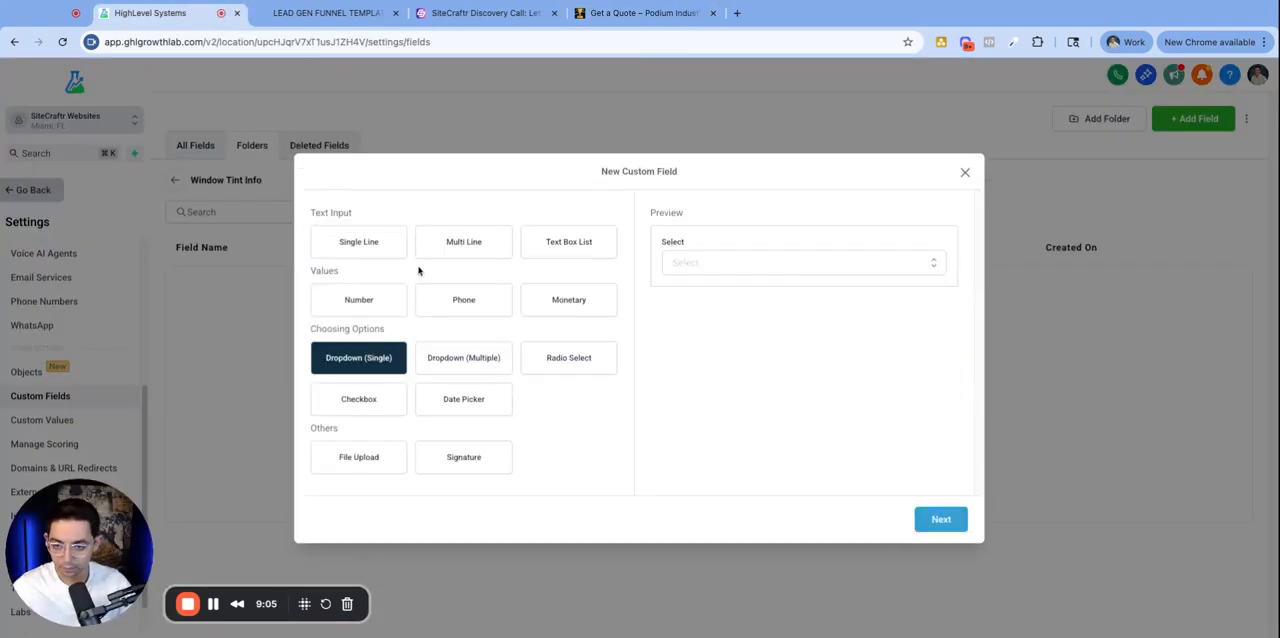
- Start a Number custom field named Vehicle Year
left_click(365, 256)
left_click(373, 298)
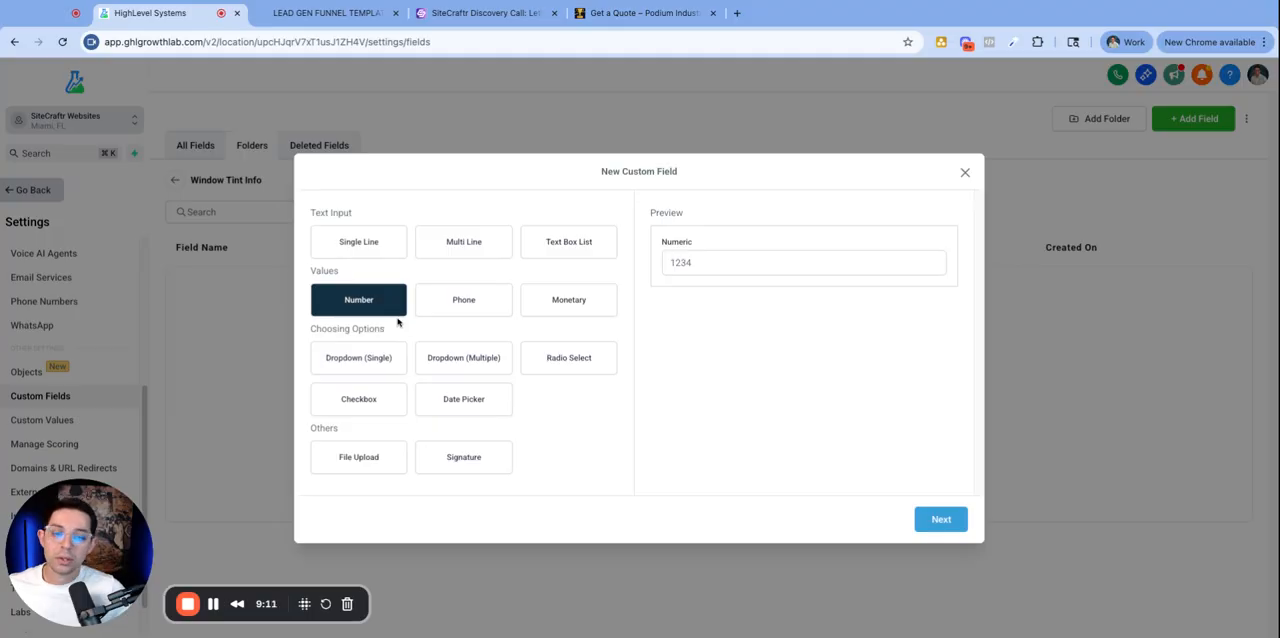
left_click(940, 519)
left_click(434, 317)
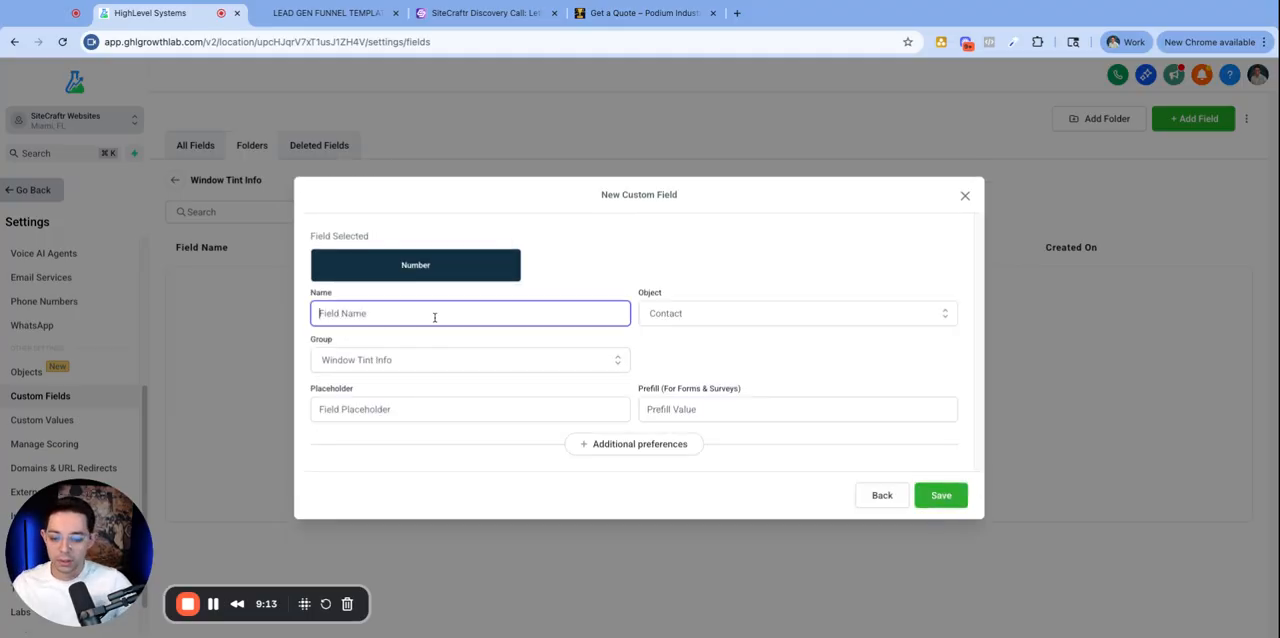
type("Vehicle Year")
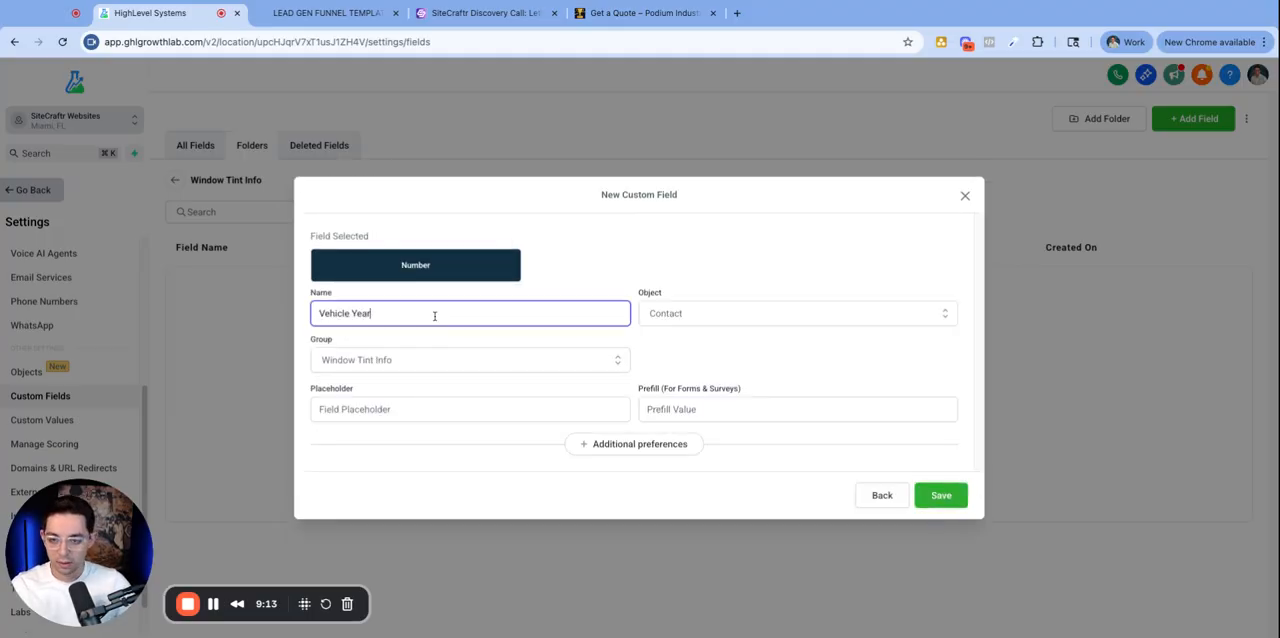
- Set the Vehicle Year placeholder to Ex. 2025 and save the field
left_click(352, 336)
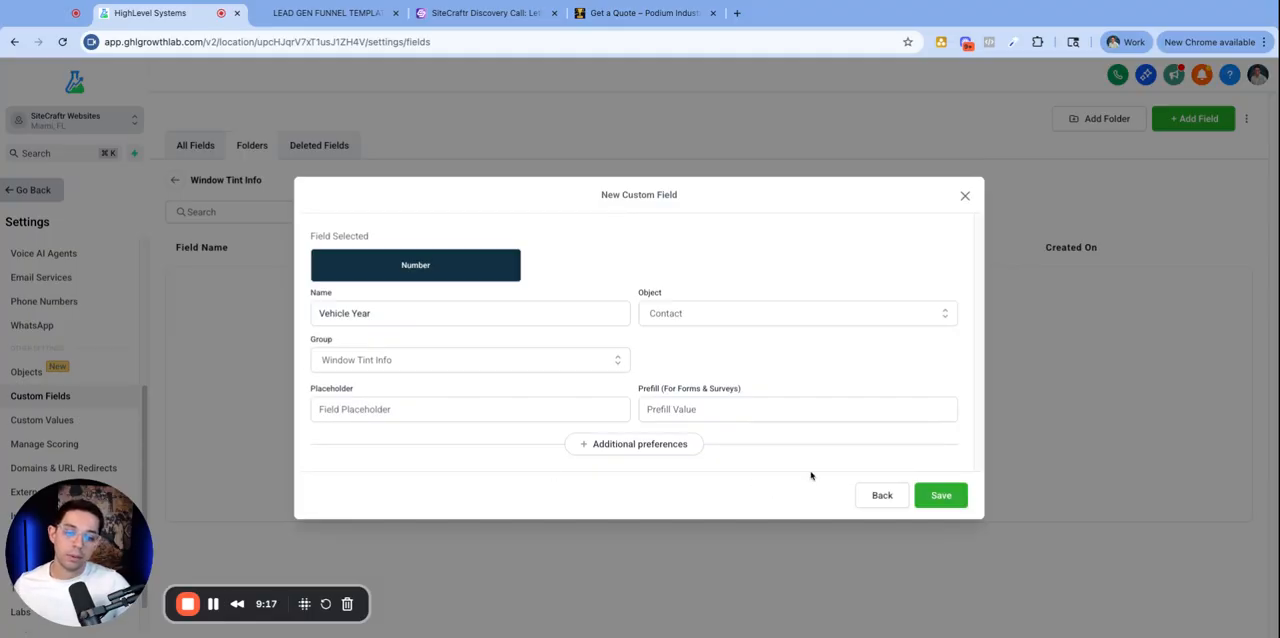
left_click(411, 414)
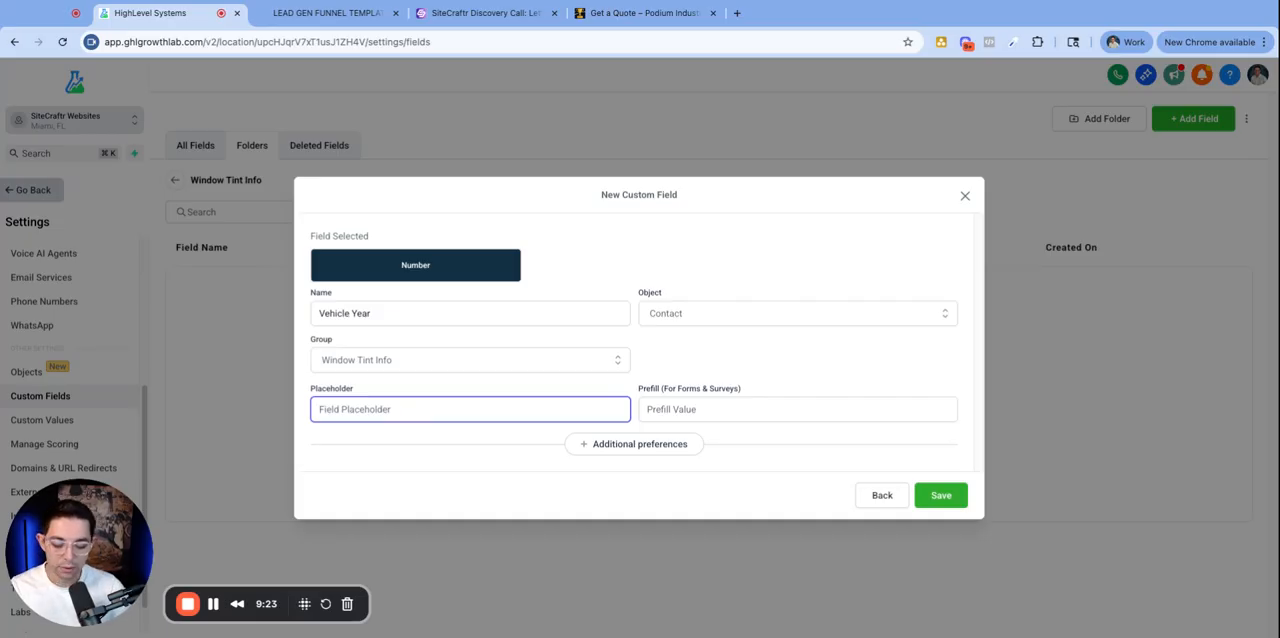
type("Ex. 2025")
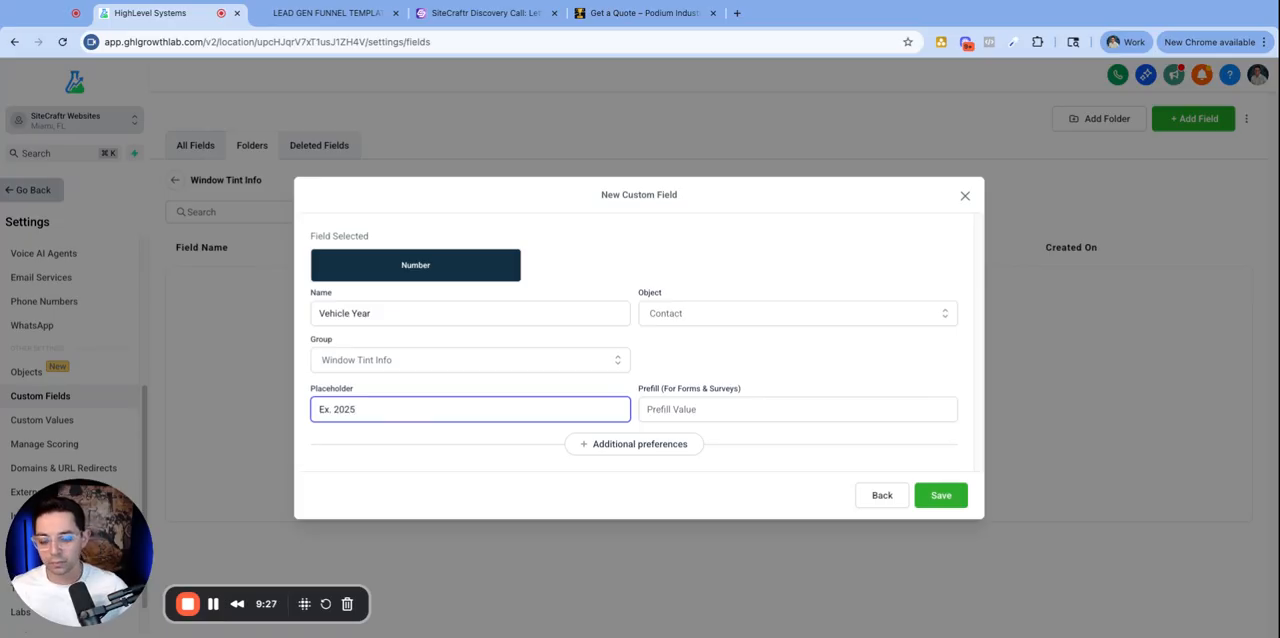
left_click(458, 489)
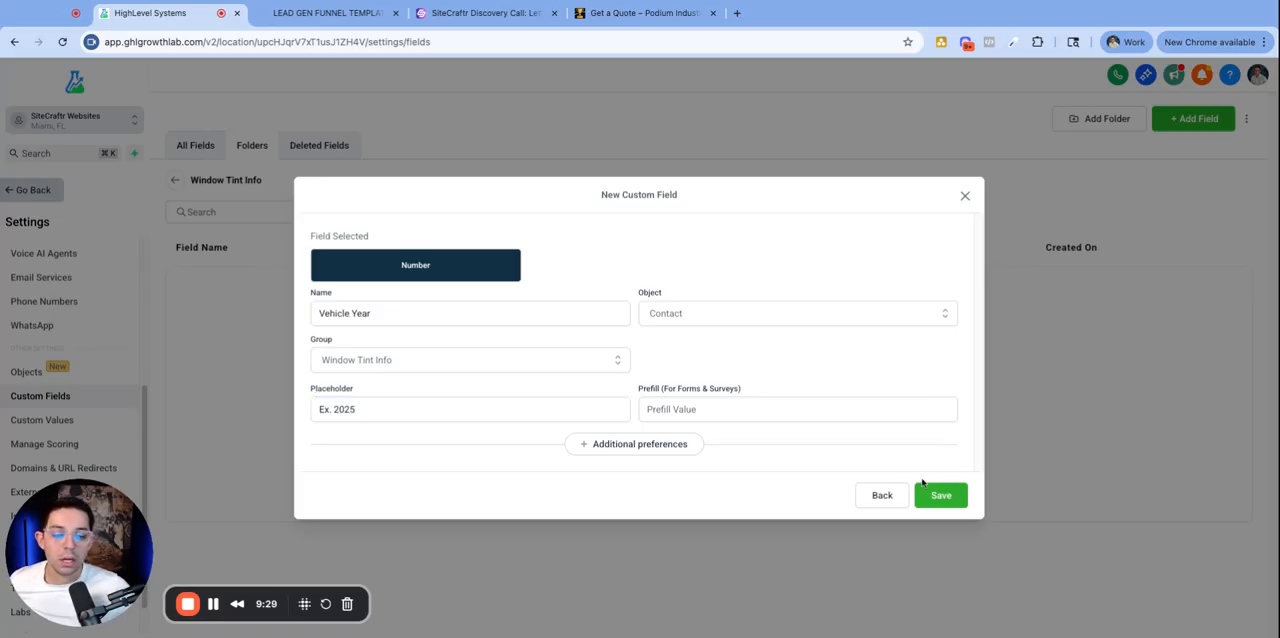
left_click(962, 504)
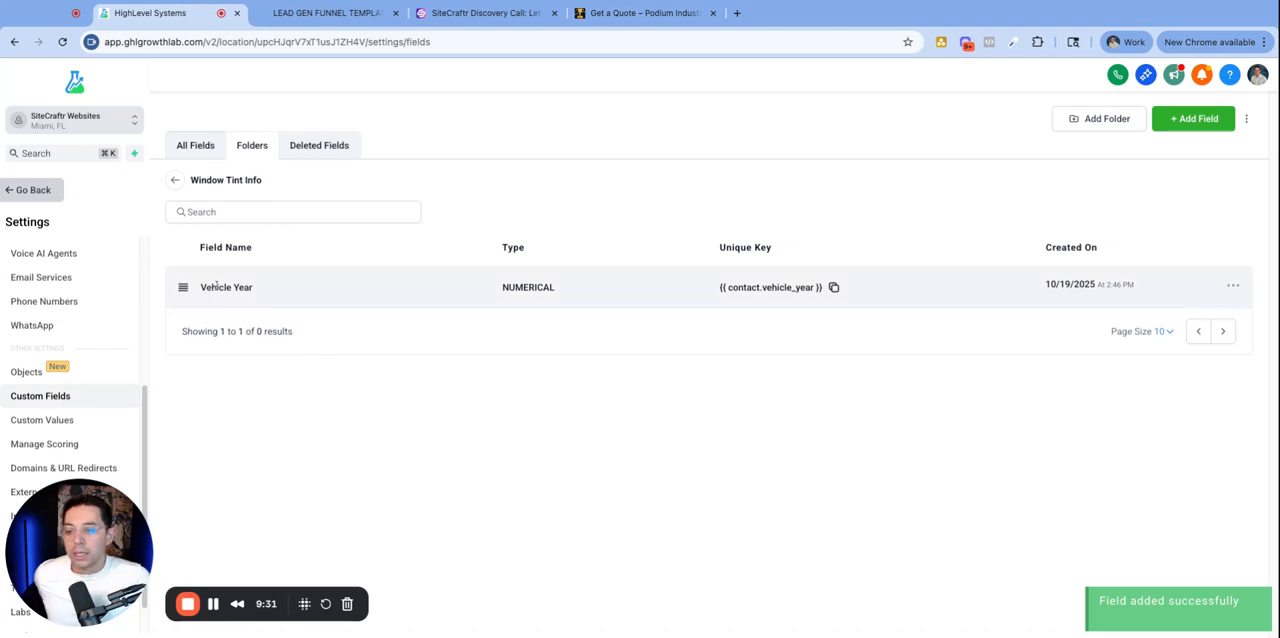
- Copy the Vehicle Make label from the quote form and start a Single Line field named Vehicle Make
left_click(640, 13)
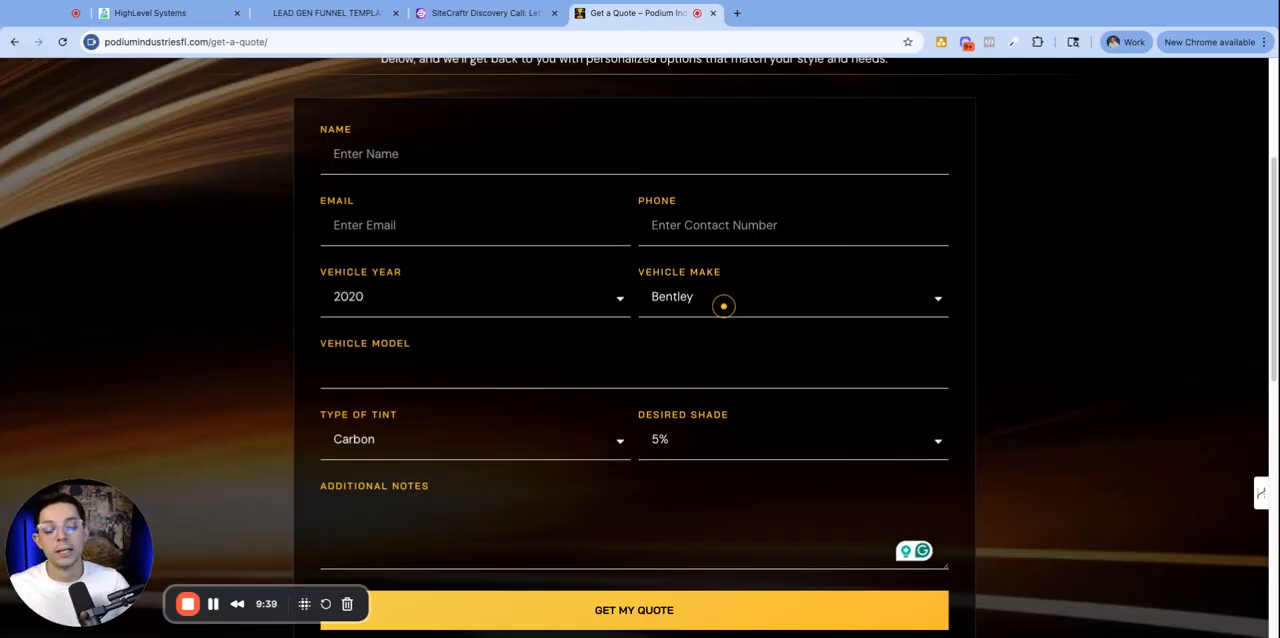
left_click(962, 288)
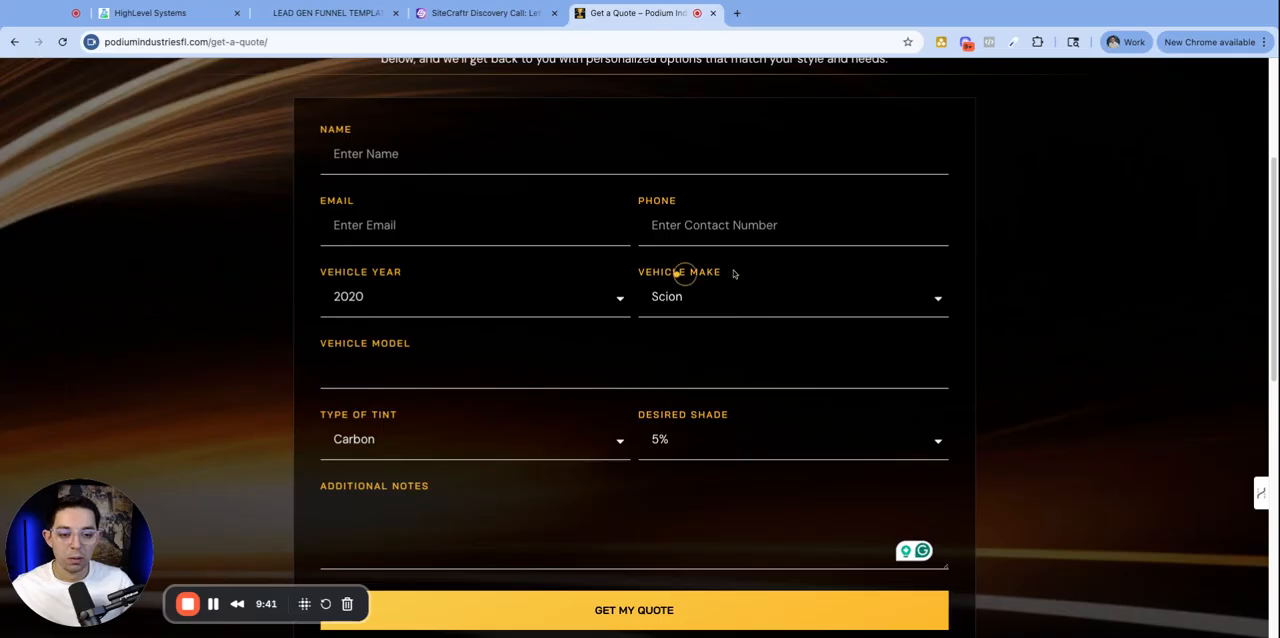
left_click_drag(638, 271, 725, 271)
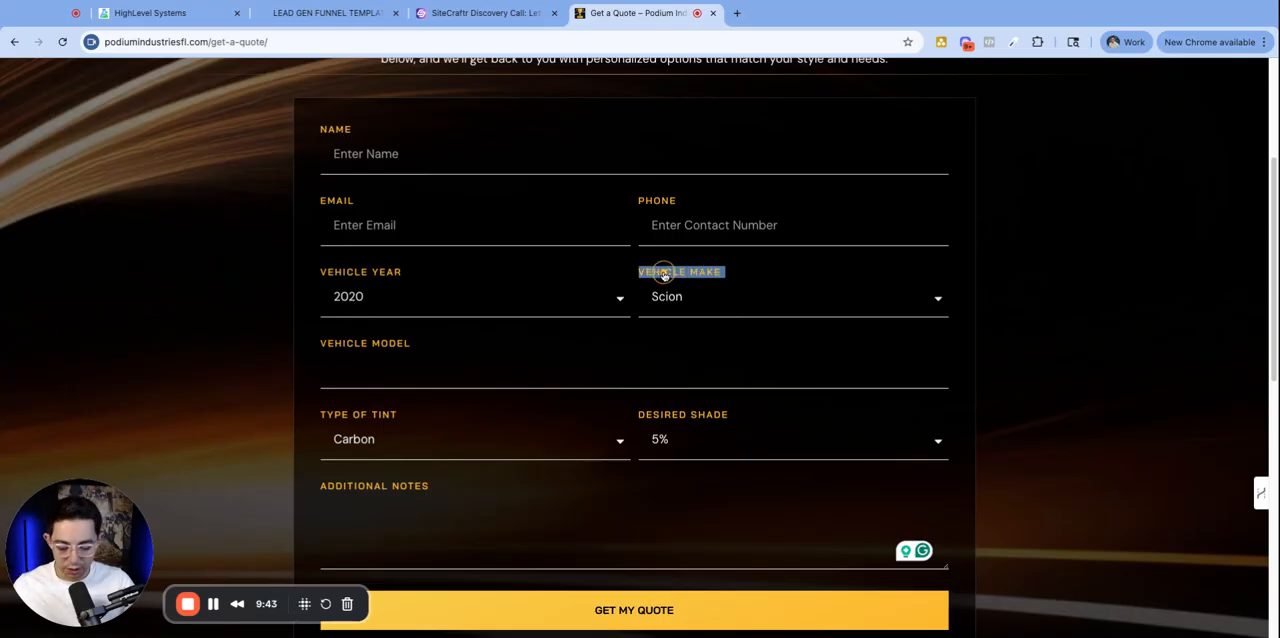
left_click(150, 13)
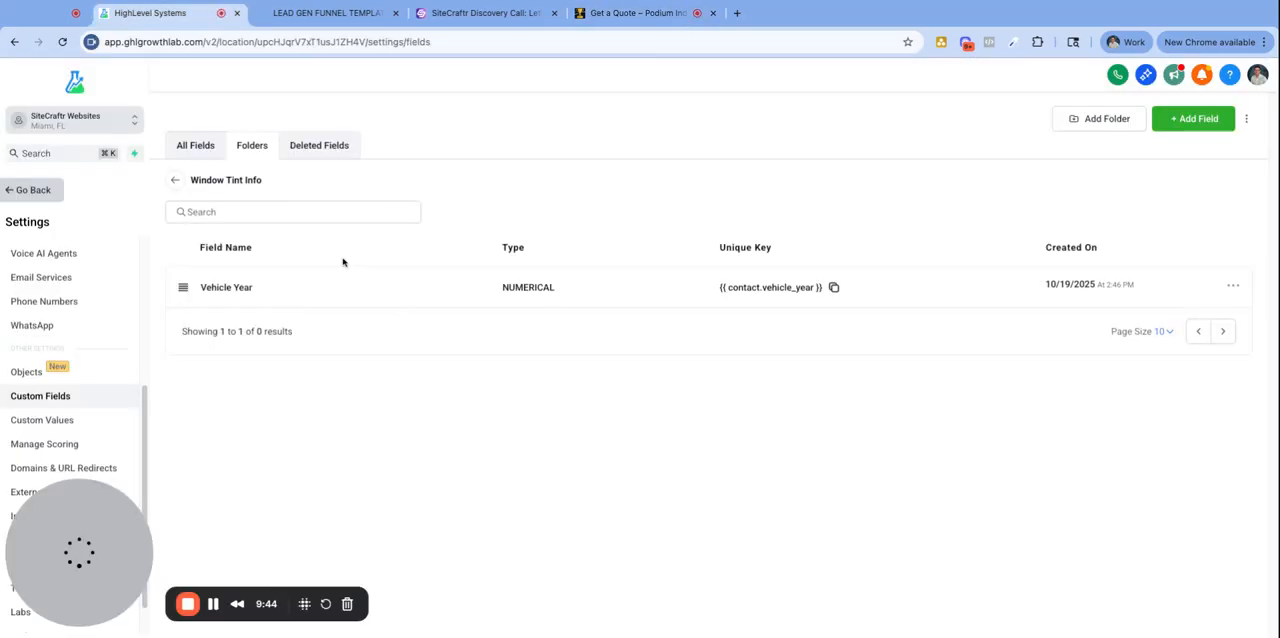
left_click(1190, 119)
left_click(383, 234)
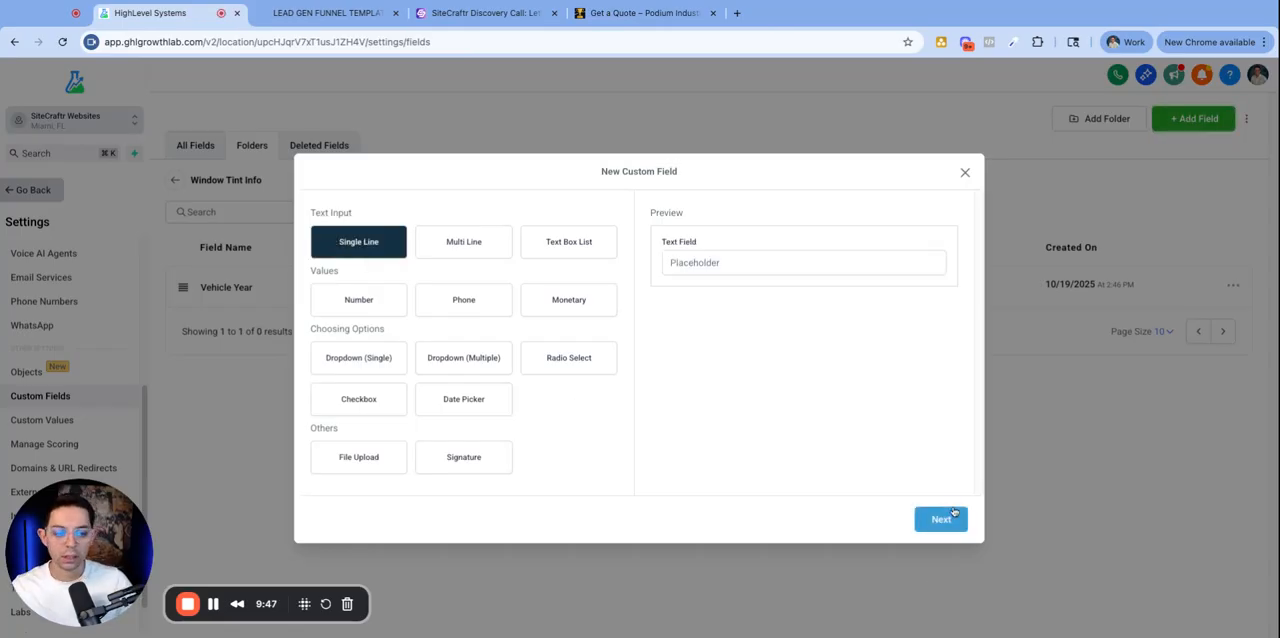
left_click(945, 517)
left_click(376, 309)
type("Vehicle Make")
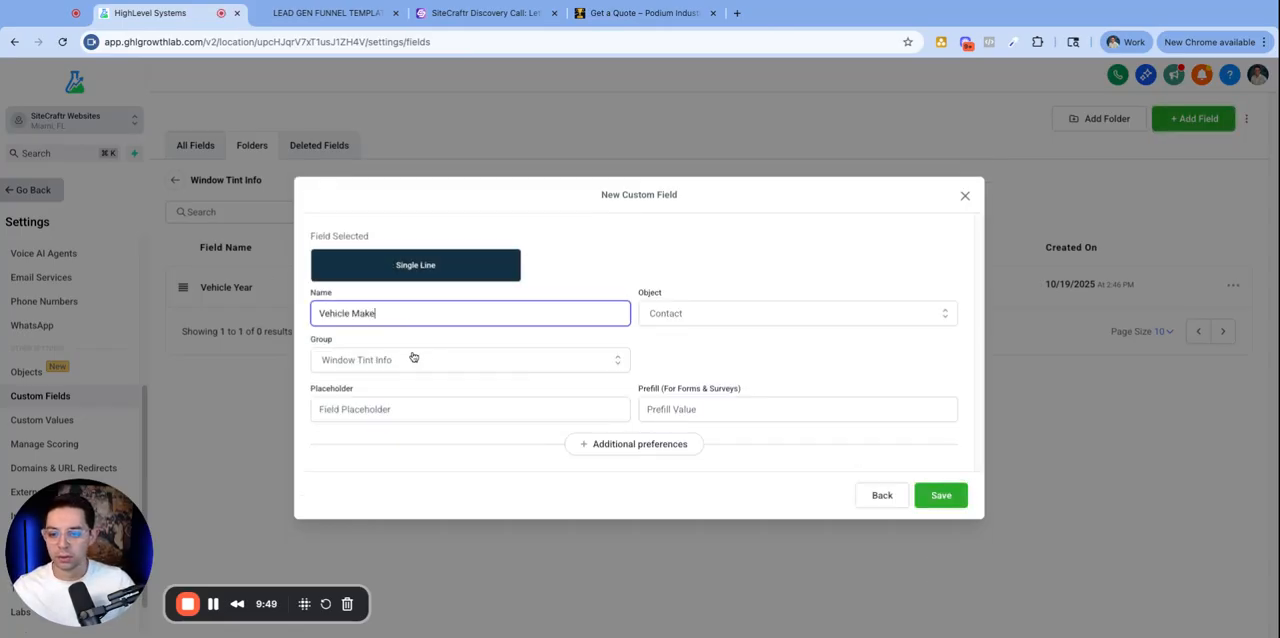
- Set the Vehicle Make placeholder to Ex. Toyota and save the field
left_click(369, 411)
type("Ex")
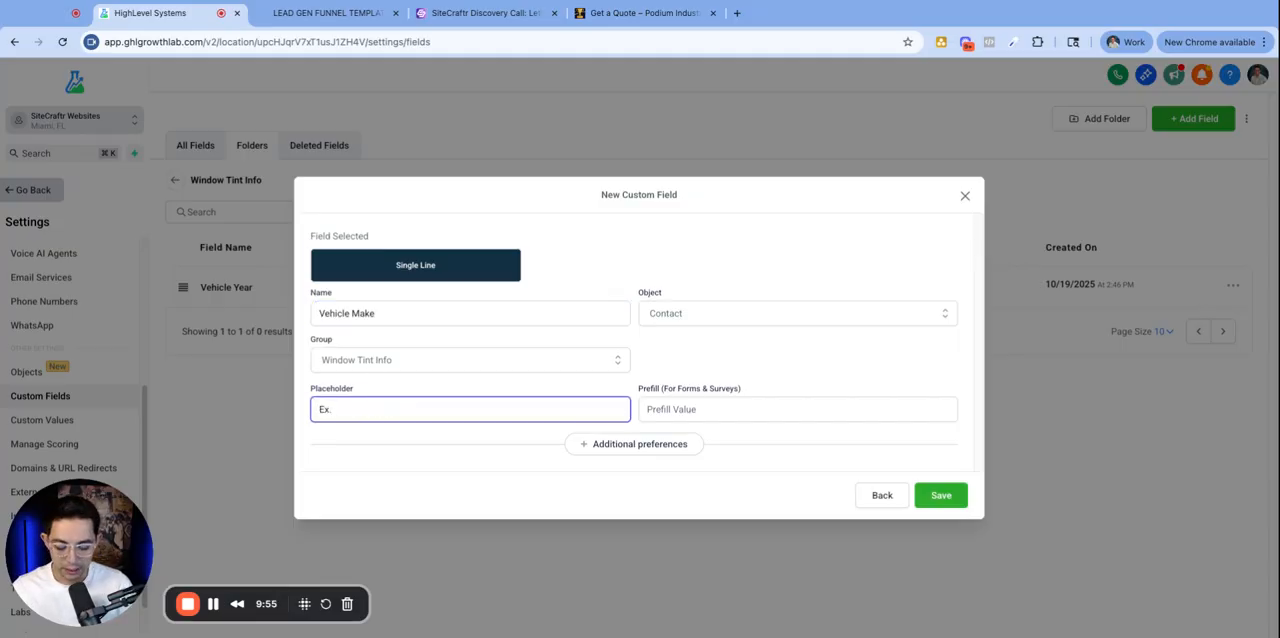
type(". Toy")
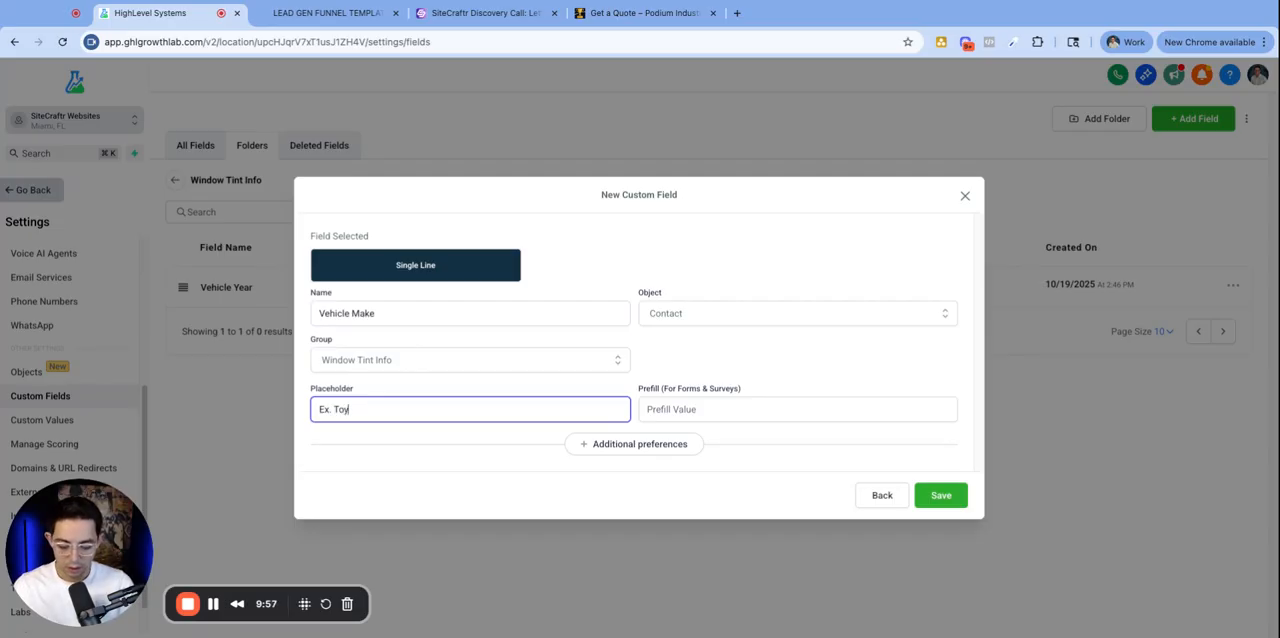
type("ota")
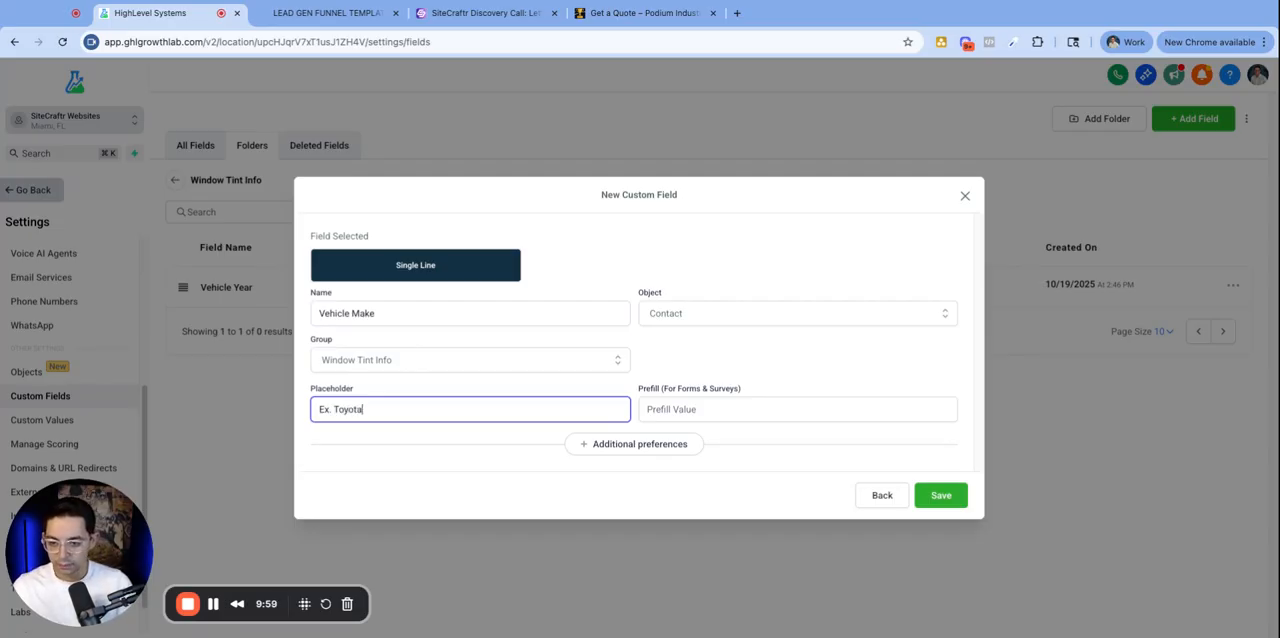
left_click(963, 505)
- Copy the Vehicle Model label from the quote form and test typing into its input box
left_click(640, 13)
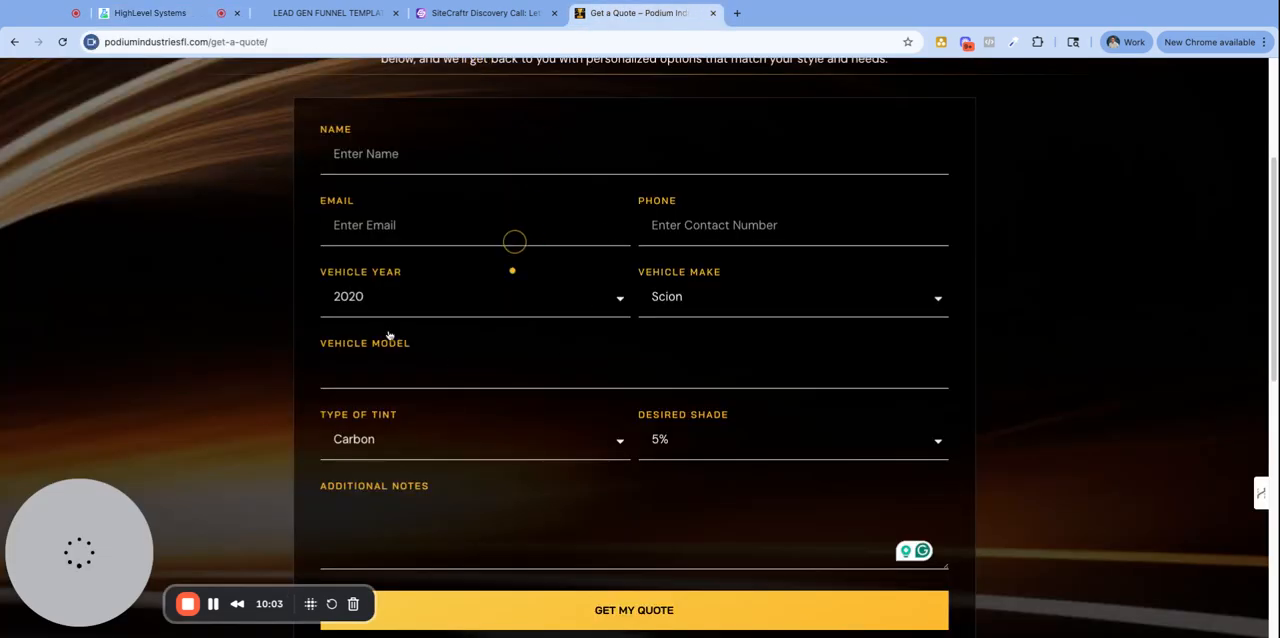
triple_click(326, 344)
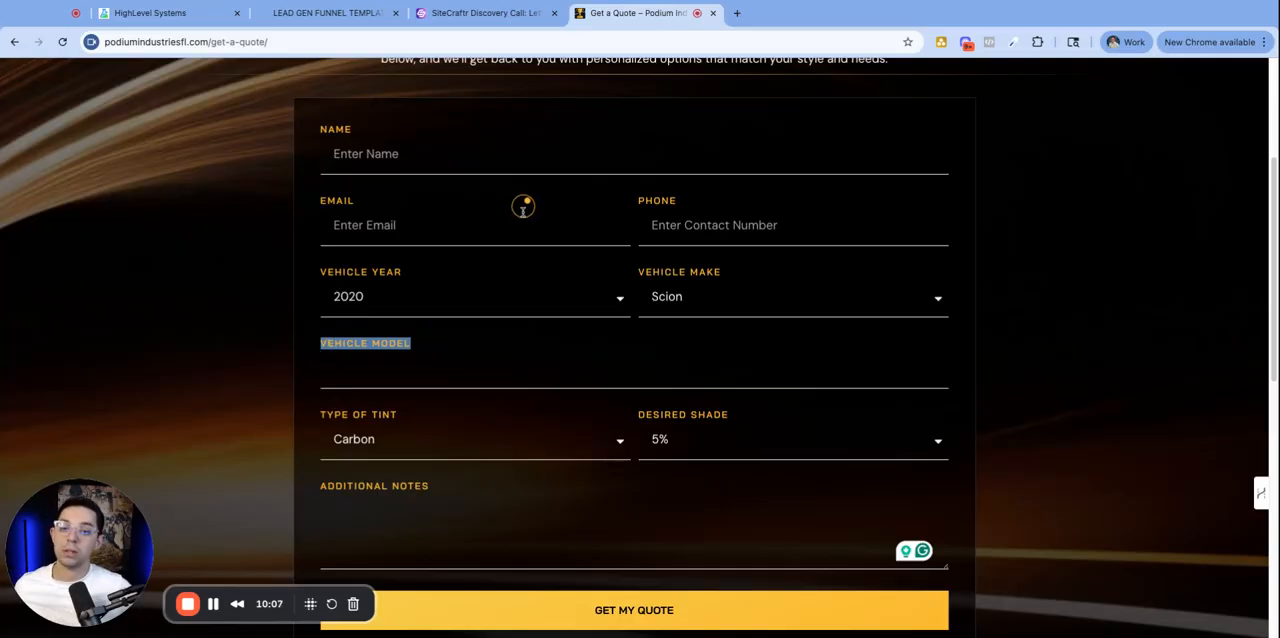
left_click(399, 367)
type("dewdnm")
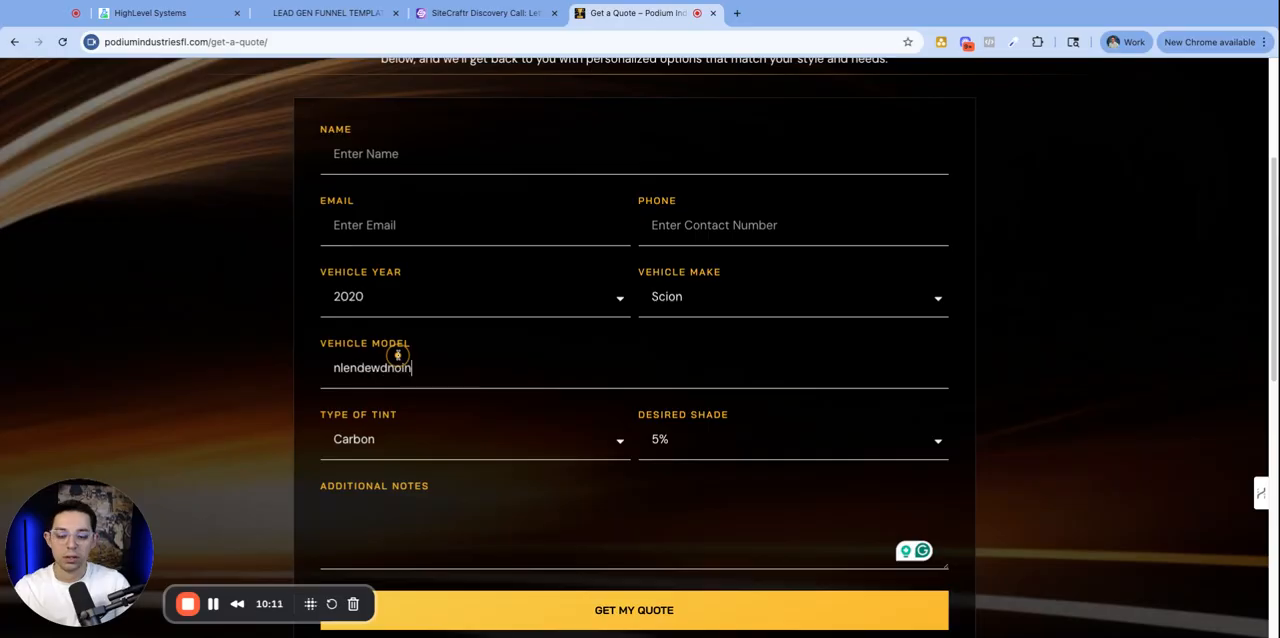
key("BackSpace")
key("BackSpace")
key("BackSpace")
key("BackSpace")
key("BackSpace")
key("BackSpace")
key("BackSpace")
key("BackSpace")
key("BackSpace")
key("BackSpace")
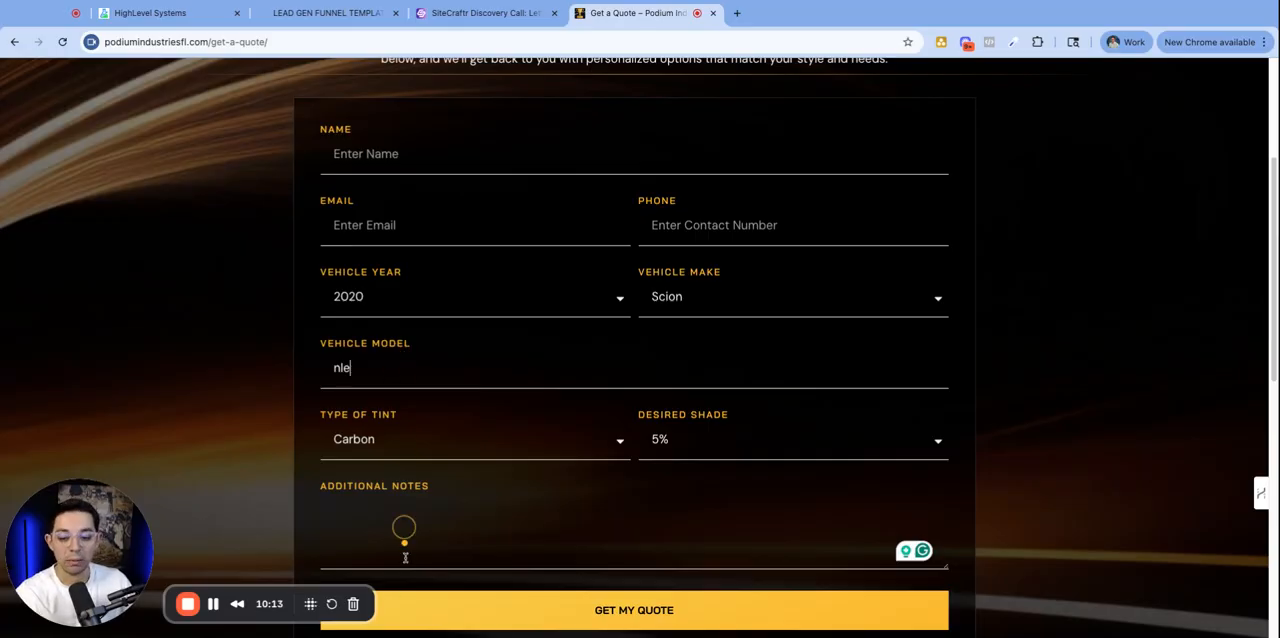
left_click(328, 13)
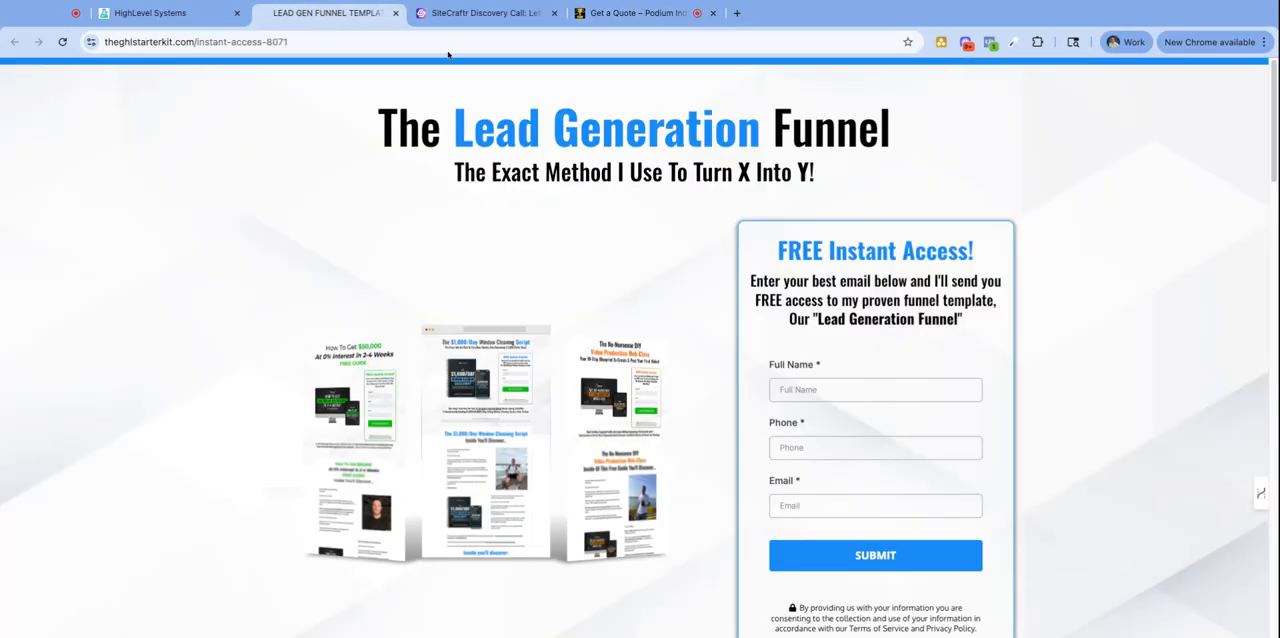
left_click(160, 13)
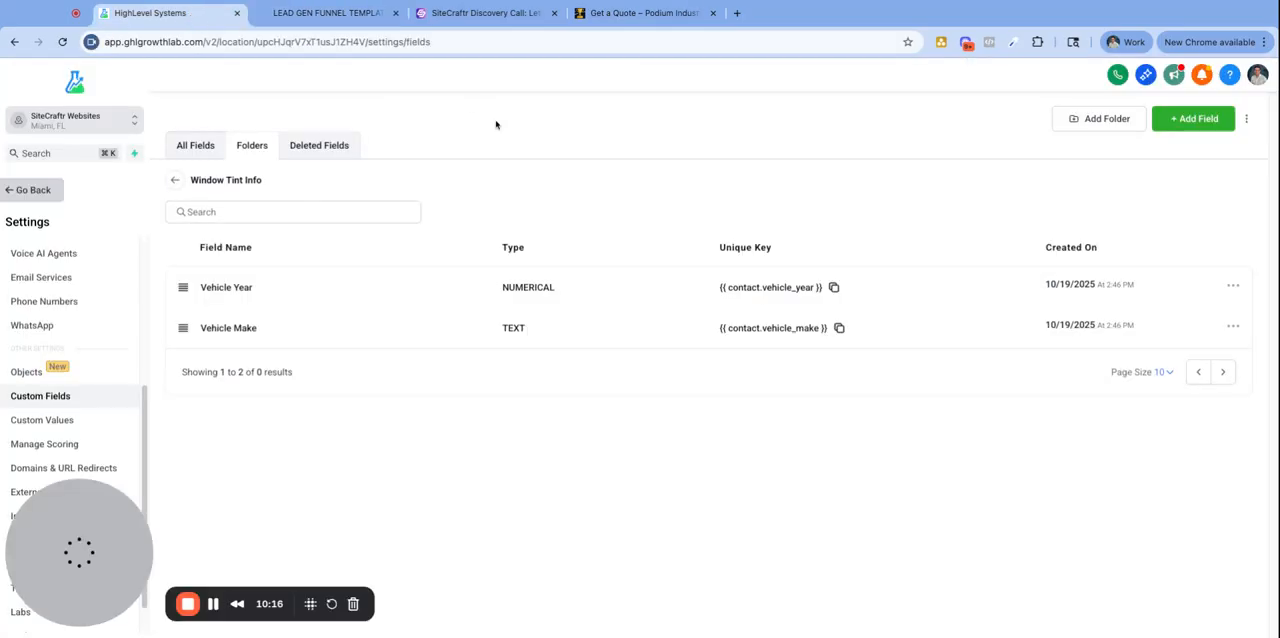
- Create a Single Line field named Vehicle Model with the placeholder Camry and save it
left_click(1190, 119)
left_click(366, 240)
left_click(962, 520)
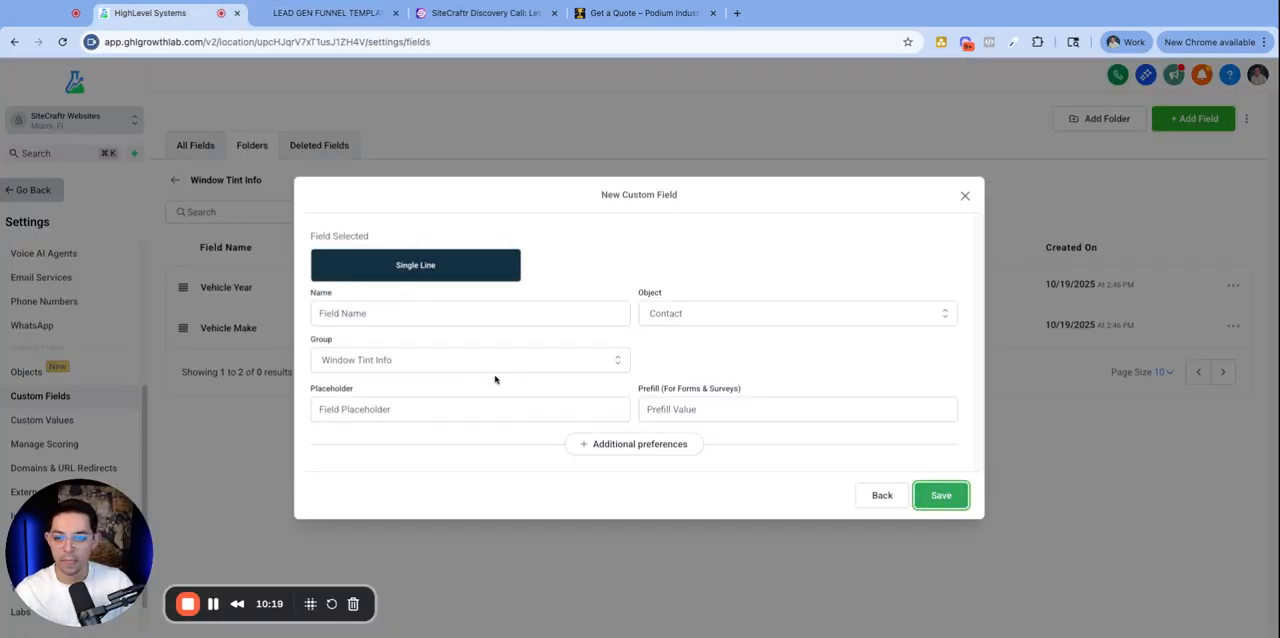
left_click(429, 310)
type("Vehicle Model")
left_click(377, 420)
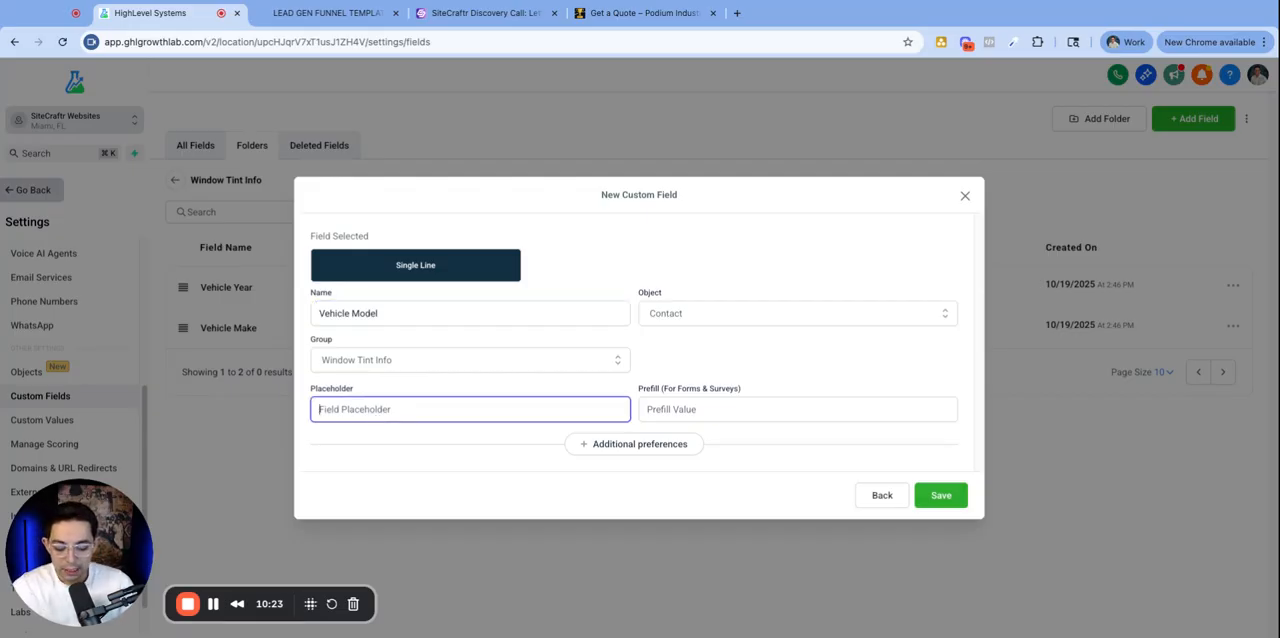
type("Camry")
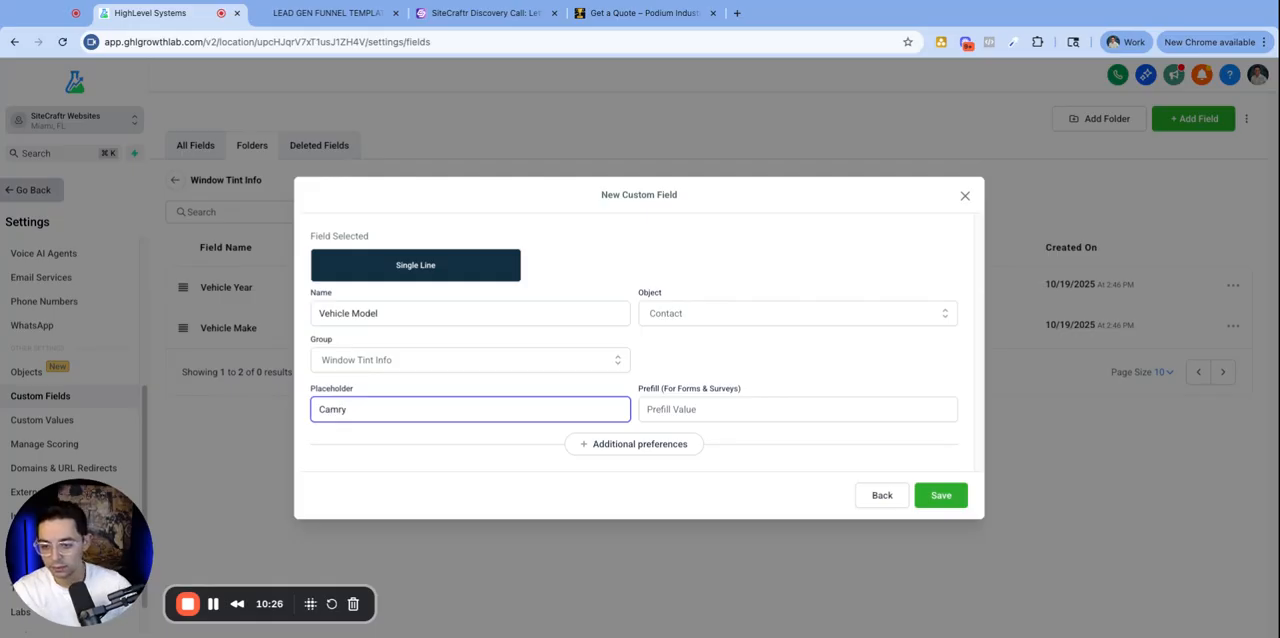
left_click(400, 477)
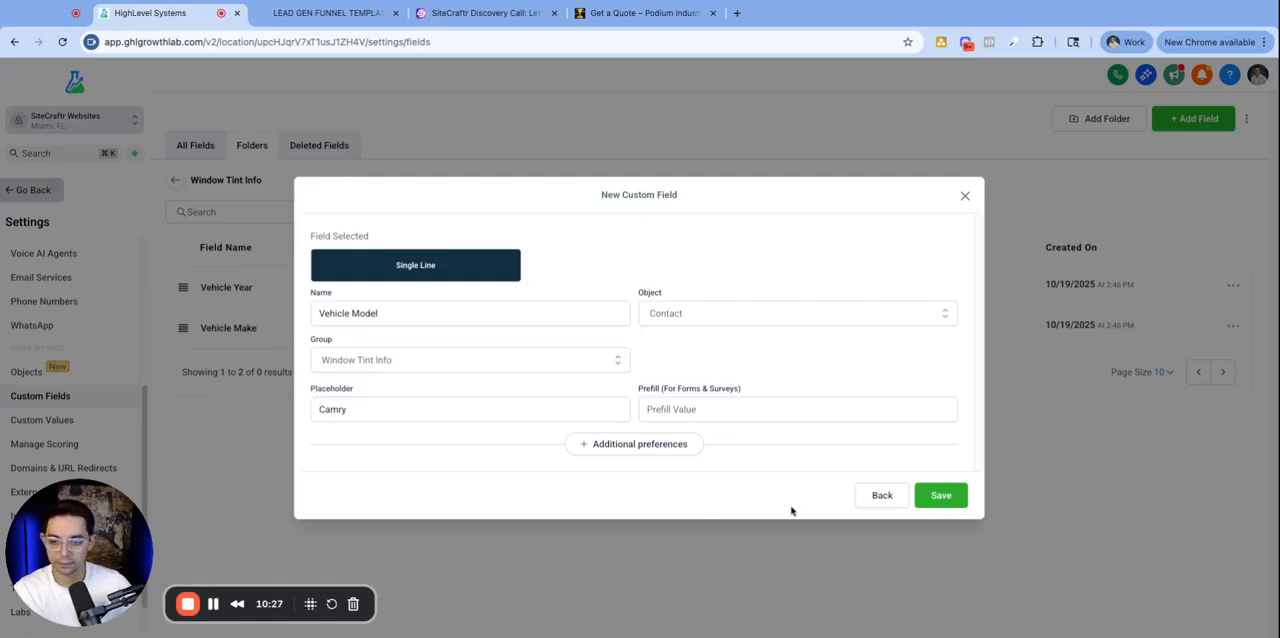
left_click(940, 497)
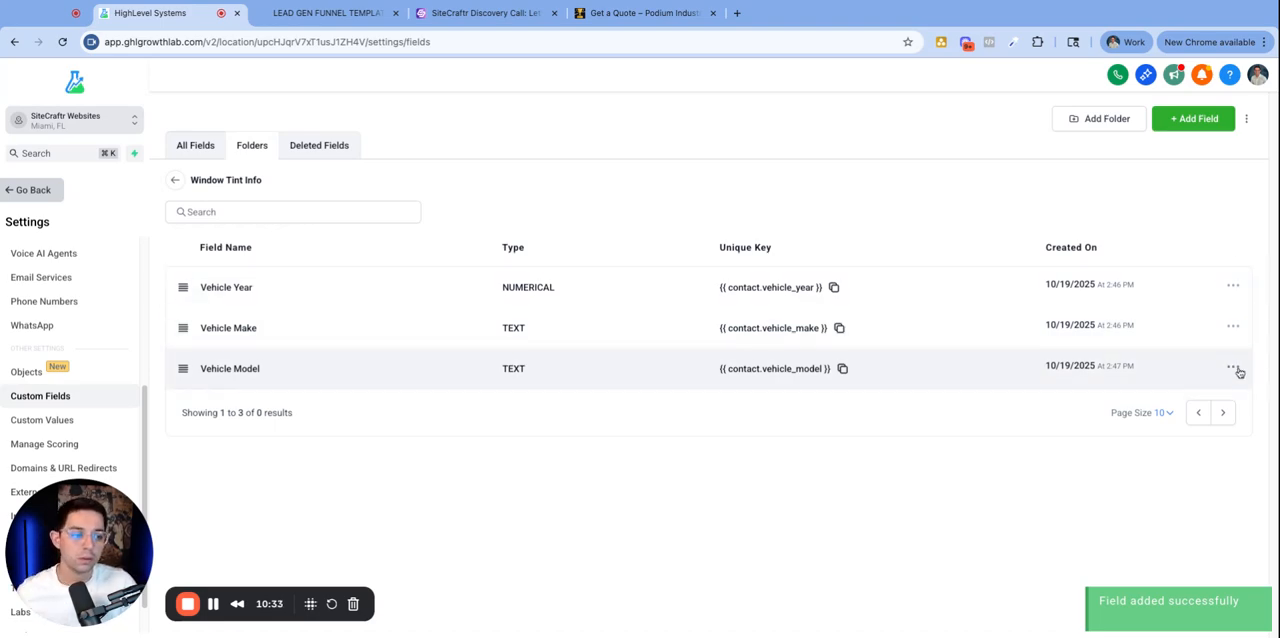
- Edit the Vehicle Model field, change its placeholder to Ex. Camry, and save
left_click(1234, 368)
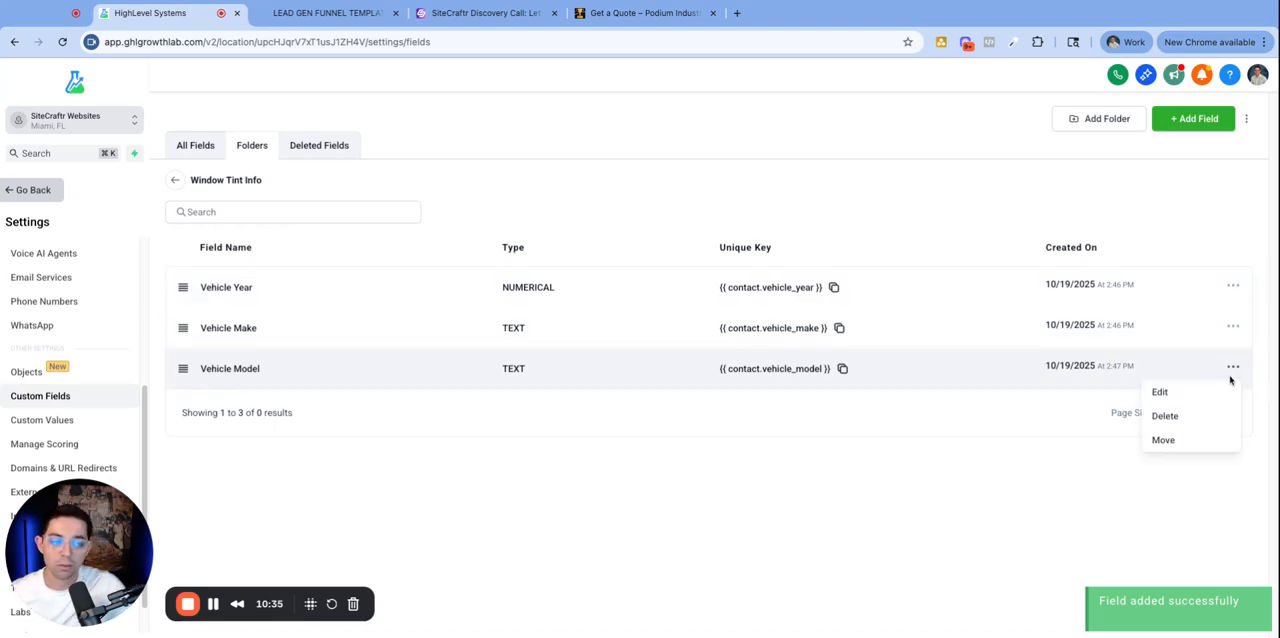
left_click(1203, 394)
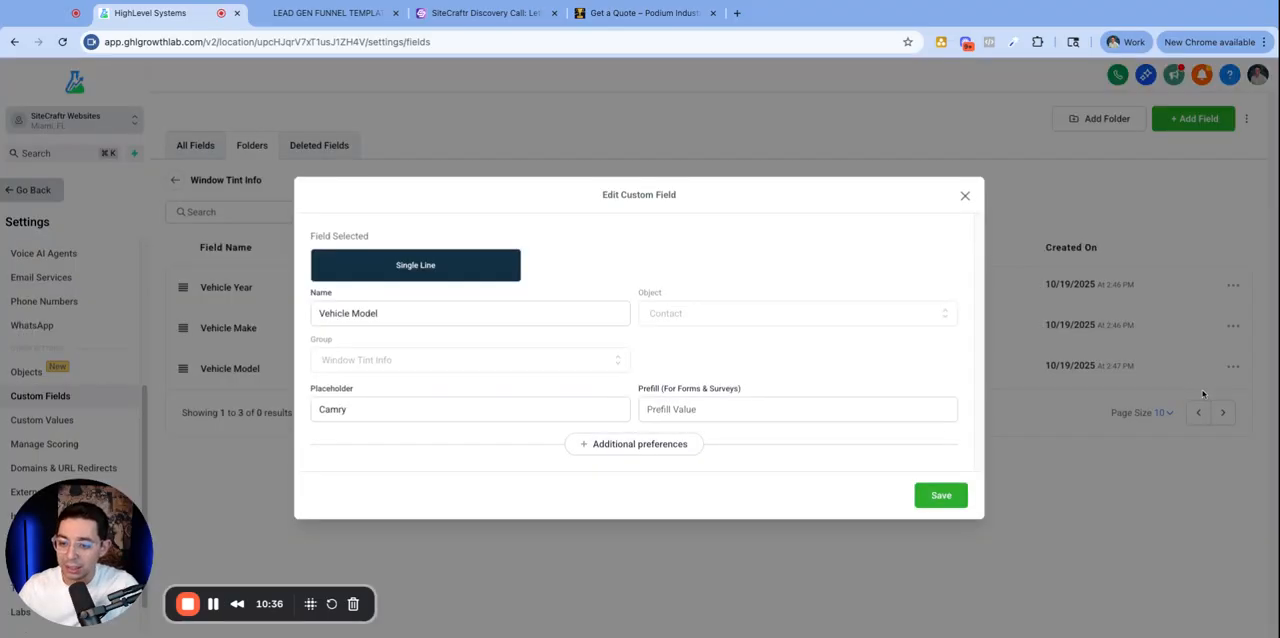
left_click(319, 409)
type("Ex.")
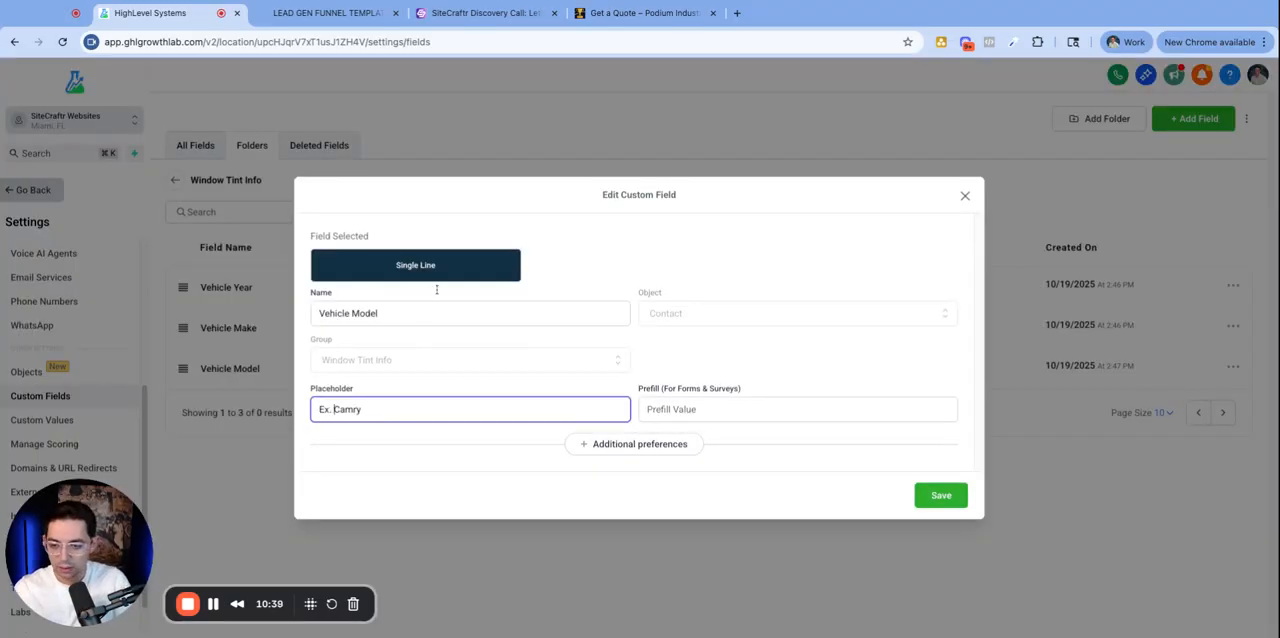
left_click(934, 498)
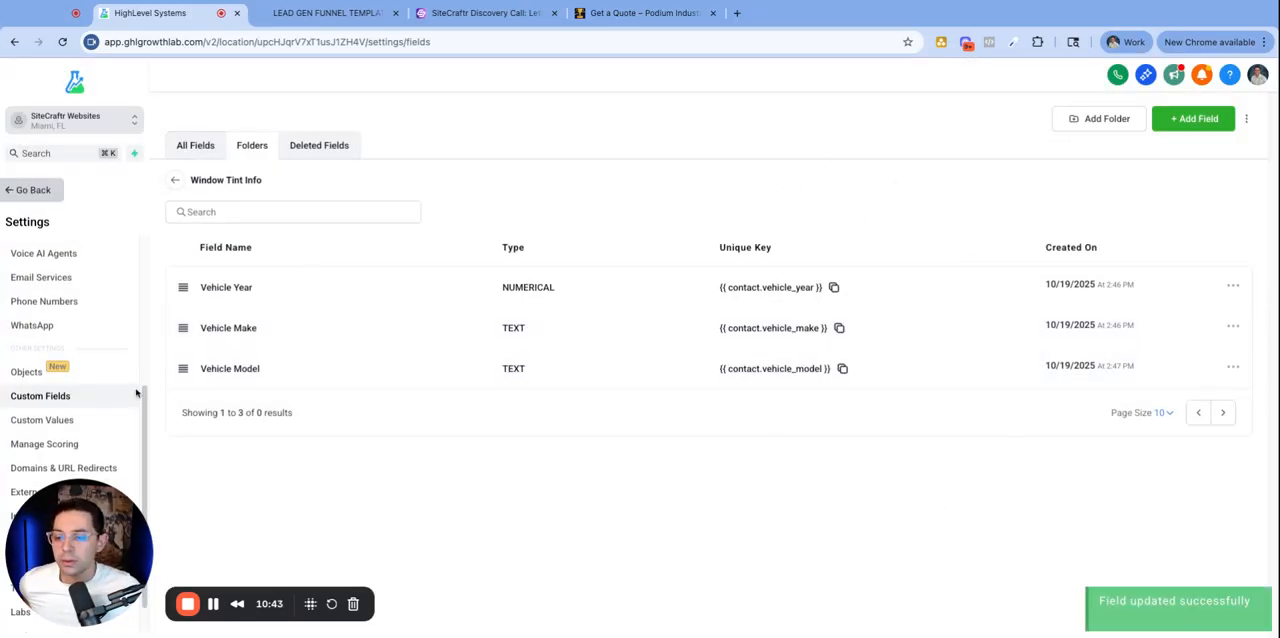
- Copy the Type of Tint label from the quote form and start a Dropdown (Single) field named Type of Tint
left_click(640, 16)
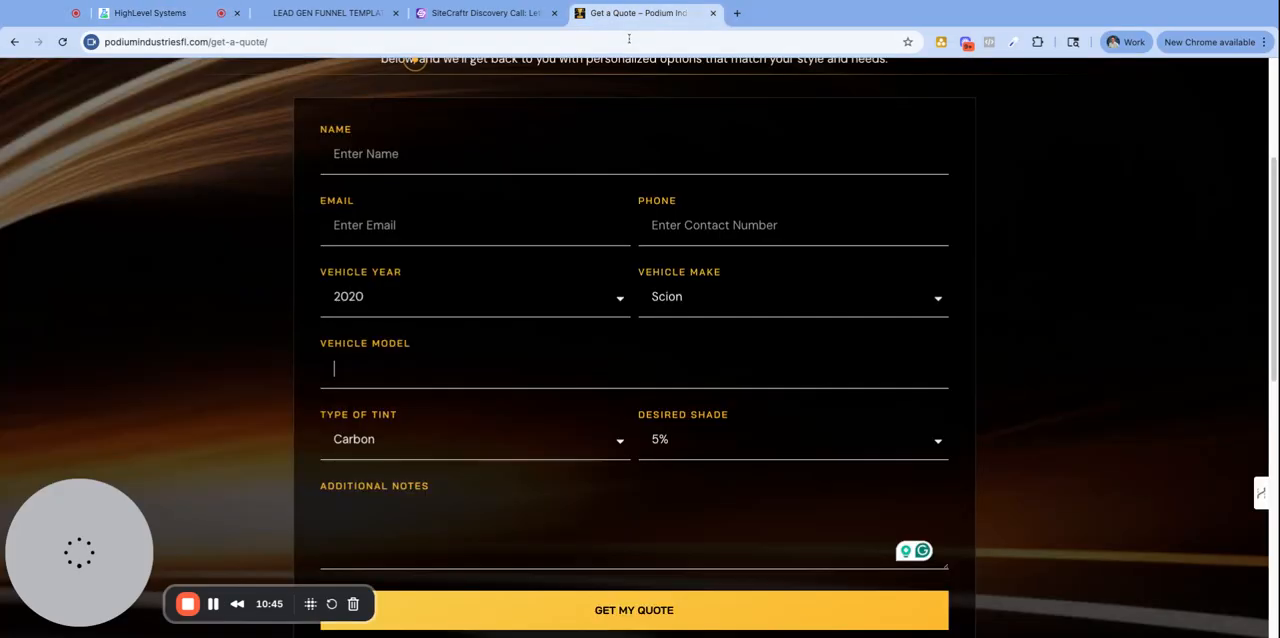
left_click_drag(368, 415, 558, 388)
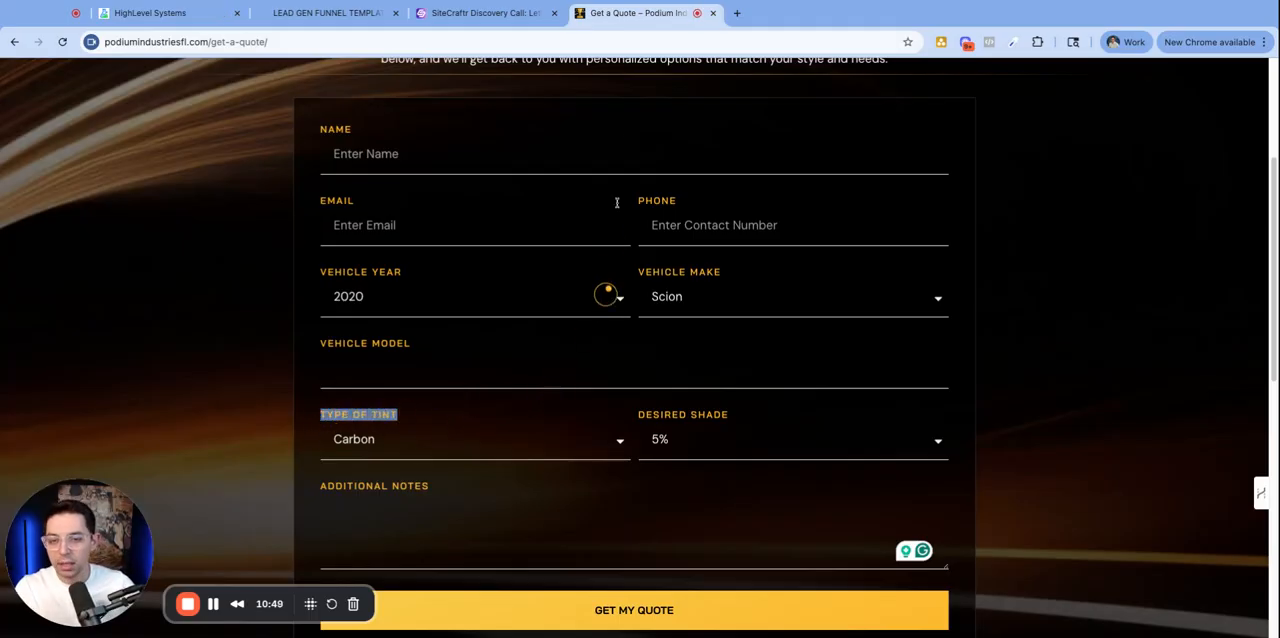
left_click(150, 13)
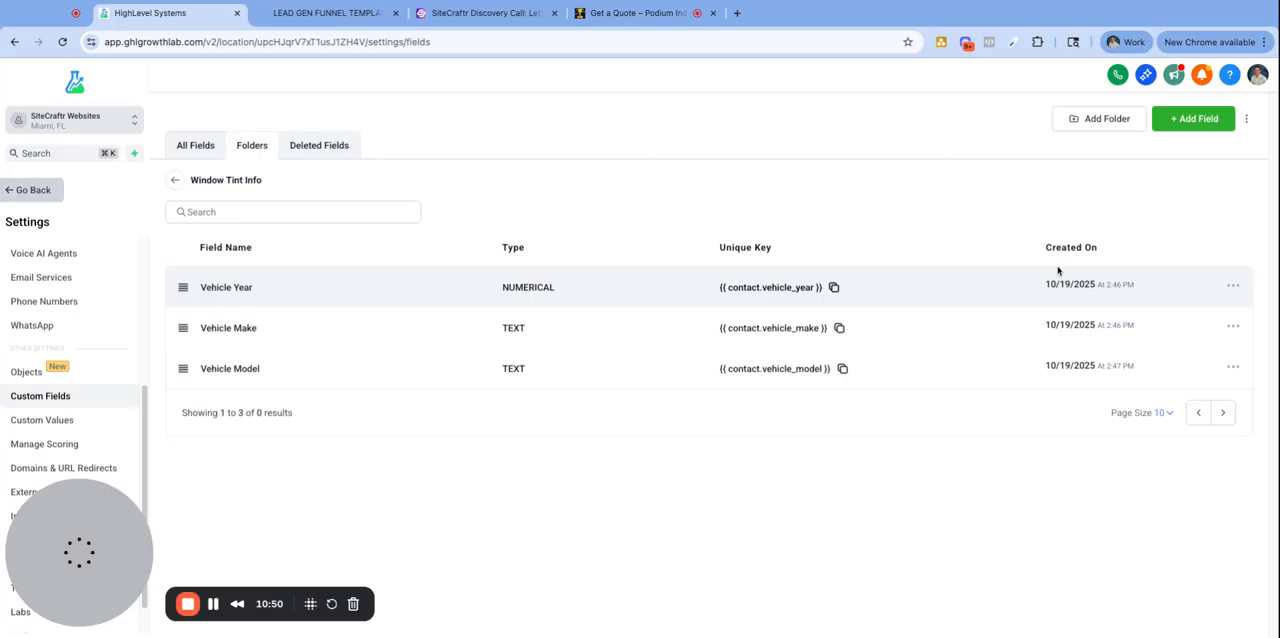
left_click(1195, 118)
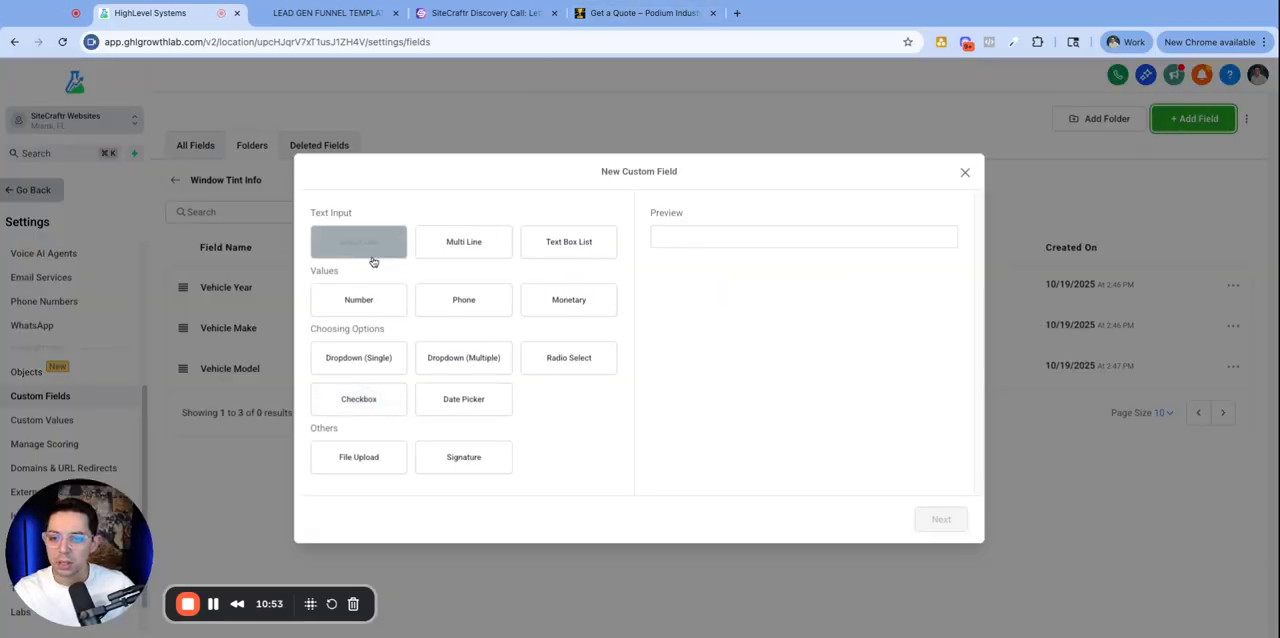
left_click(367, 366)
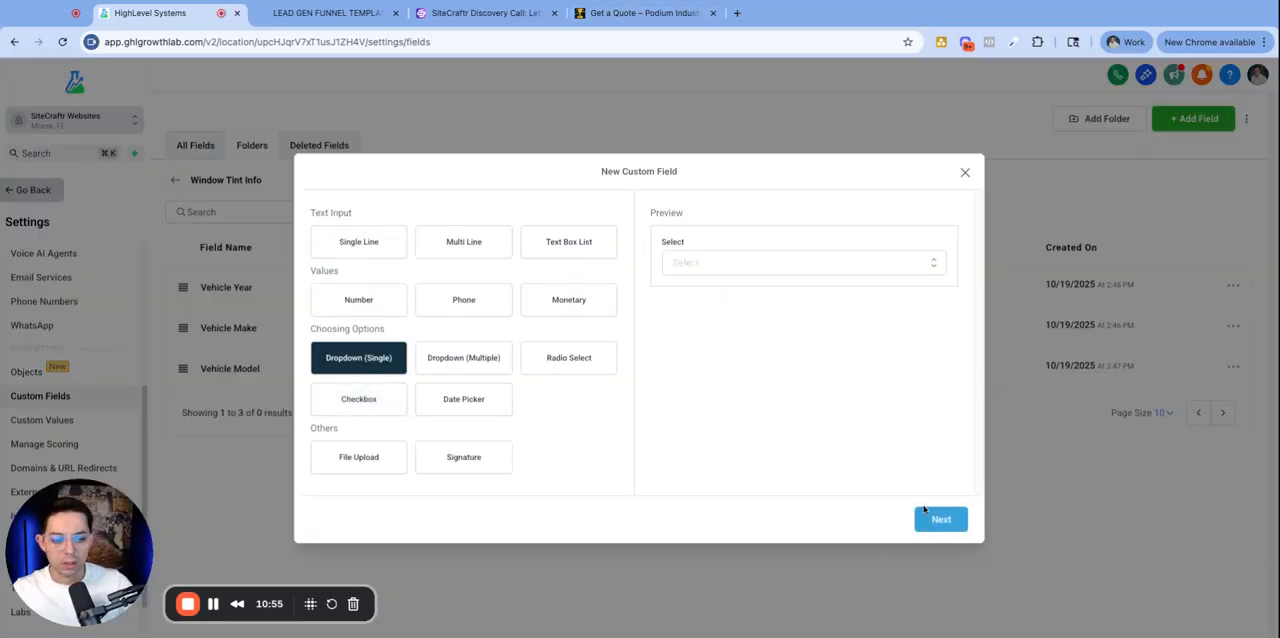
left_click(938, 522)
left_click(371, 289)
type("Type of Tint")
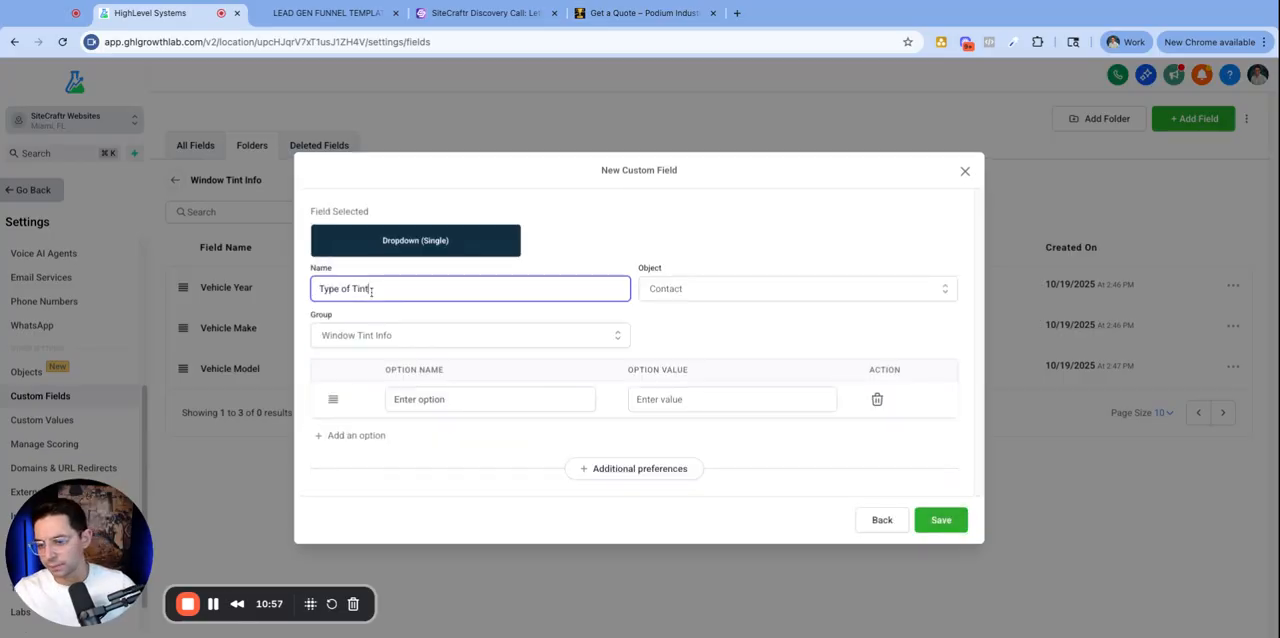
- Add Carbon and Ceramic options to the Type of Tint dropdown, checking the quote form's tint choices
left_click(447, 403)
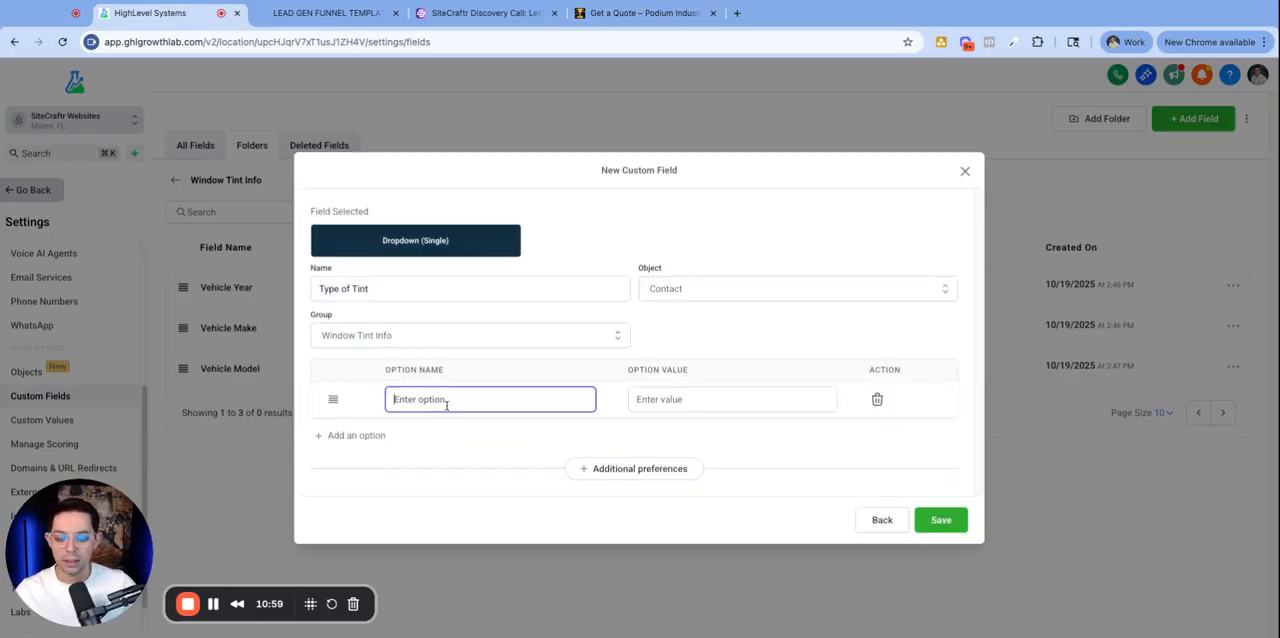
type("Carbon")
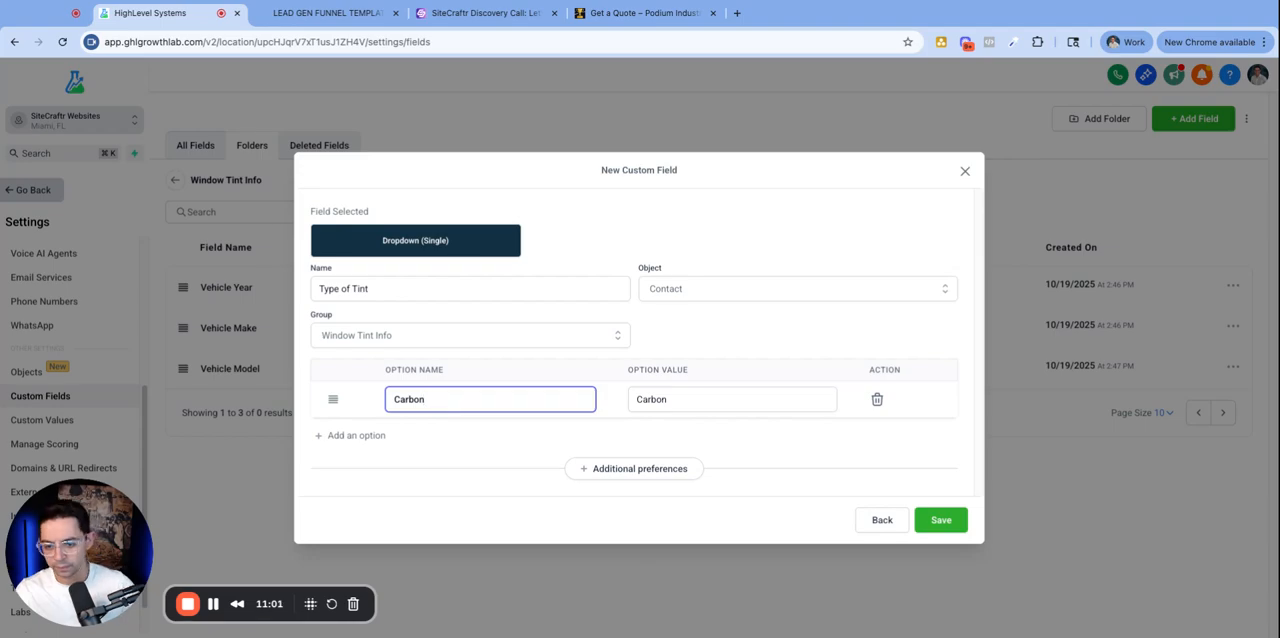
left_click(350, 436)
left_click(702, 9)
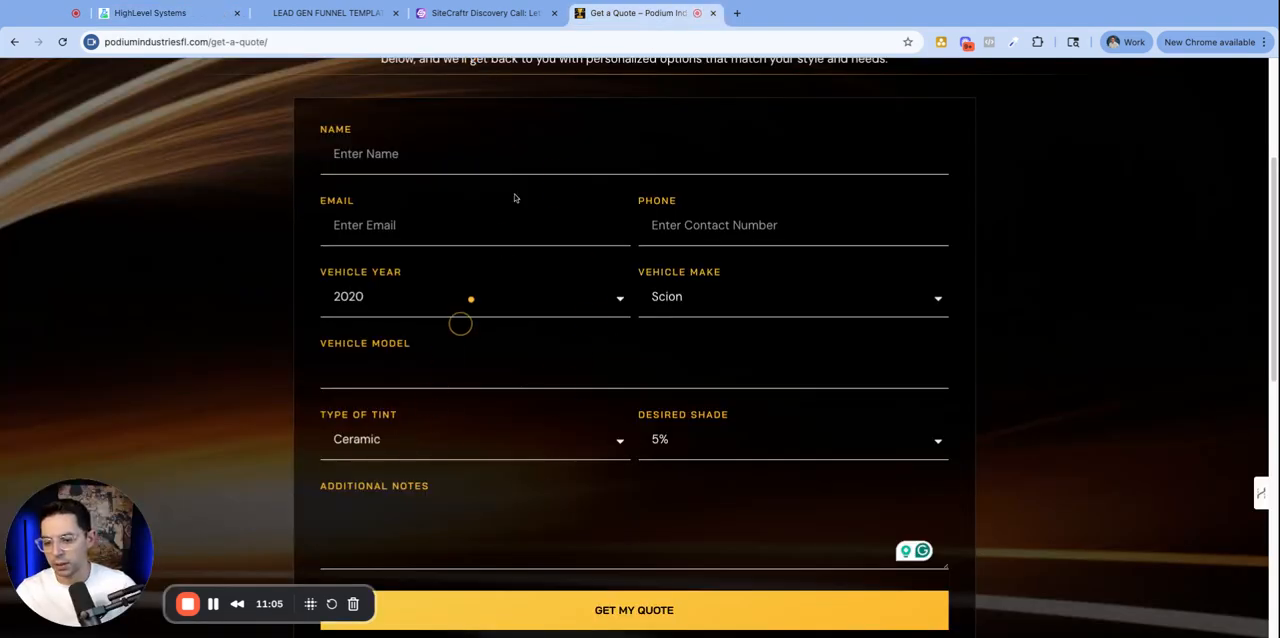
left_click(150, 13)
left_click(432, 412)
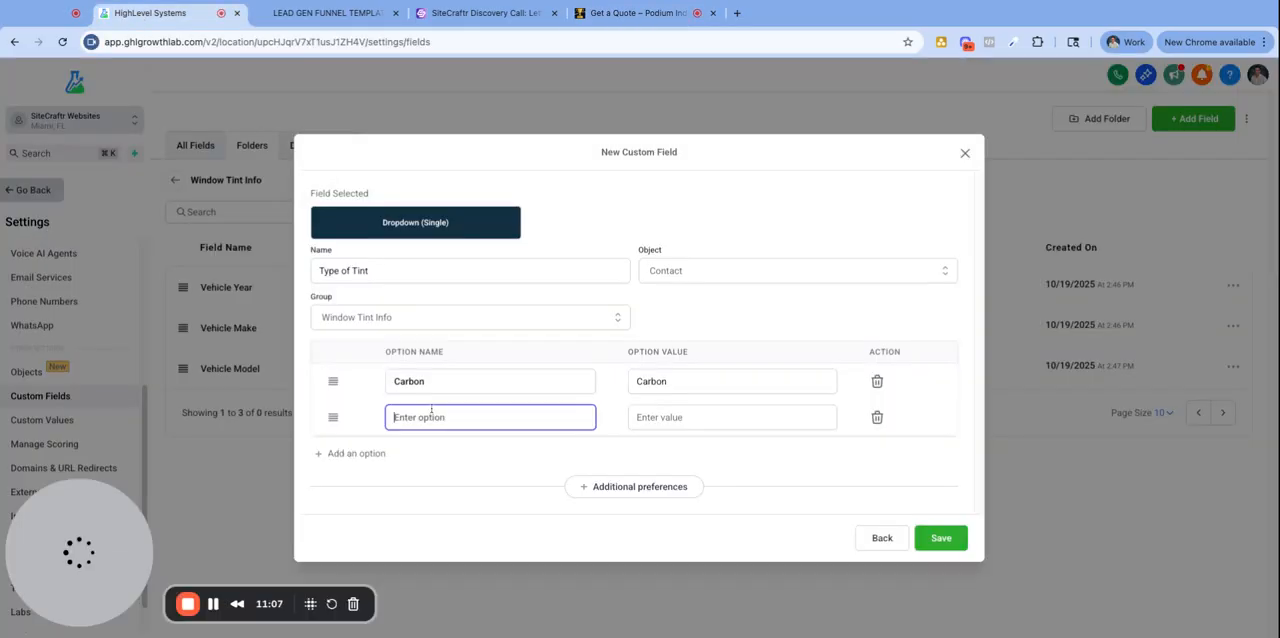
type("Cerami")
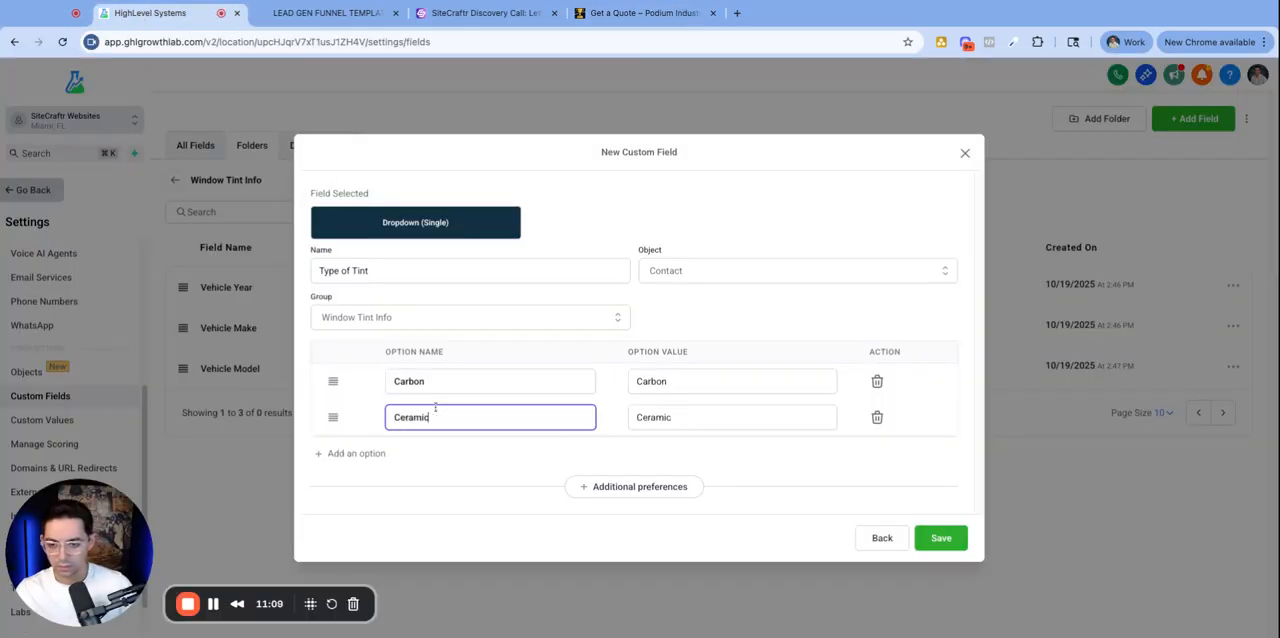
type("c")
- Save the Type of Tint dropdown field
left_click(640, 13)
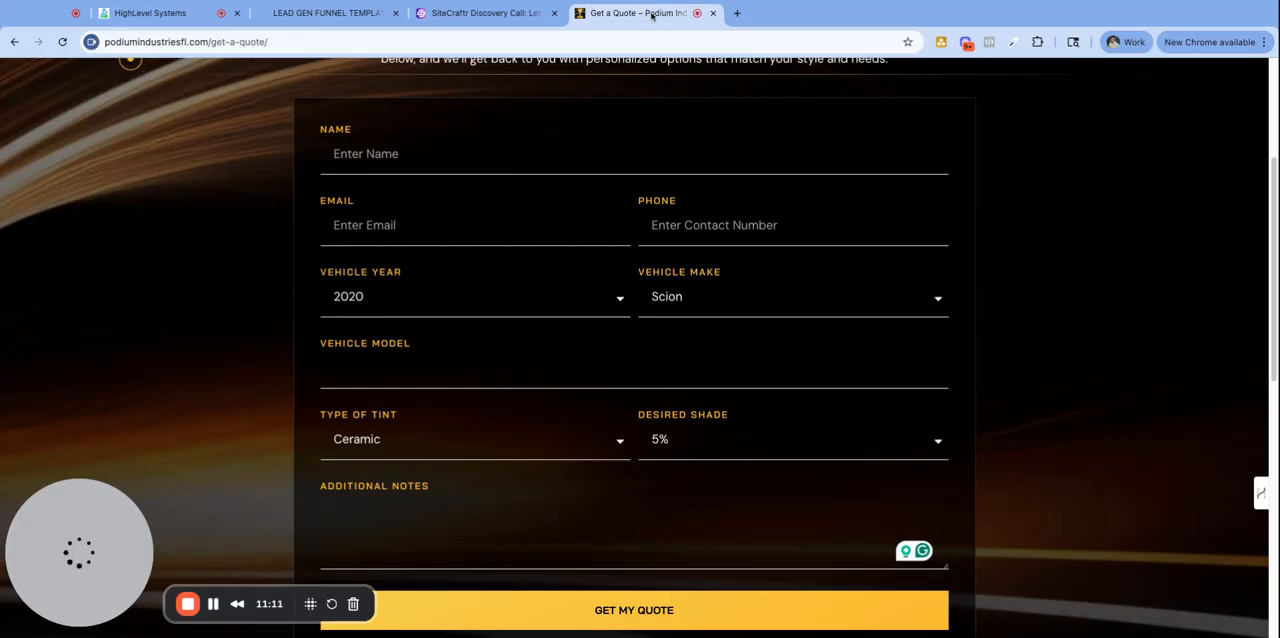
left_click(101, 15)
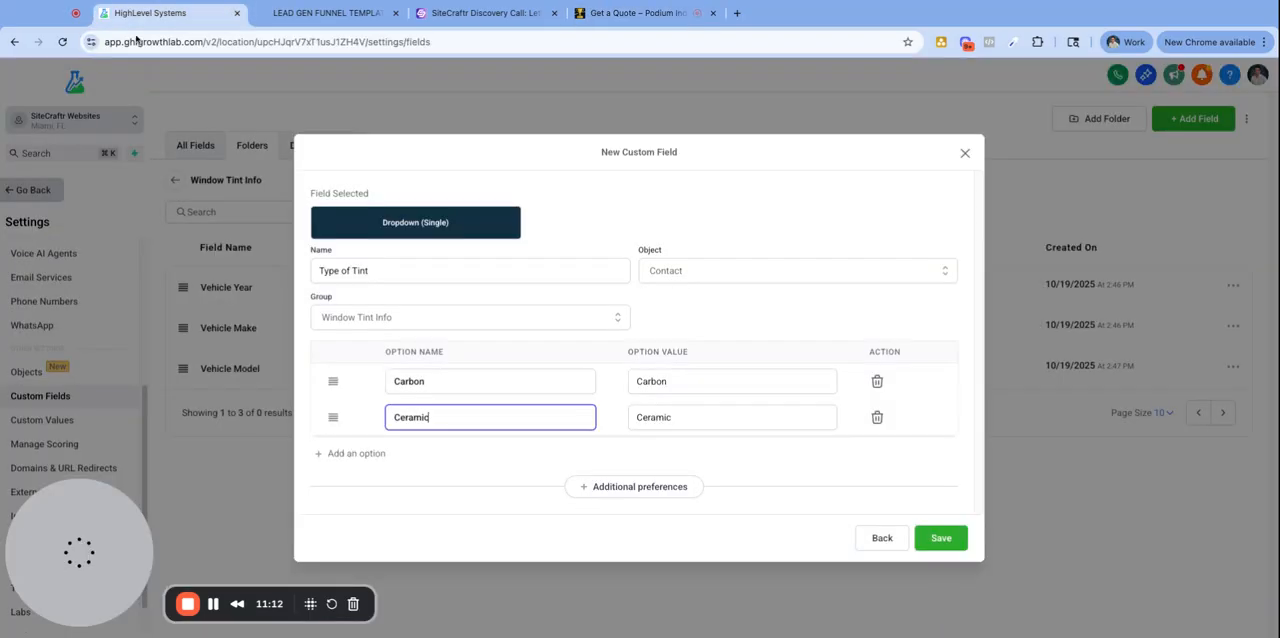
left_click(945, 538)
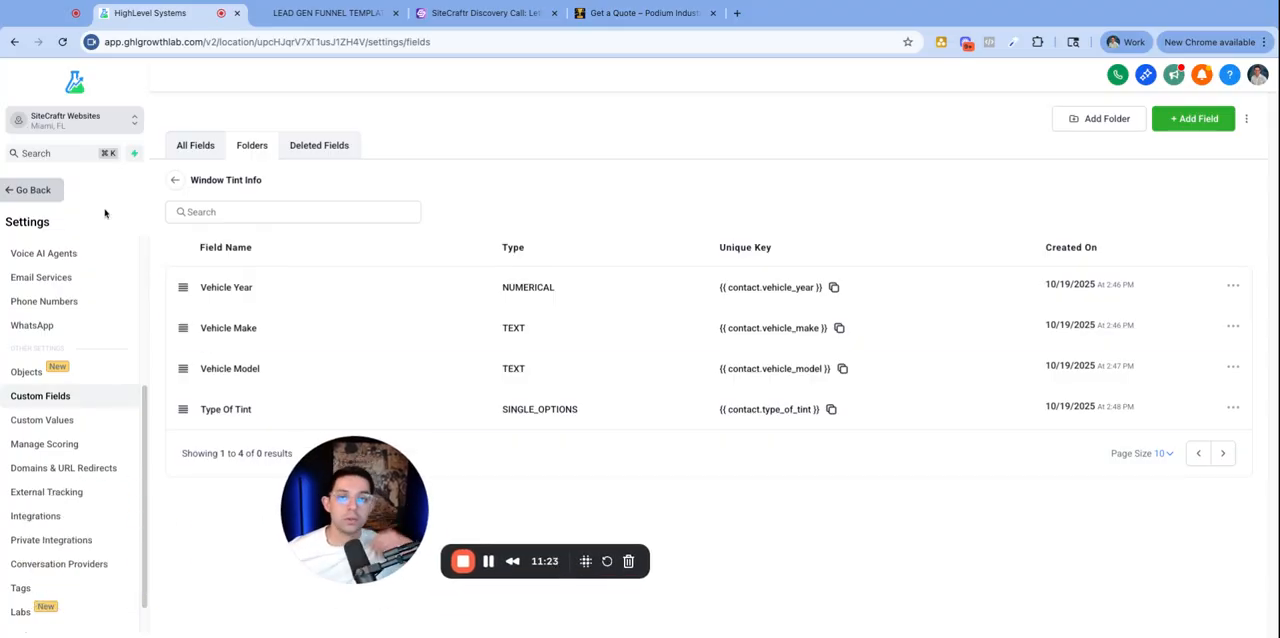
- Review the quote form, the discovery call booking page and the lead generation funnel opt-in form
left_click(582, 12)
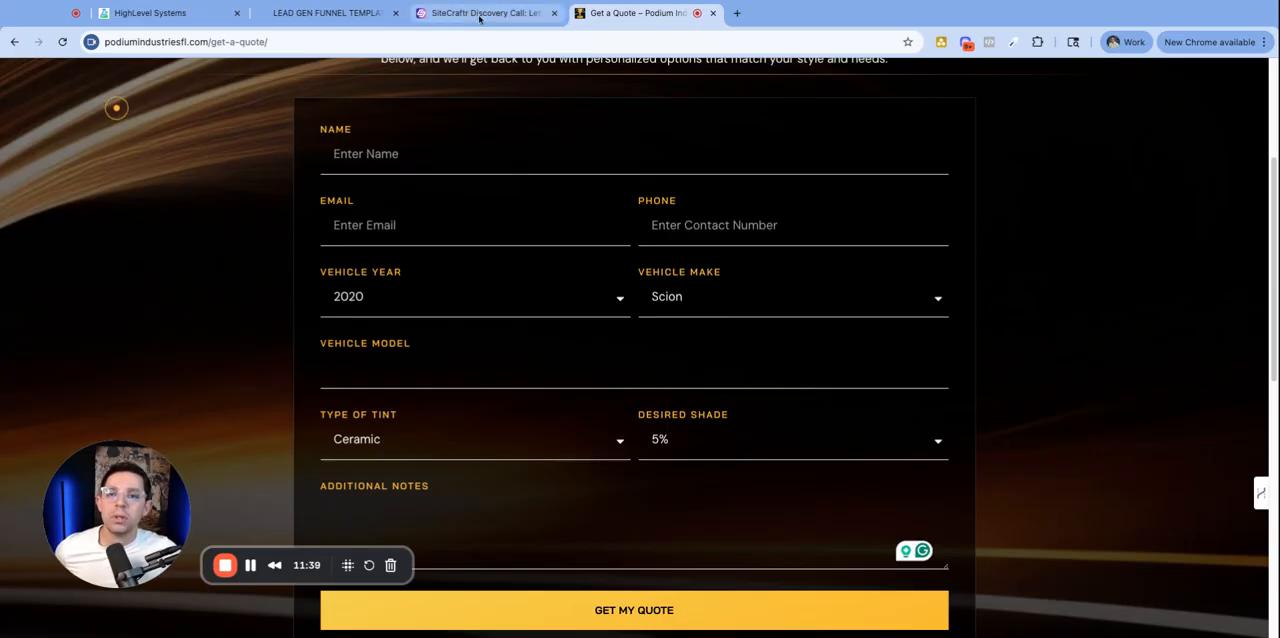
left_click(485, 13)
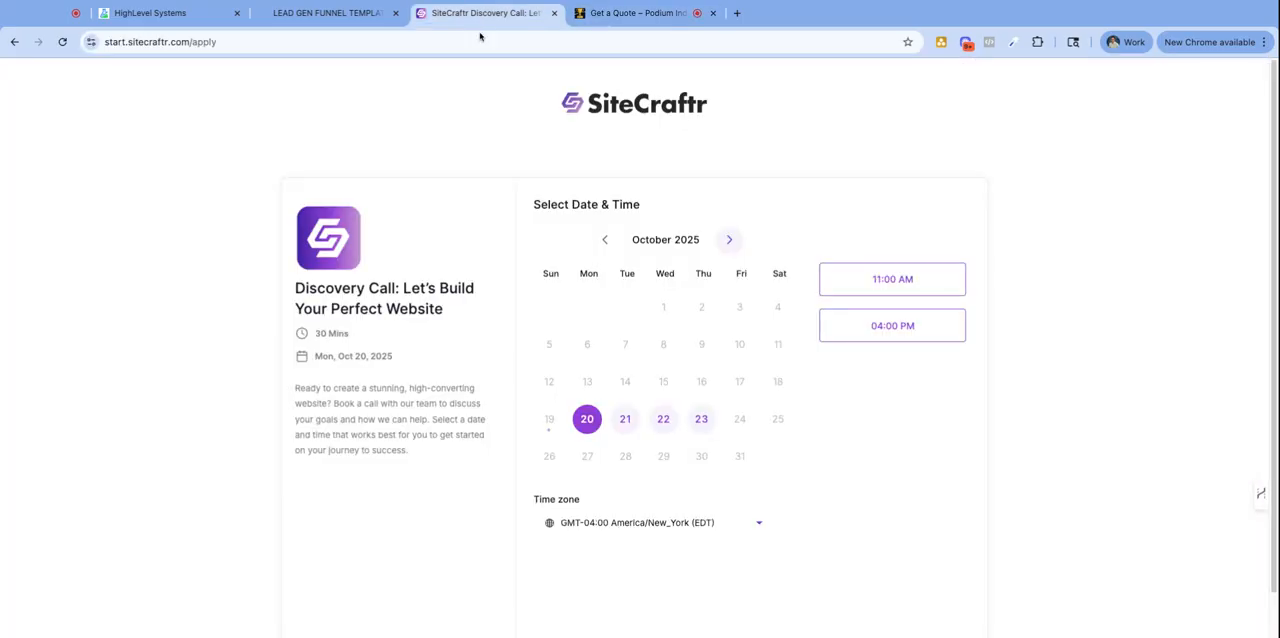
scroll(560, 320, "down", 1)
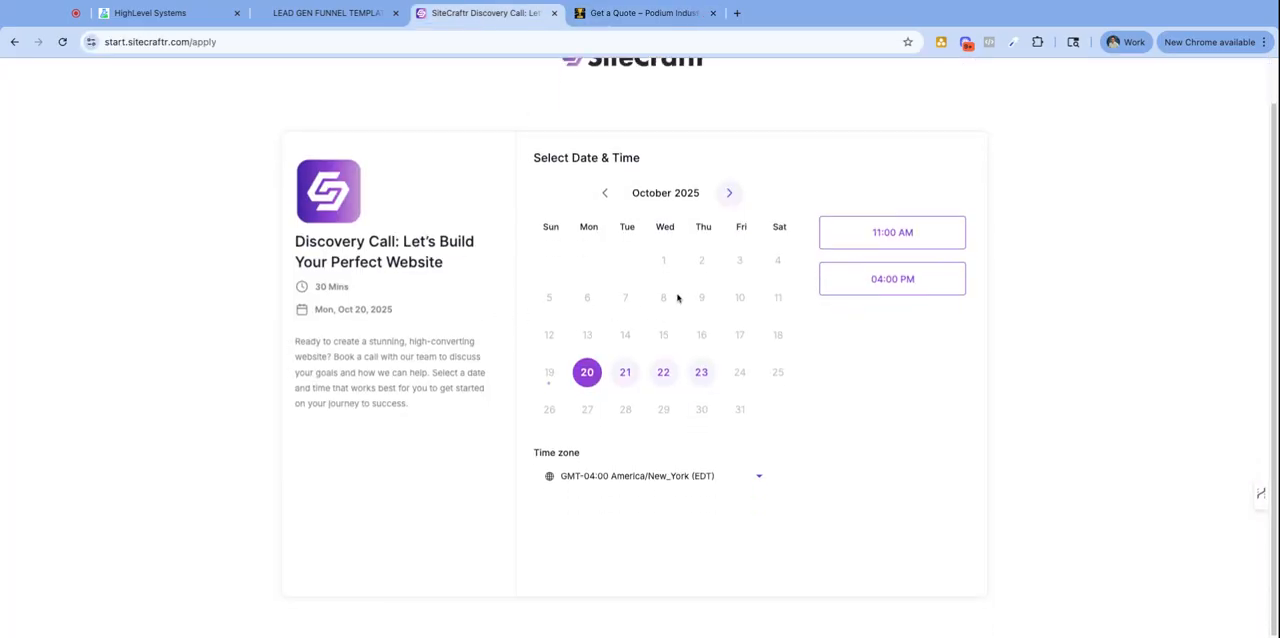
left_click(640, 13)
scroll(831, 343, "down", 1)
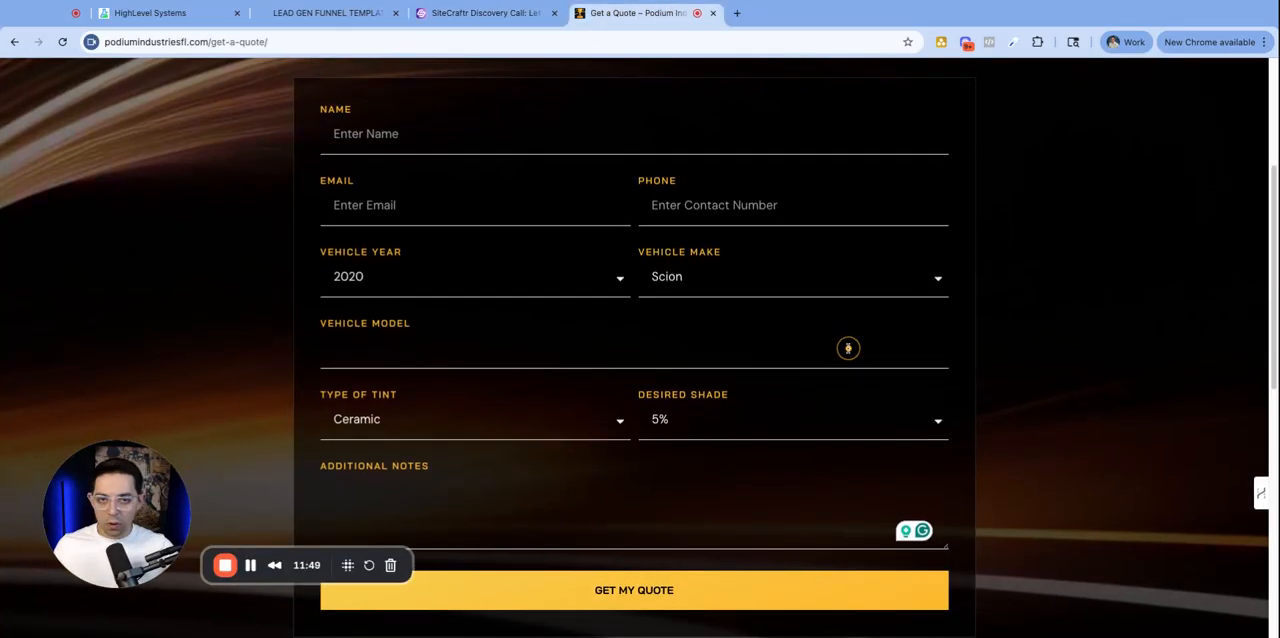
scroll(843, 346, "up", 2)
left_click(341, 10)
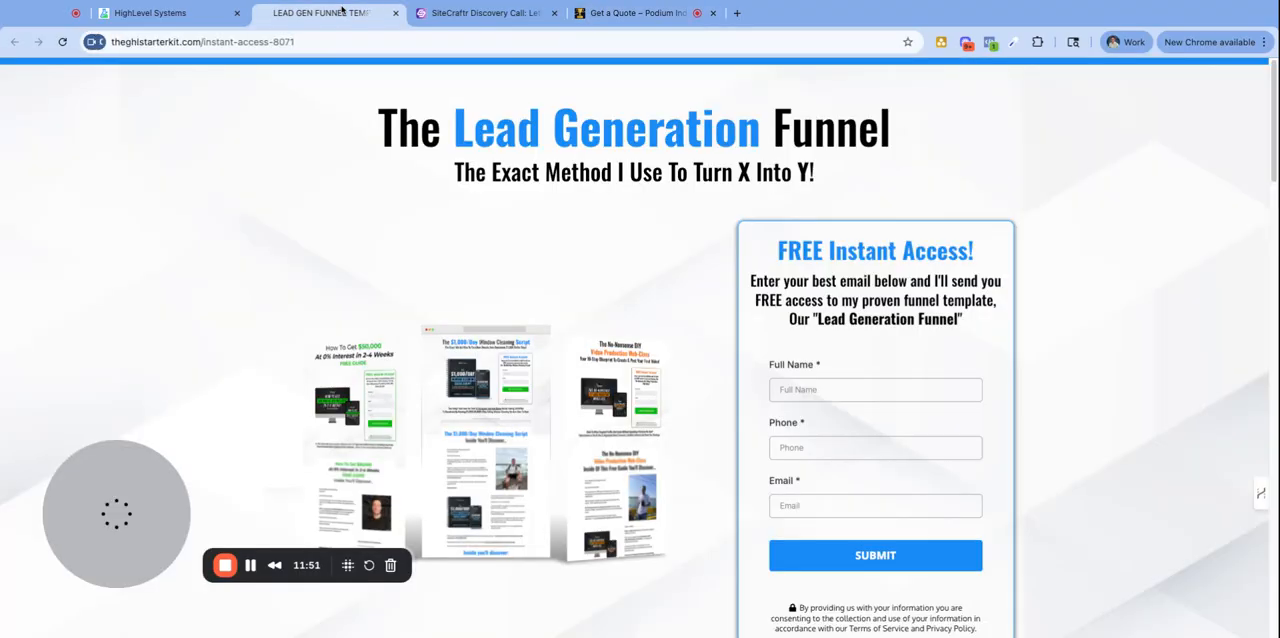
scroll(941, 383, "down", 2)
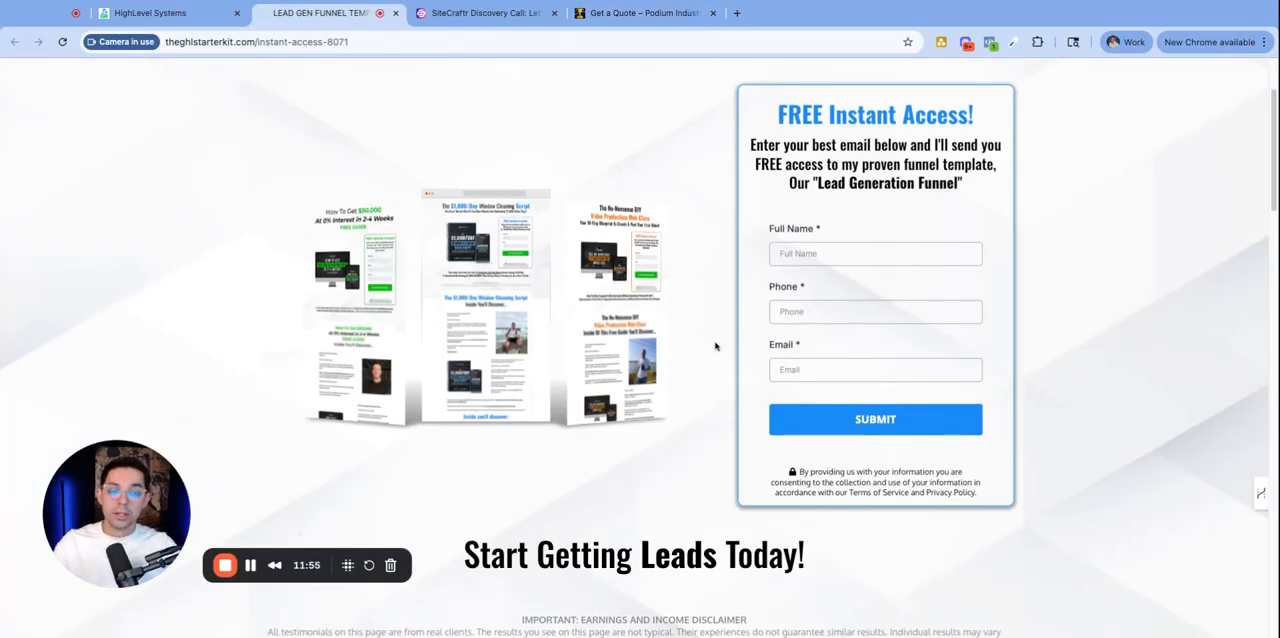
left_click_drag(816, 358, 778, 364)
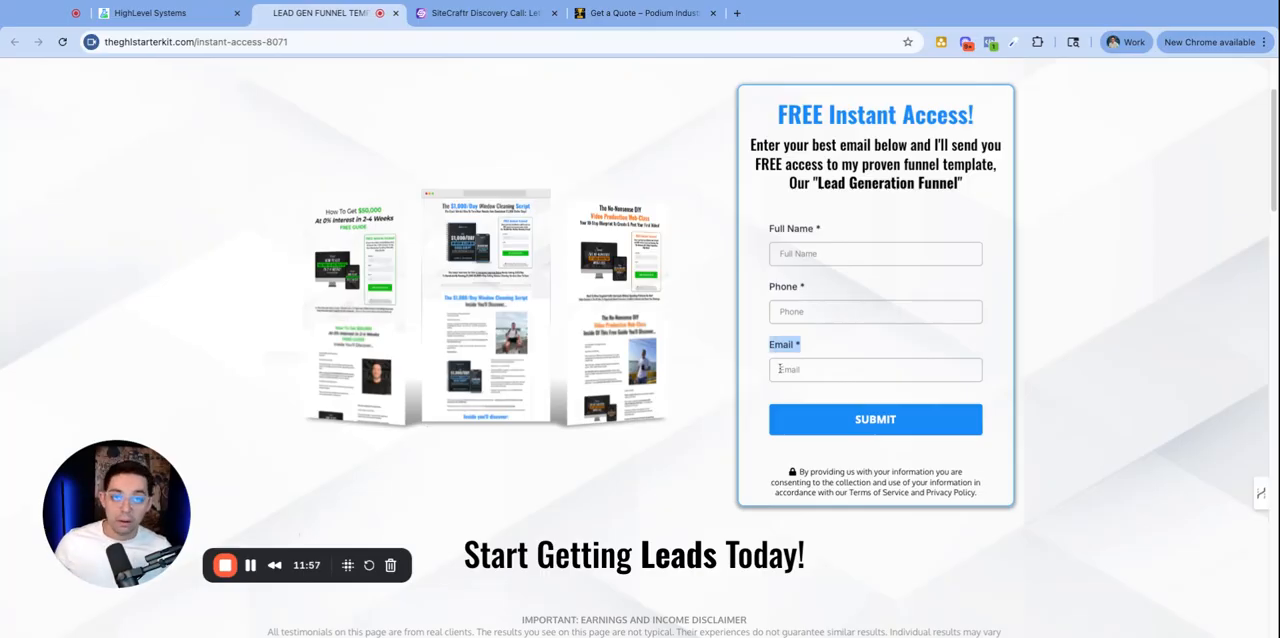
left_click(538, 15)
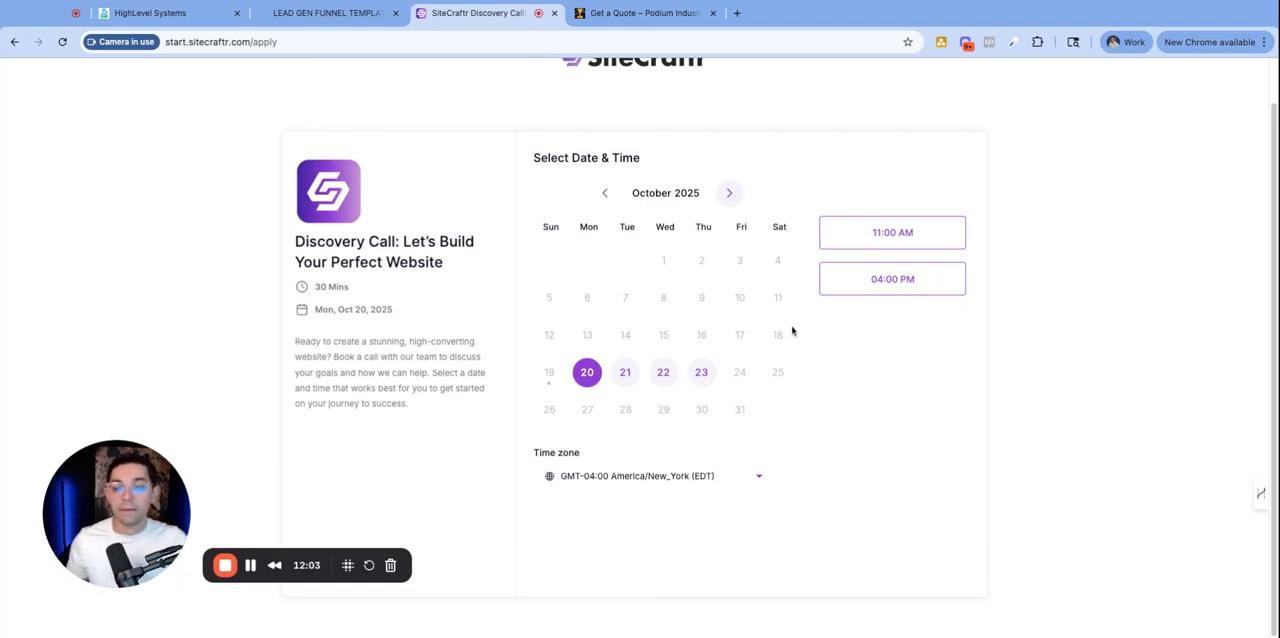
scroll(792, 345, "up", 2)
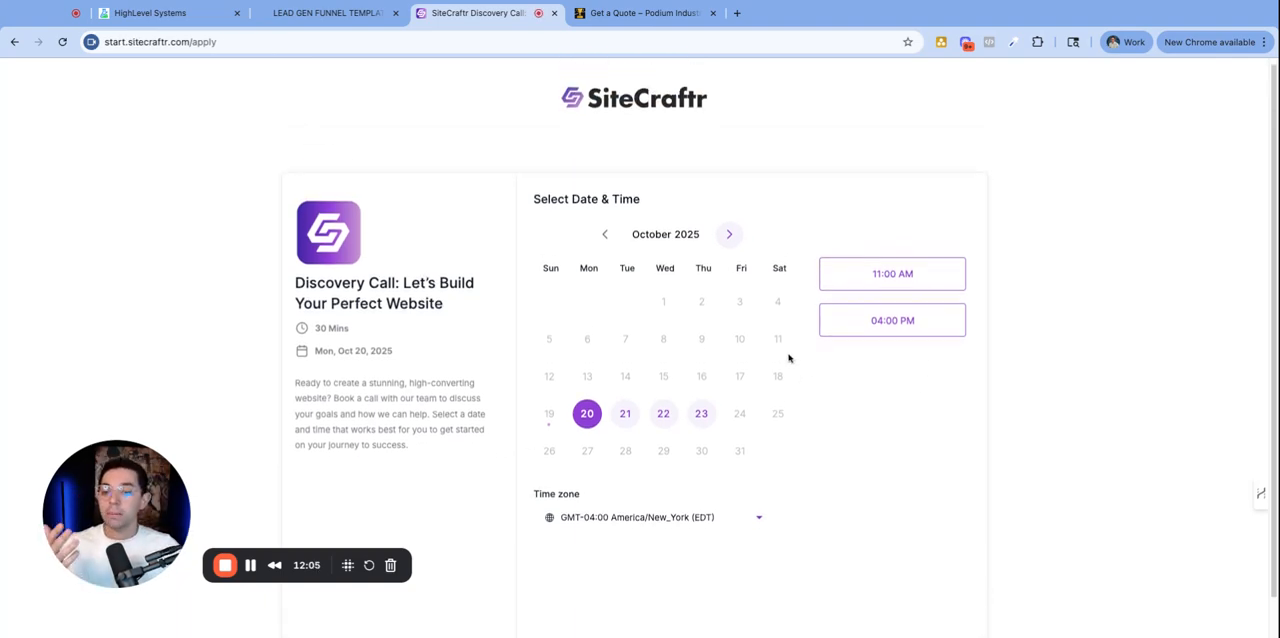
scroll(788, 358, "down", 2)
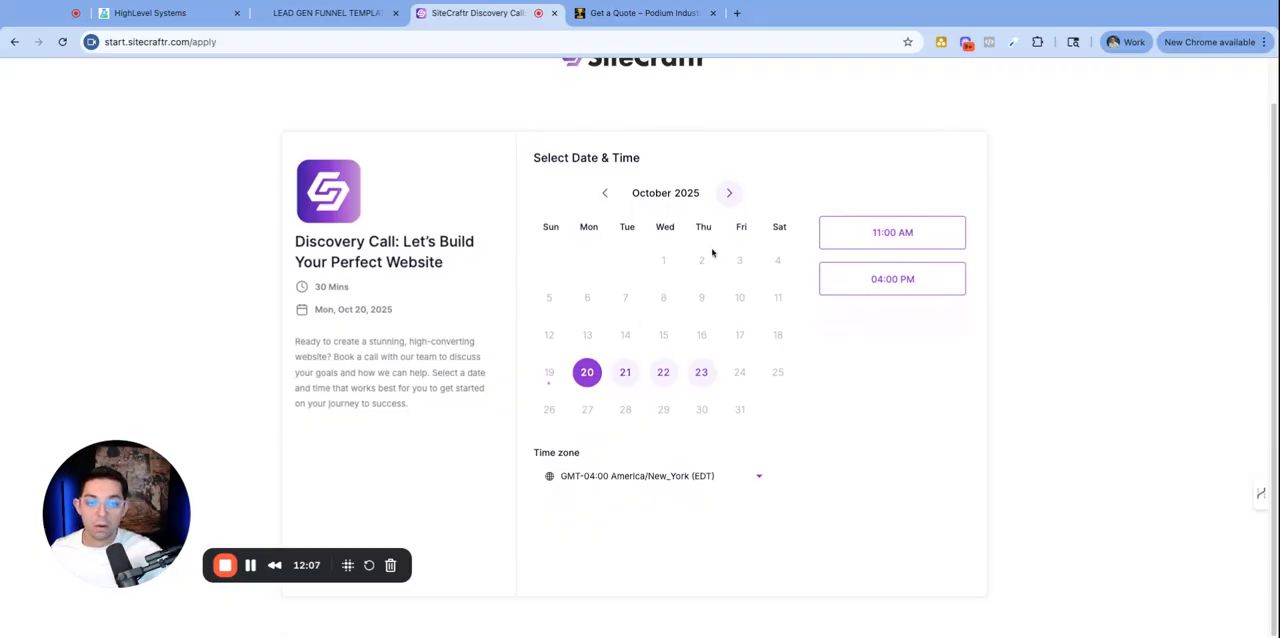
- Select the 11:00 AM slot on Oct 20 in the discovery call booking page to view its form
left_click(834, 238)
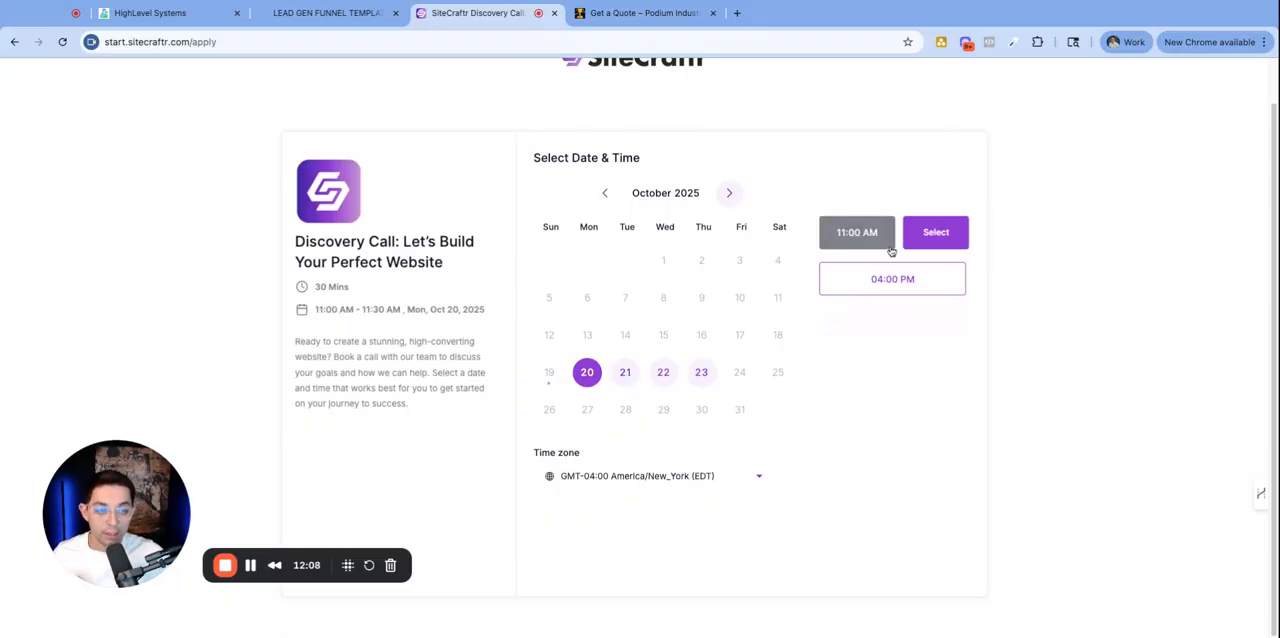
left_click(938, 230)
scroll(684, 364, "down", 1)
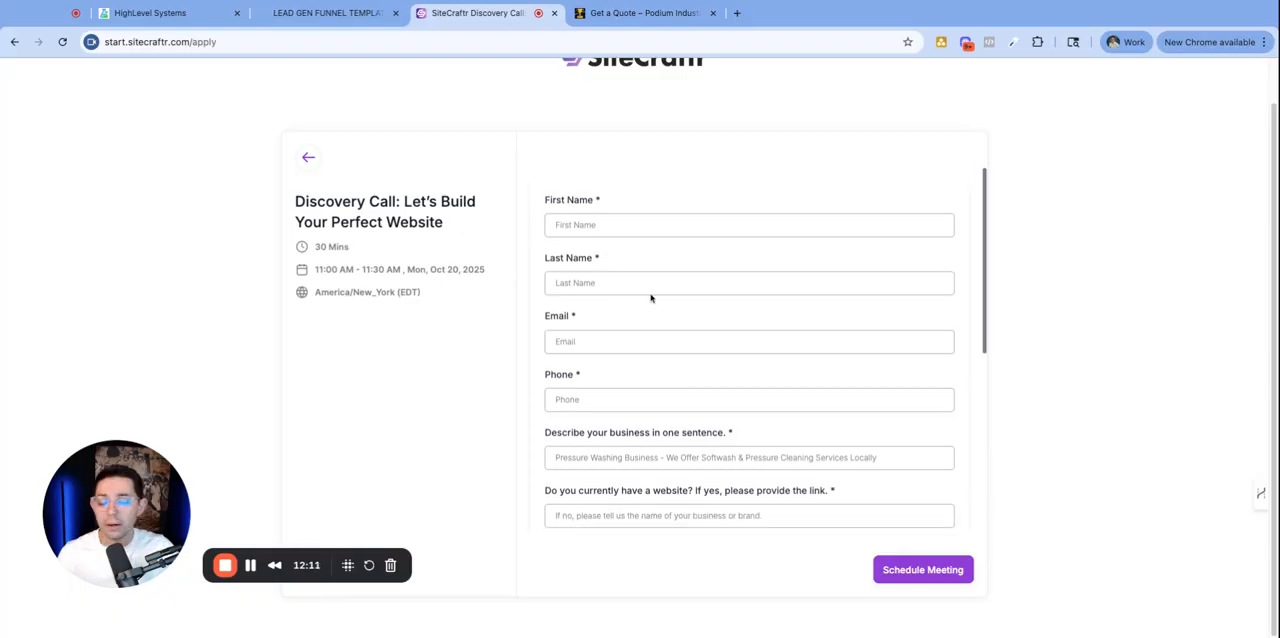
- Read through the discovery call booking form's questions, scrolling down the form
left_click_drag(541, 202, 580, 201)
left_click_drag(573, 261, 588, 260)
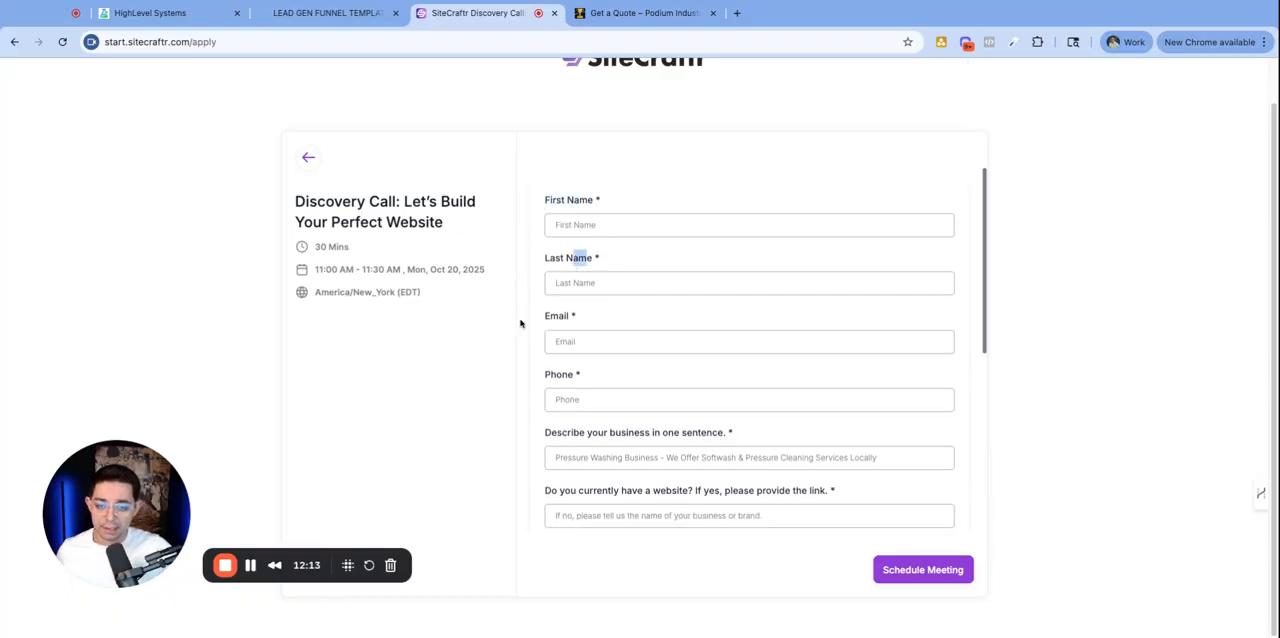
left_click_drag(521, 320, 564, 318)
left_click(565, 383)
scroll(692, 290, "down", 7)
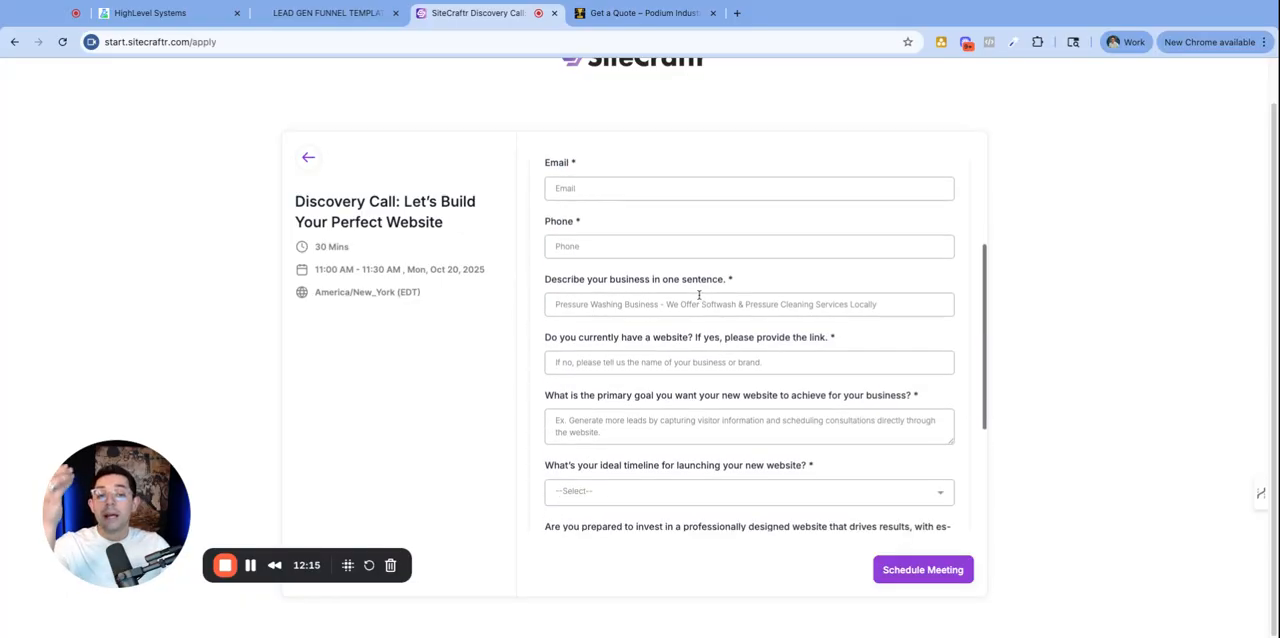
scroll(697, 294, "down", 2)
left_click_drag(712, 246, 551, 256)
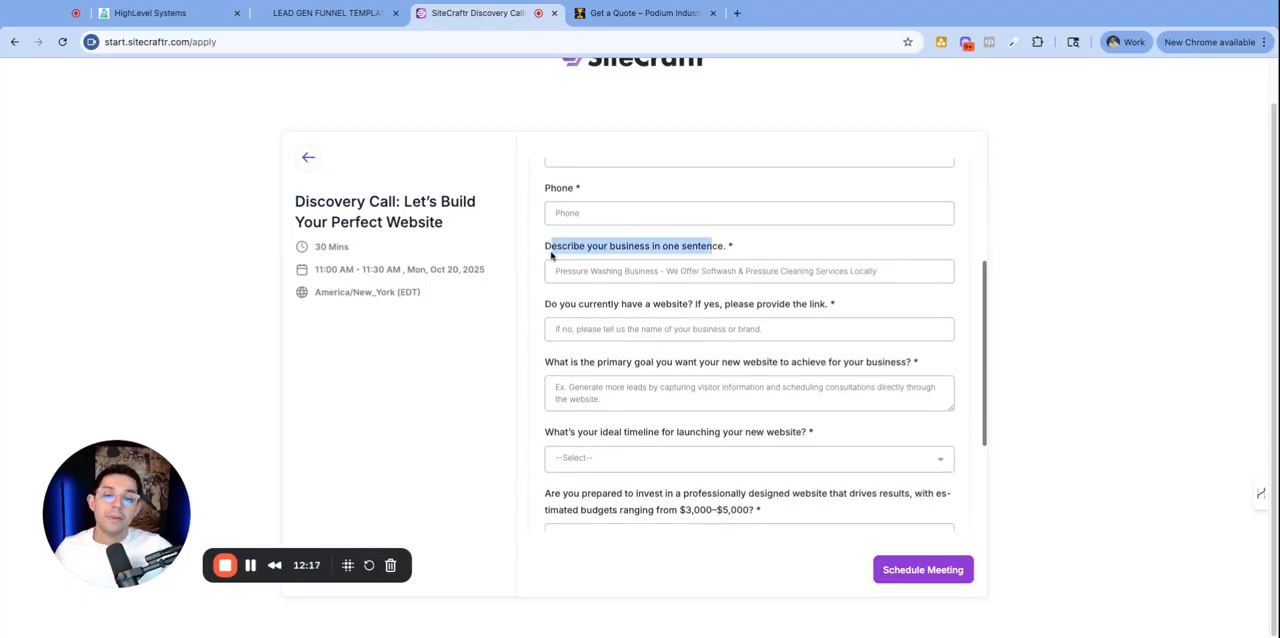
left_click(569, 307)
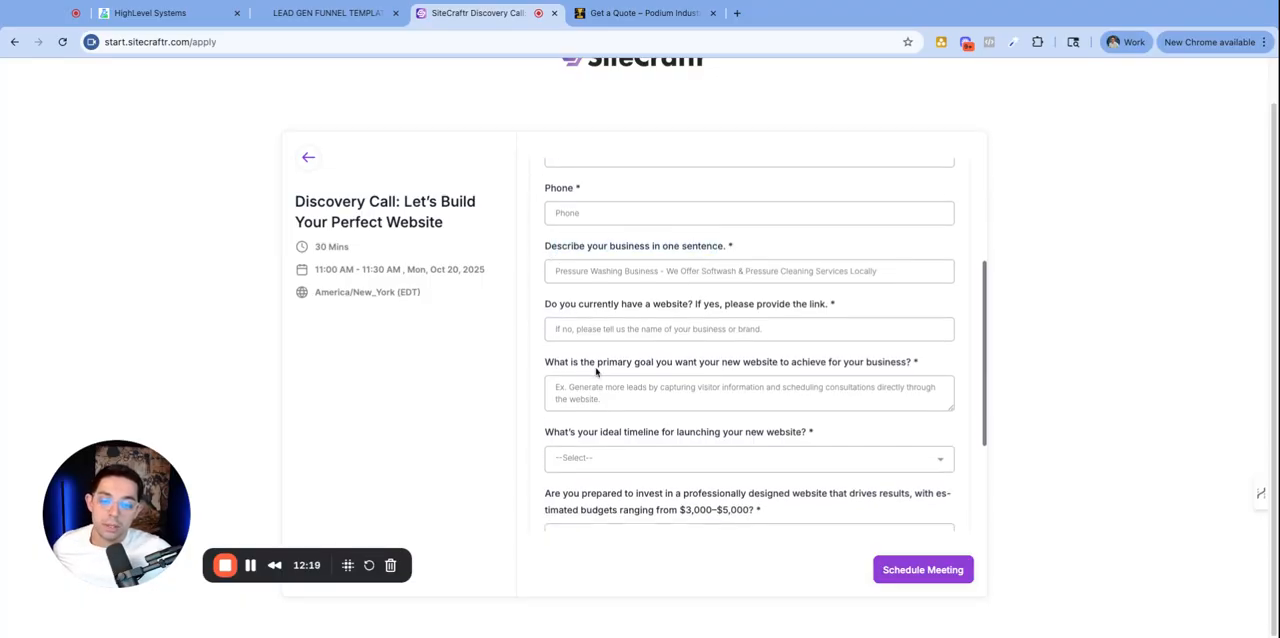
left_click_drag(571, 360, 715, 360)
left_click(630, 402)
scroll(623, 283, "down", 5)
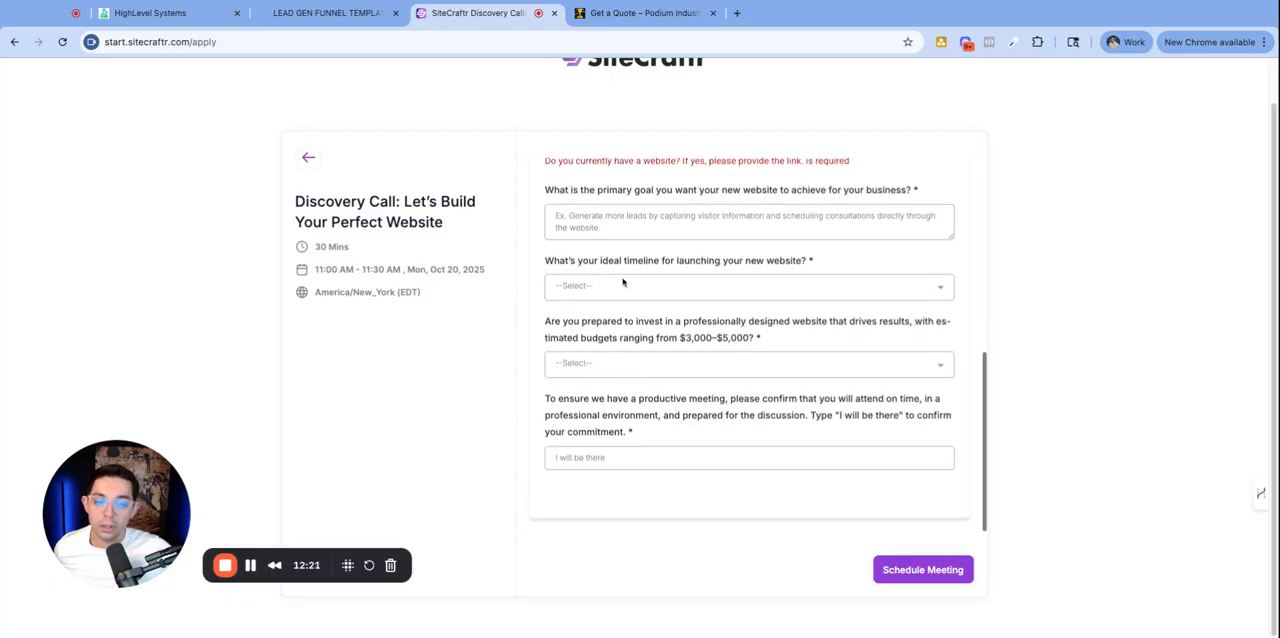
- Answer the timeline dropdown with 1-3 Months and the investment dropdown with No, I'm not ready to invest at this time
left_click(598, 287)
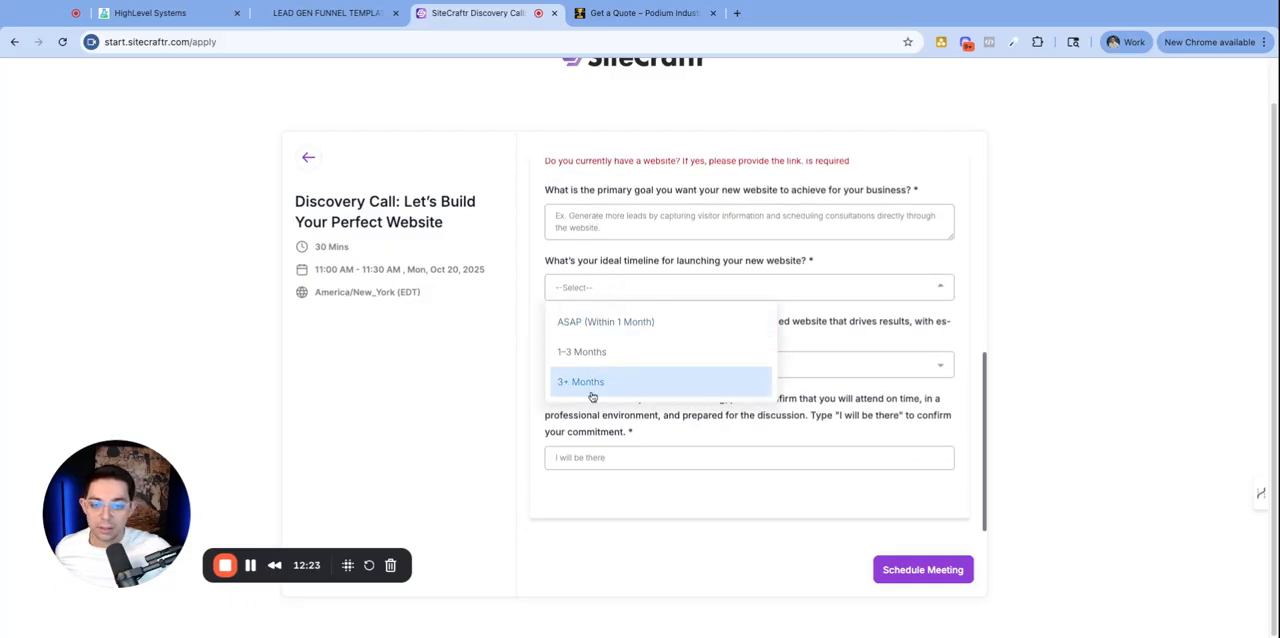
left_click(586, 346)
left_click(660, 371)
left_click(633, 456)
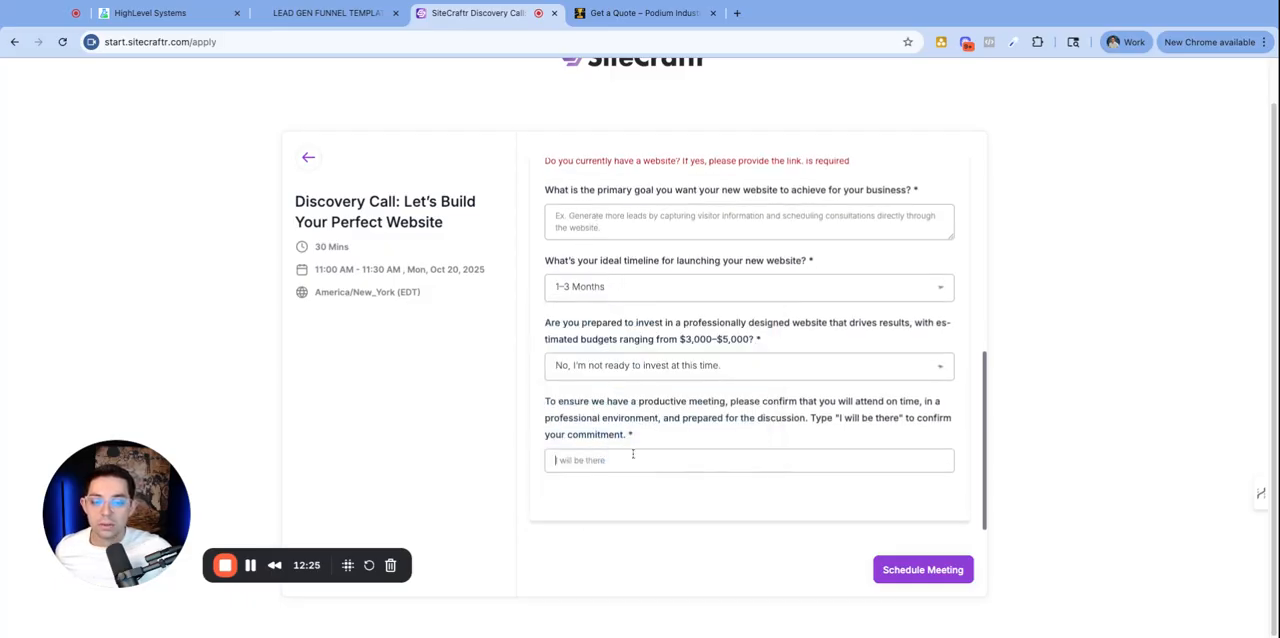
- Fill the confirmation field with I will be there and enter test text in the goal, website and business description fields
type("I wi")
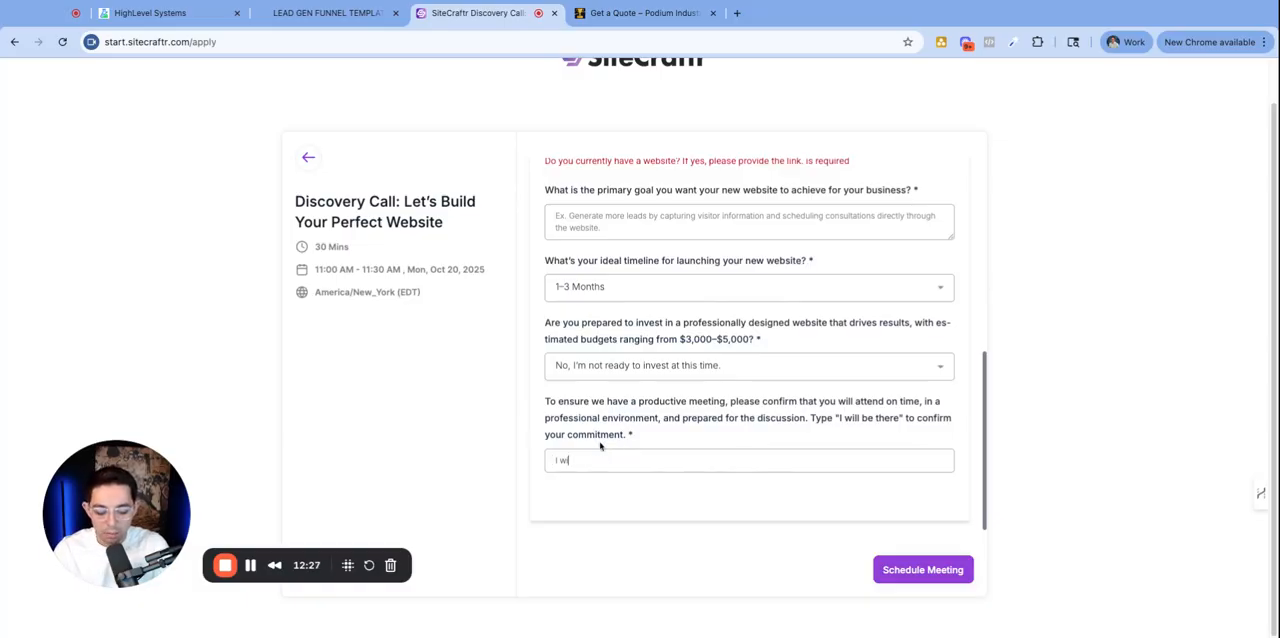
type("ll be there")
scroll(609, 263, "up", 3)
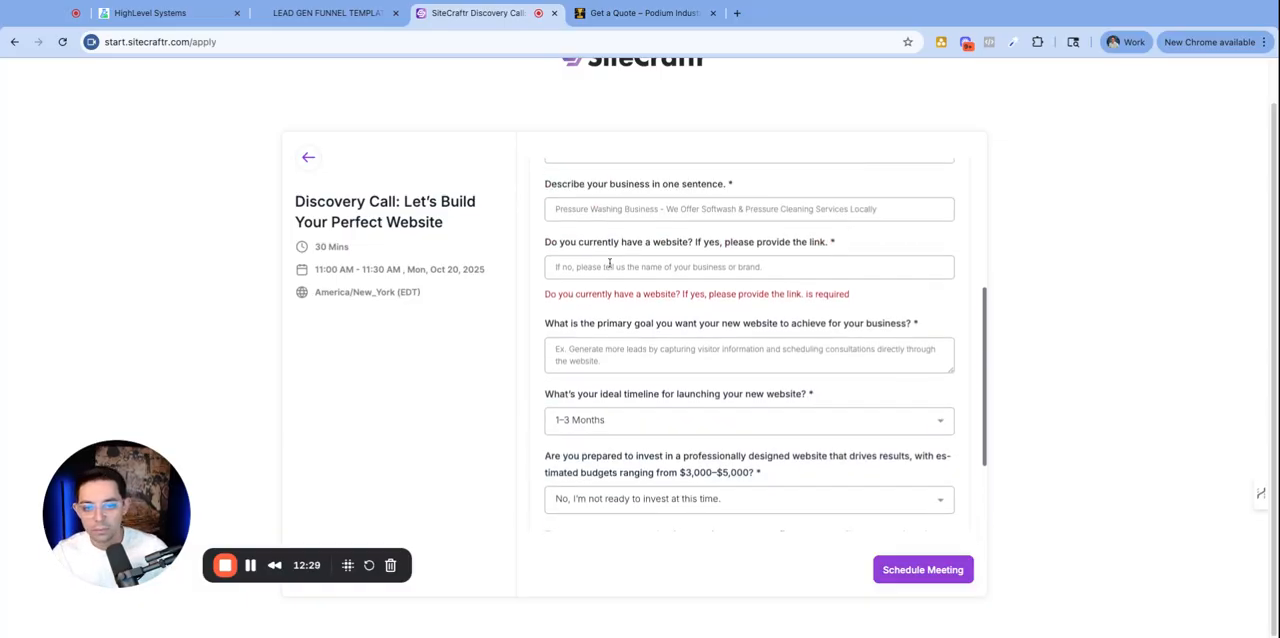
type("sqsqssqsqsqsqsq")
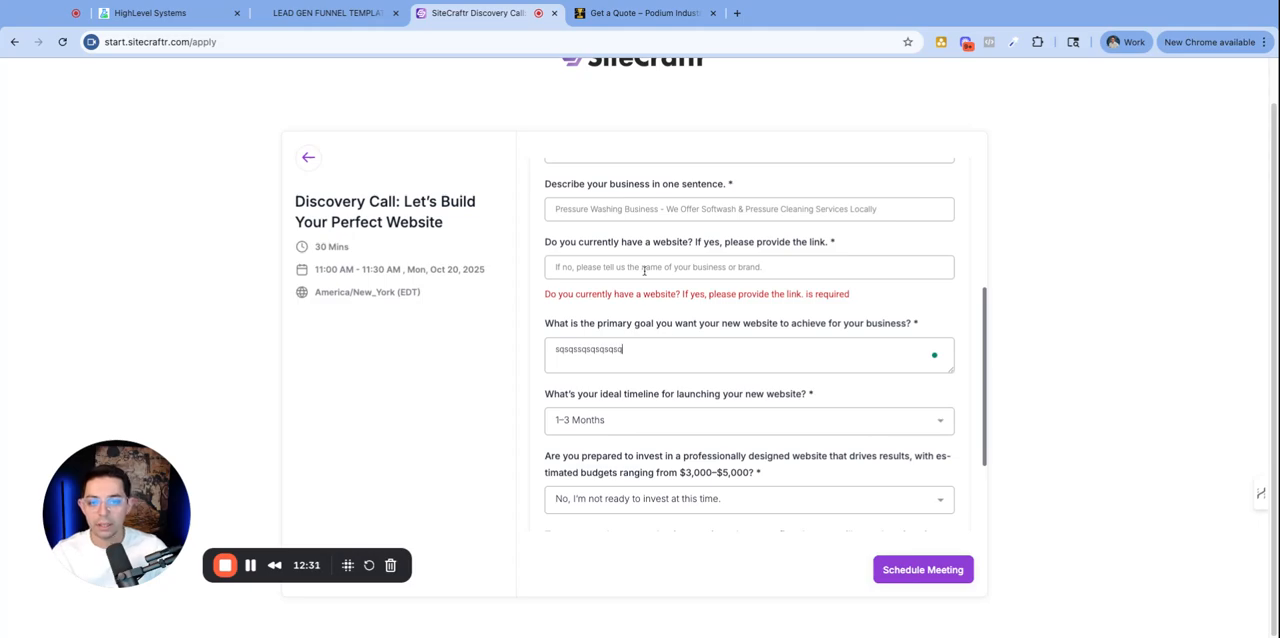
left_click(641, 267)
type("sqqssqs")
left_click(628, 209)
type("qsqsqs")
scroll(647, 267, "up", 3)
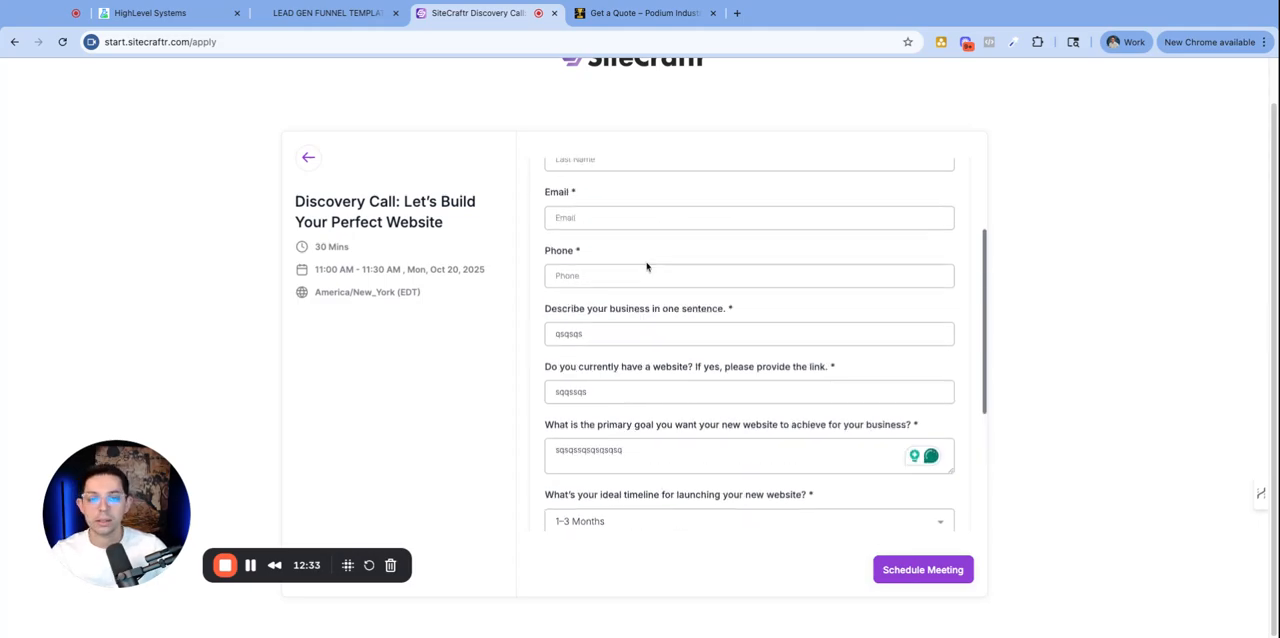
scroll(640, 310, "down", 5)
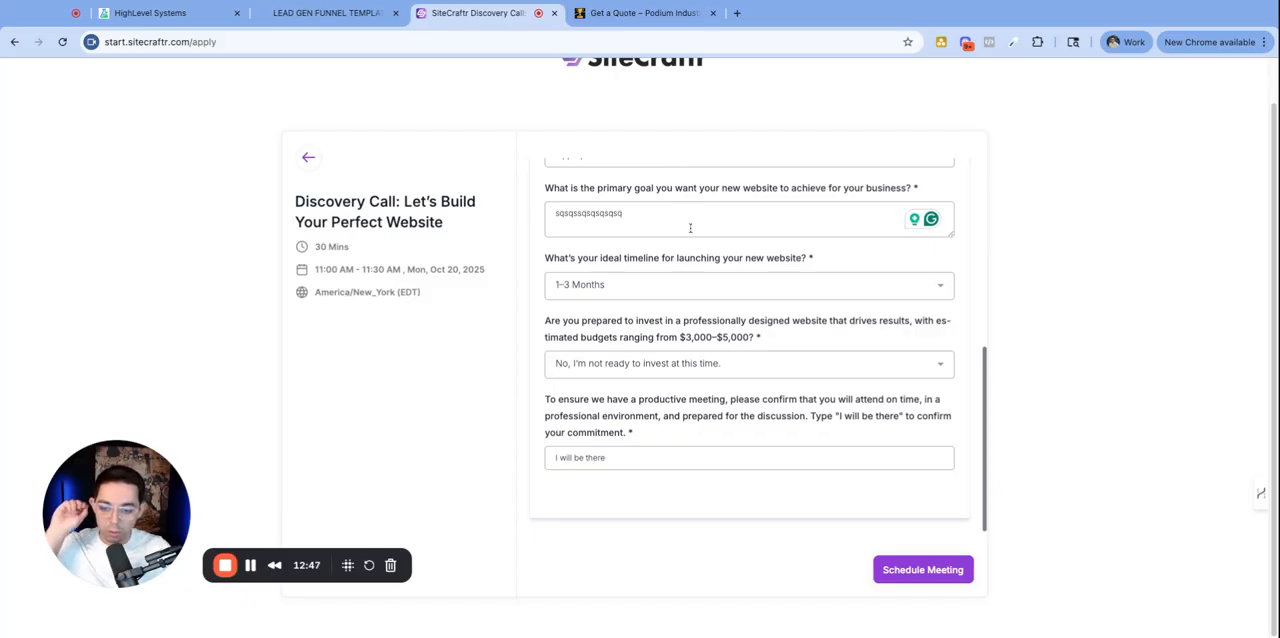
scroll(690, 228, "up", 10)
scroll(656, 240, "down", 10)
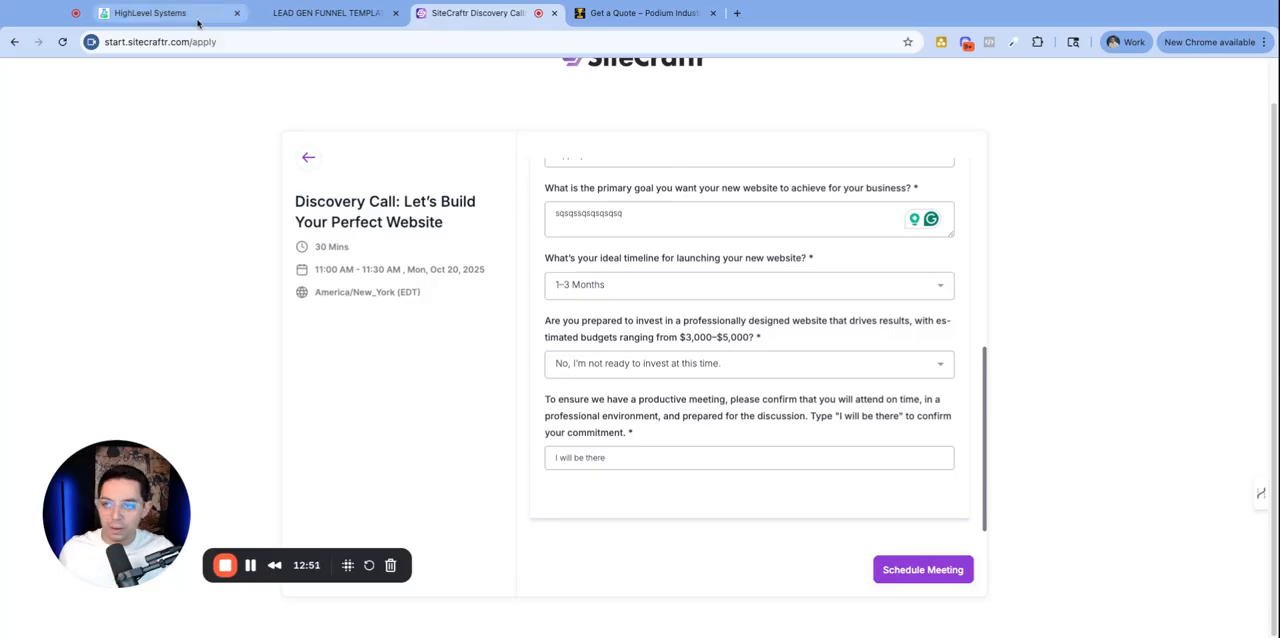
- Switch to HighLevel and browse the custom field folders, opening the QQs folder and the all-fields list
left_click(150, 13)
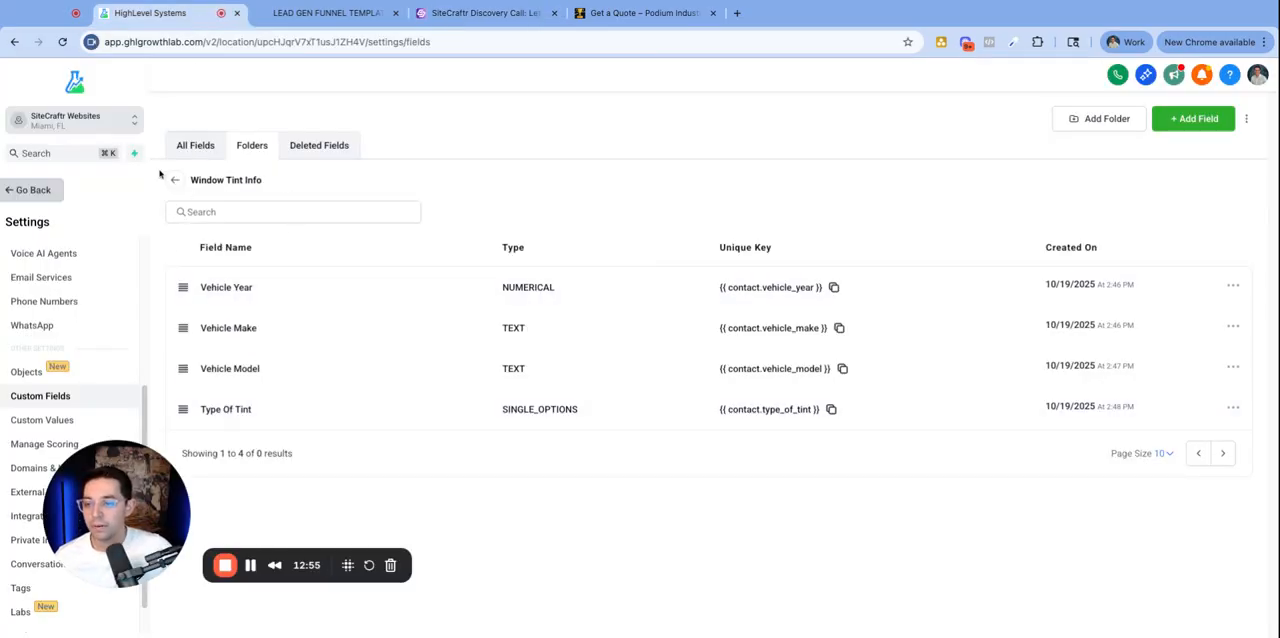
left_click(174, 180)
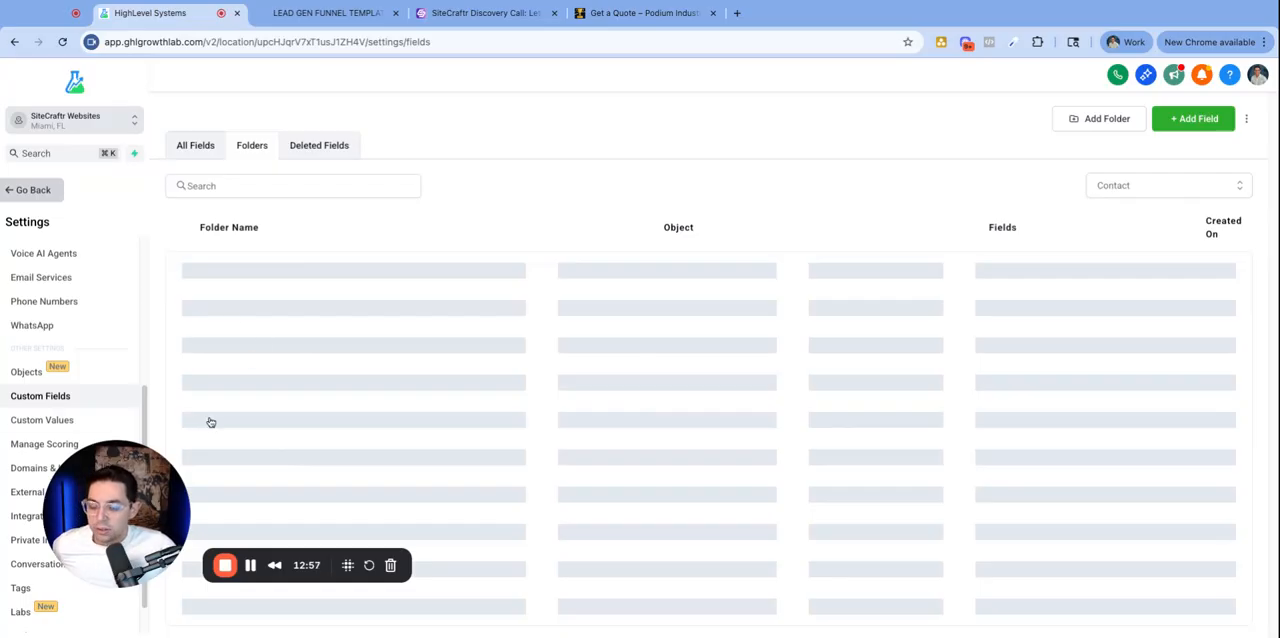
left_click_drag(155, 489, 118, 522)
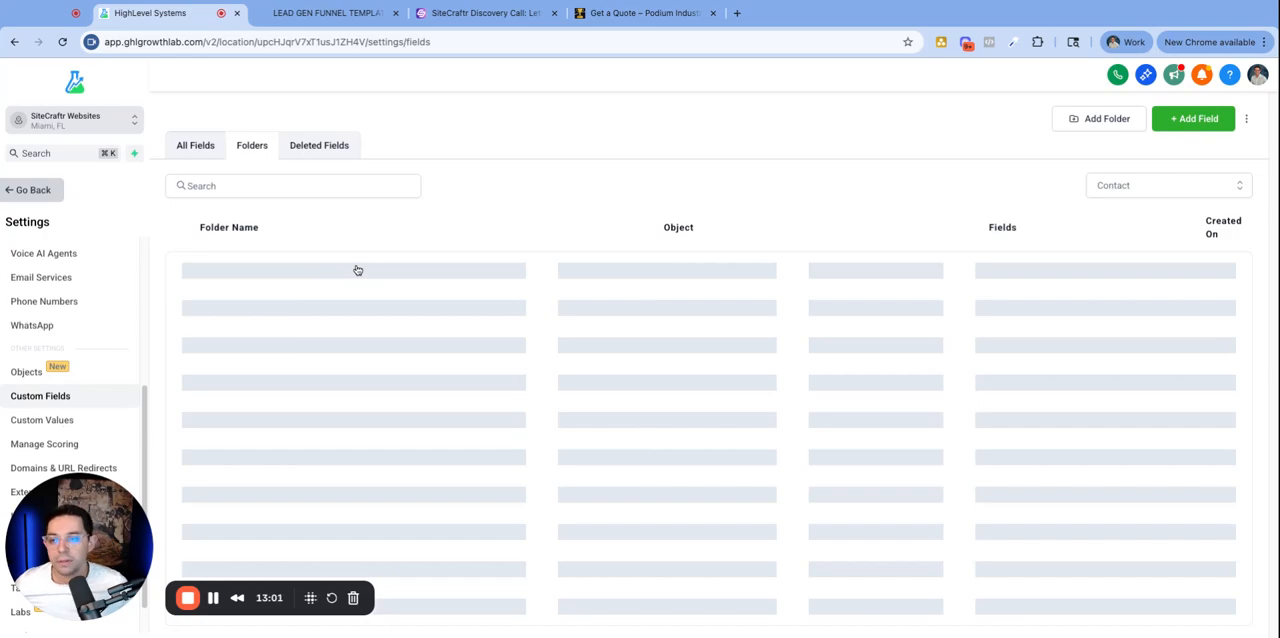
left_click(214, 307)
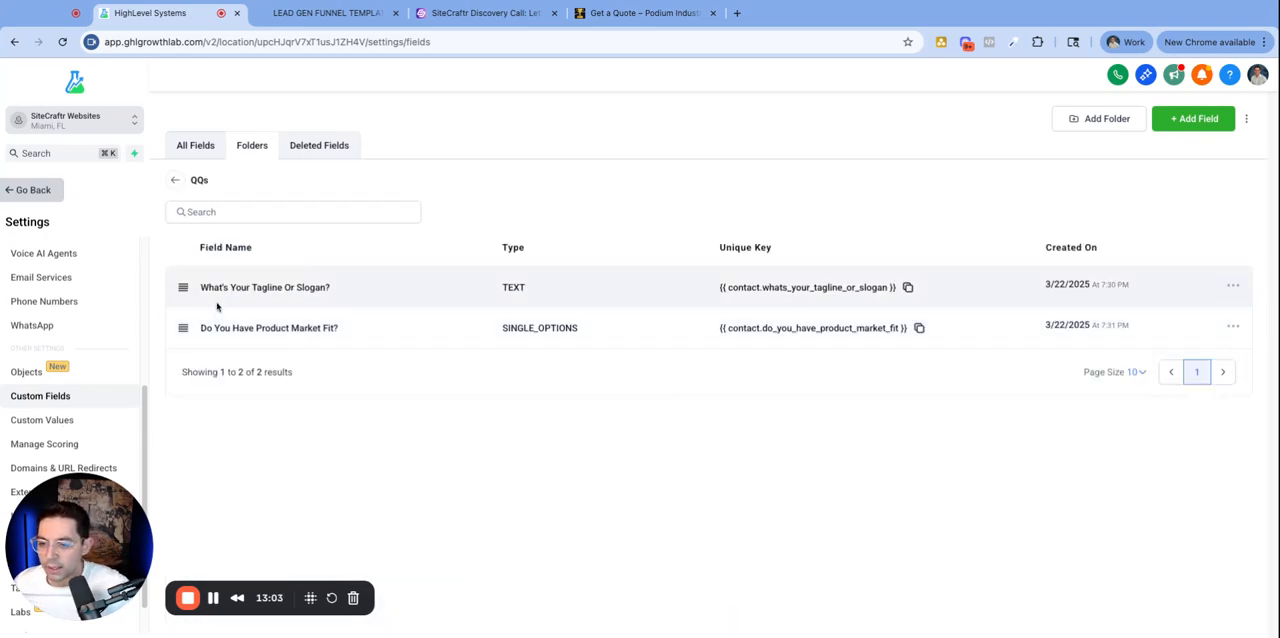
left_click(177, 182)
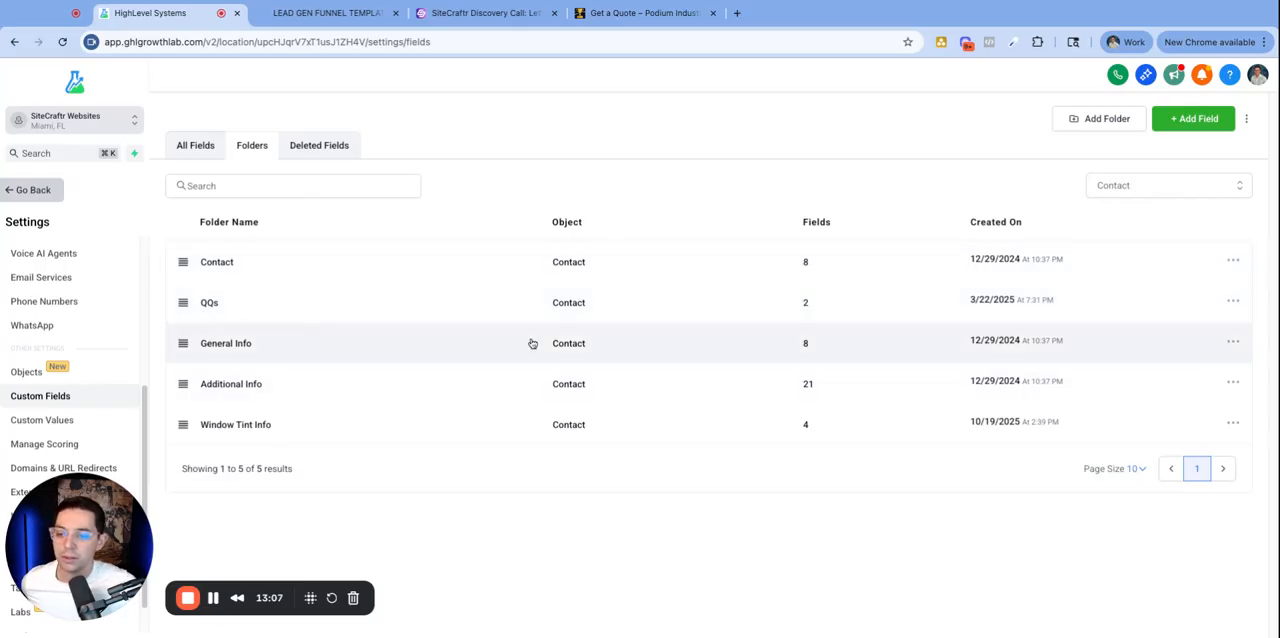
left_click(198, 147)
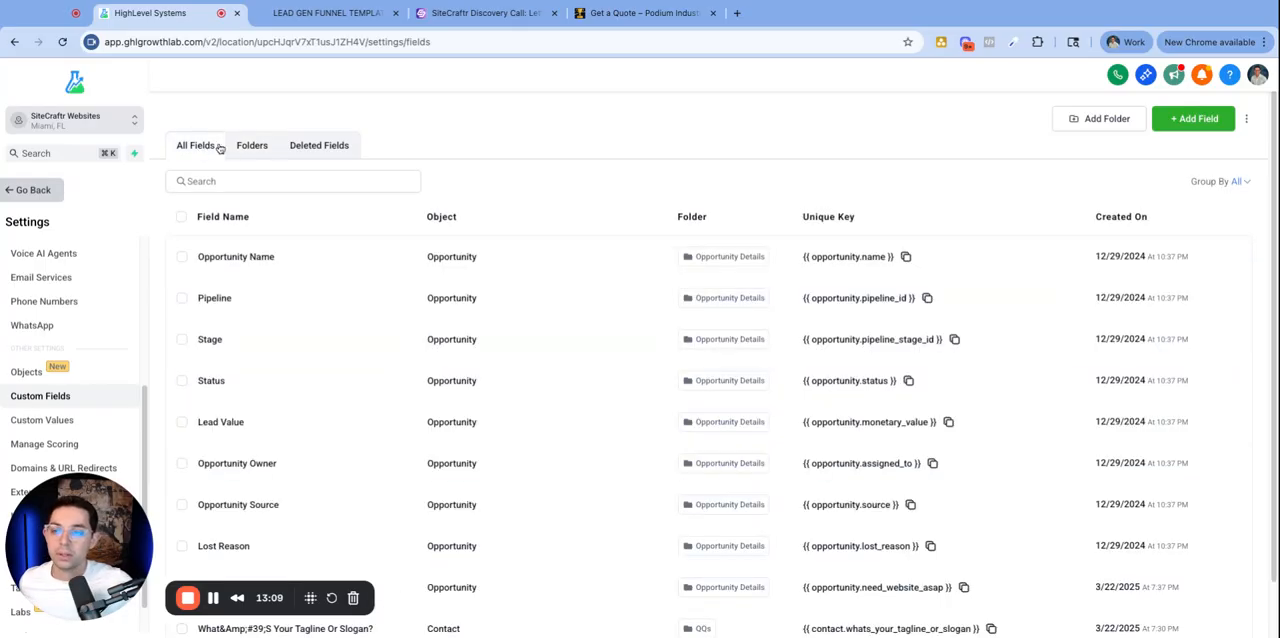
left_click(236, 148)
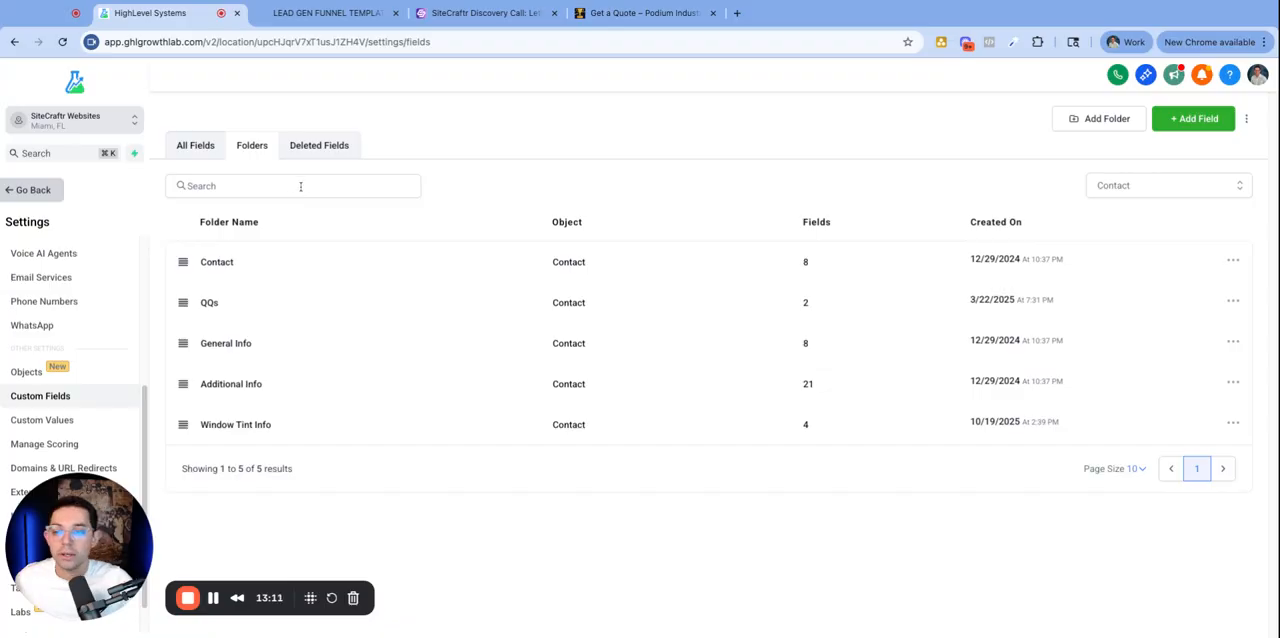
left_click(216, 147)
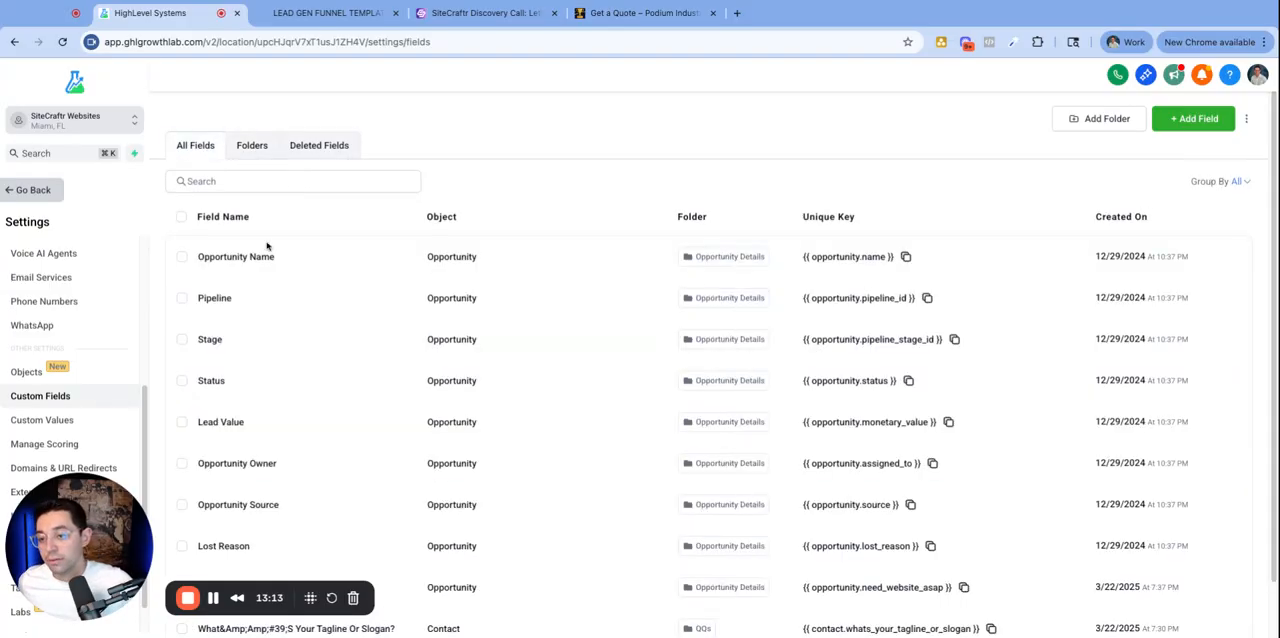
left_click(182, 298)
left_click(182, 302)
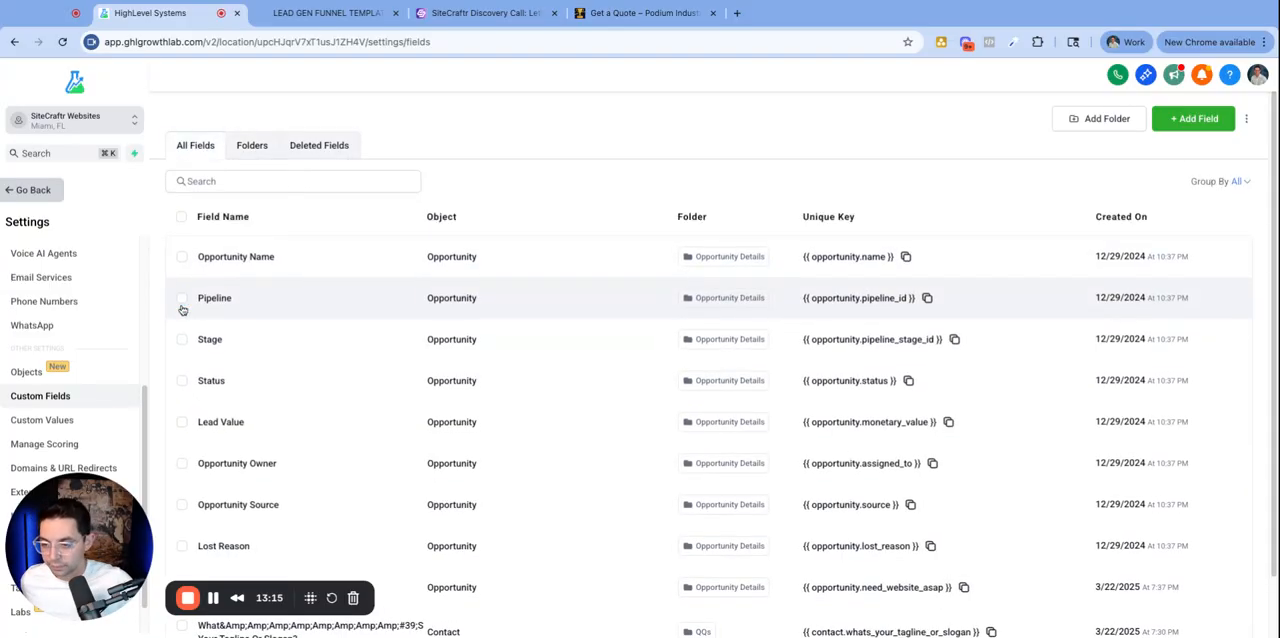
scroll(220, 380, "down", 2)
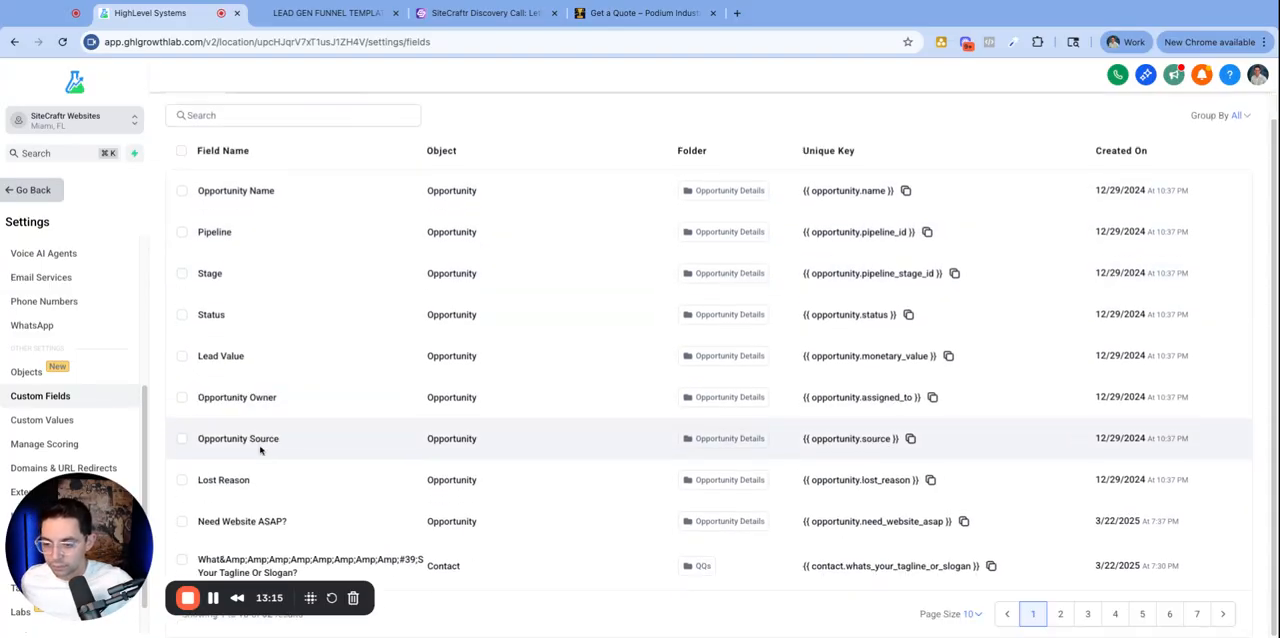
left_click(183, 566)
left_click(266, 153)
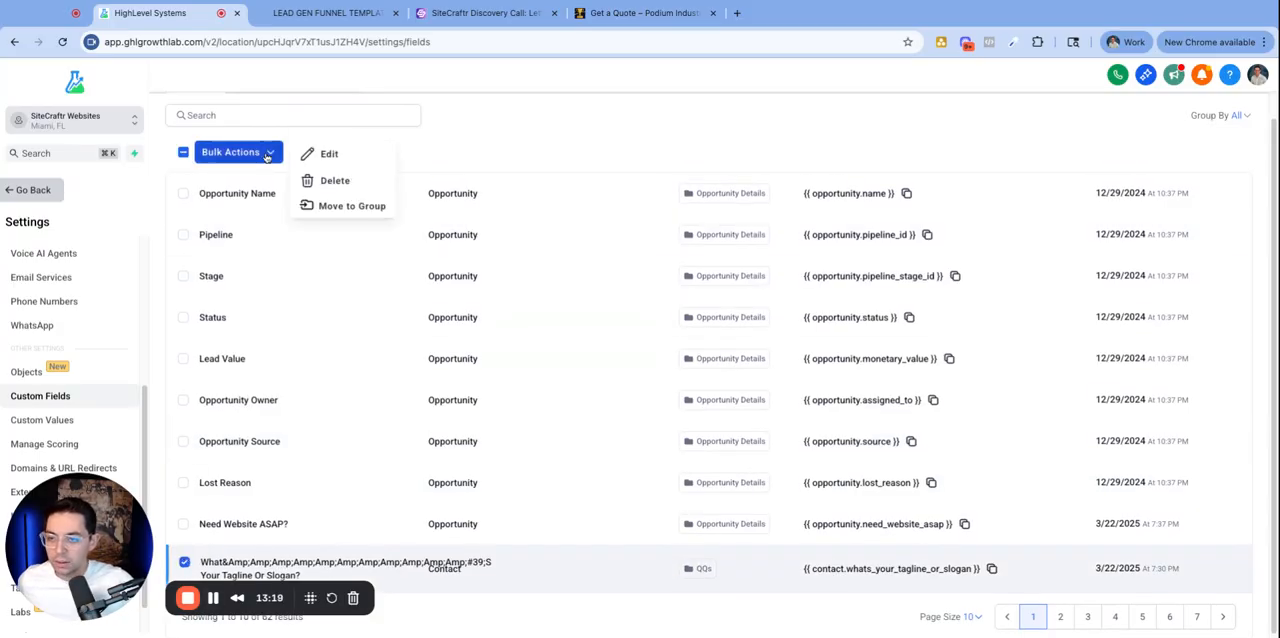
left_click(337, 182)
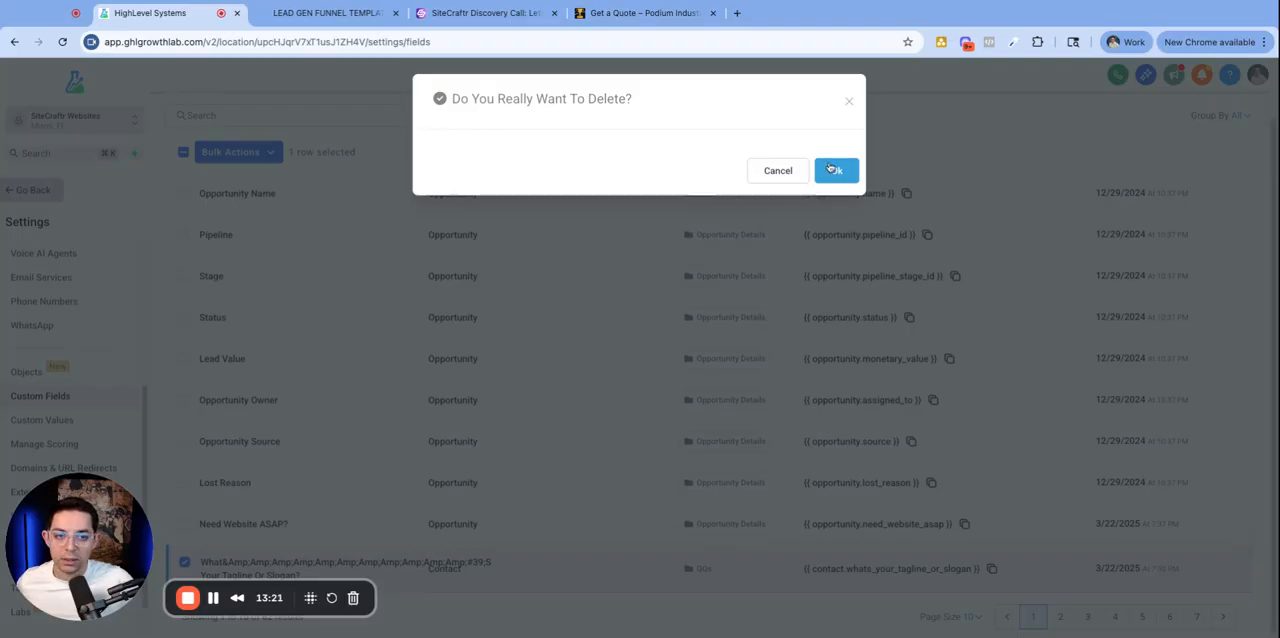
left_click(848, 101)
left_click(183, 152)
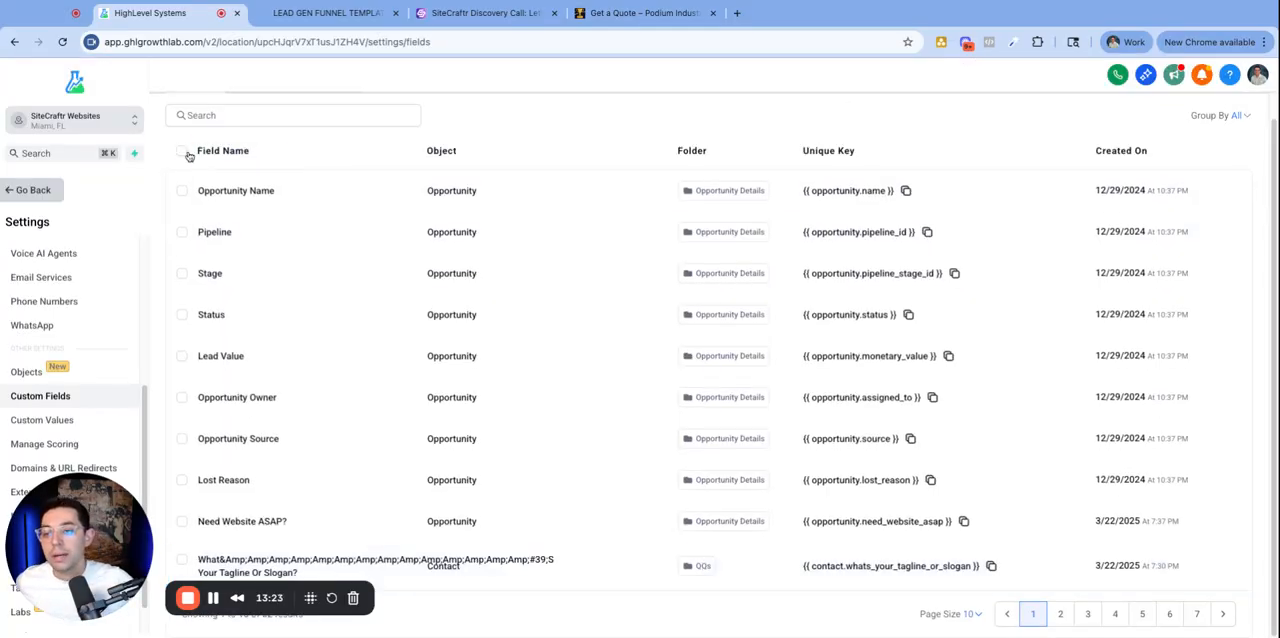
left_click(182, 522)
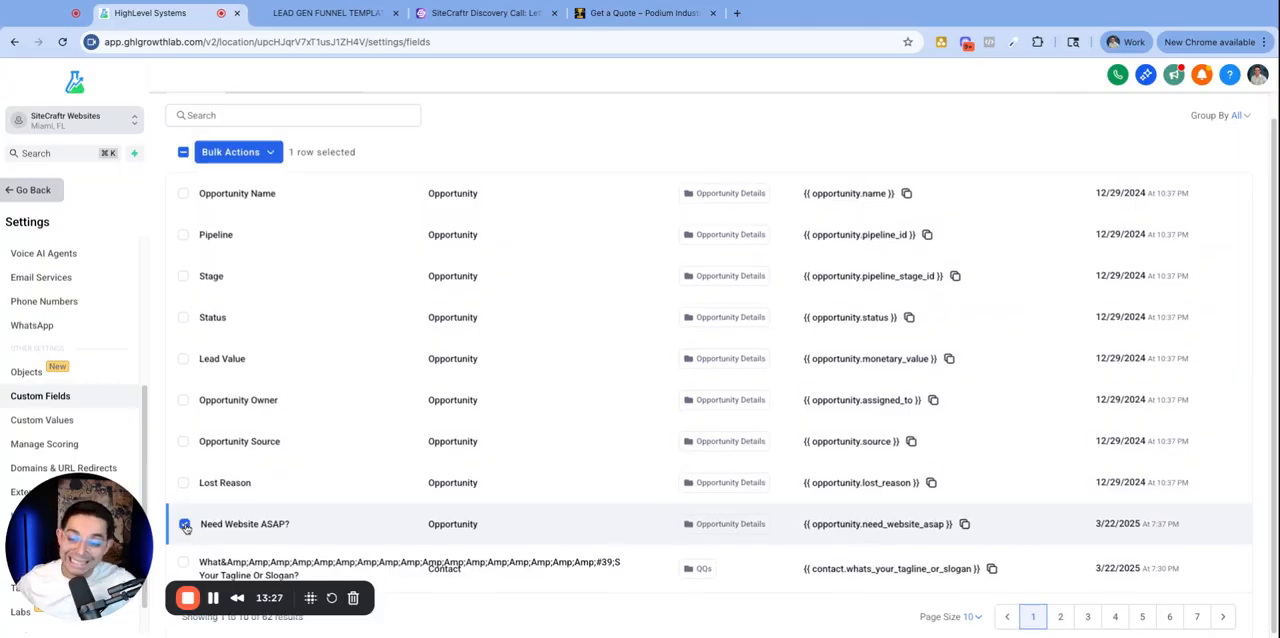
scroll(240, 200, "up", 1)
left_click(232, 181)
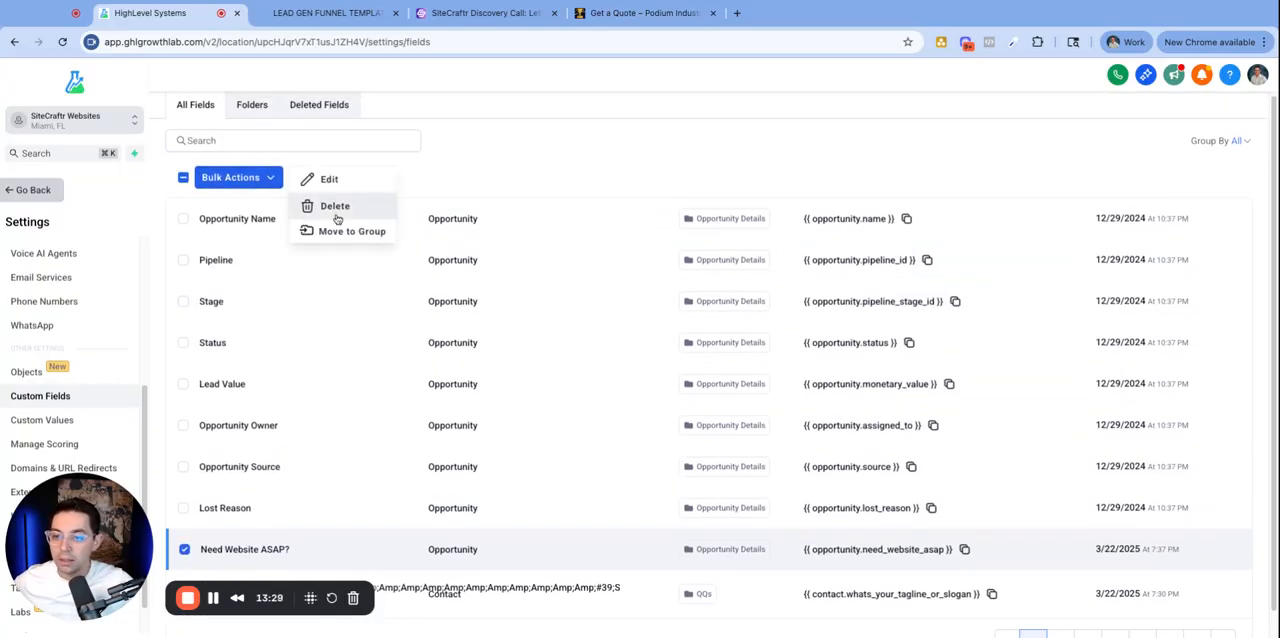
left_click(341, 230)
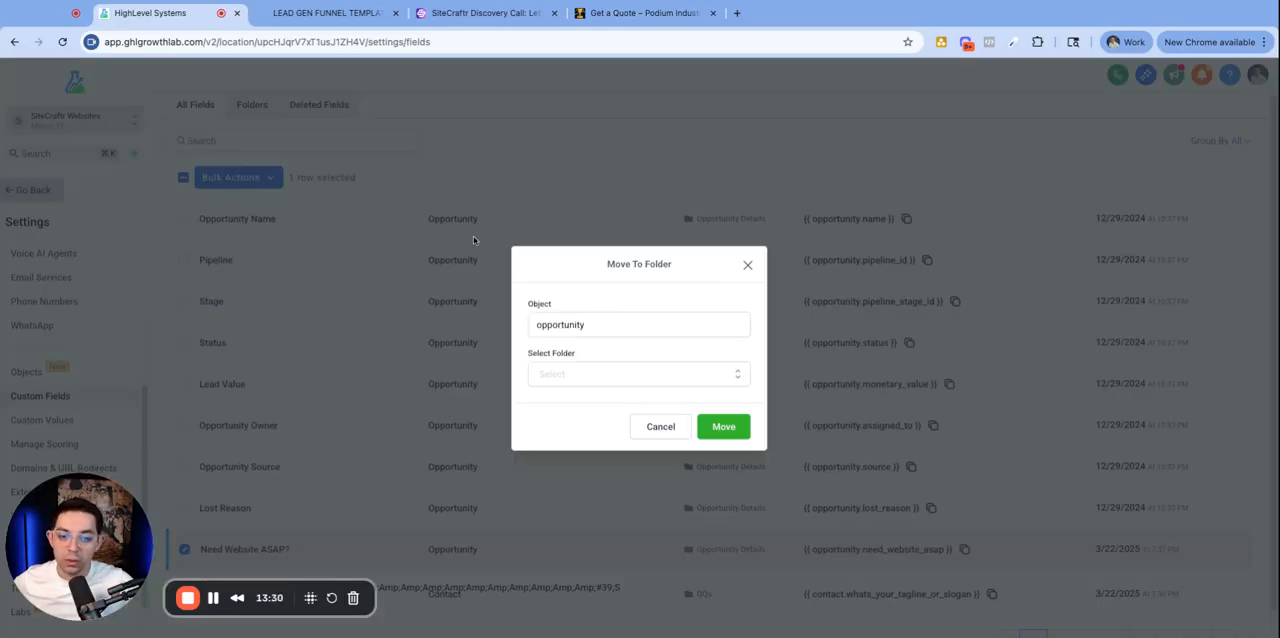
left_click(597, 373)
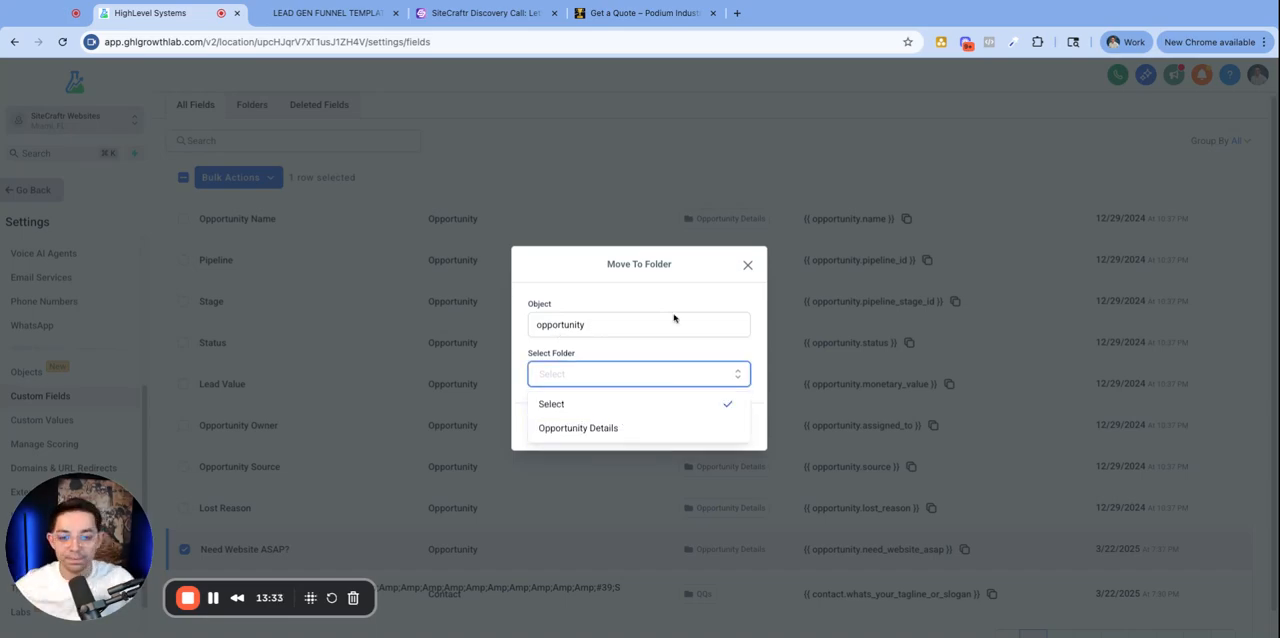
left_click(747, 264)
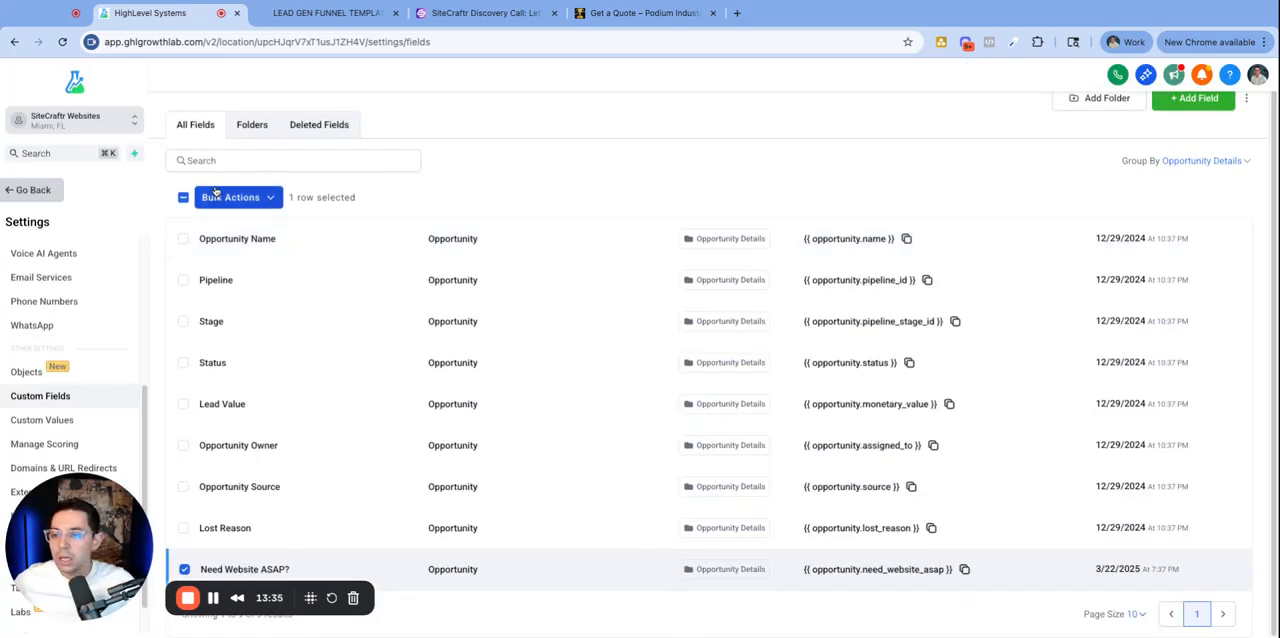
- Browse the fields in the Additional Info and General Info contact folders
left_click(250, 124)
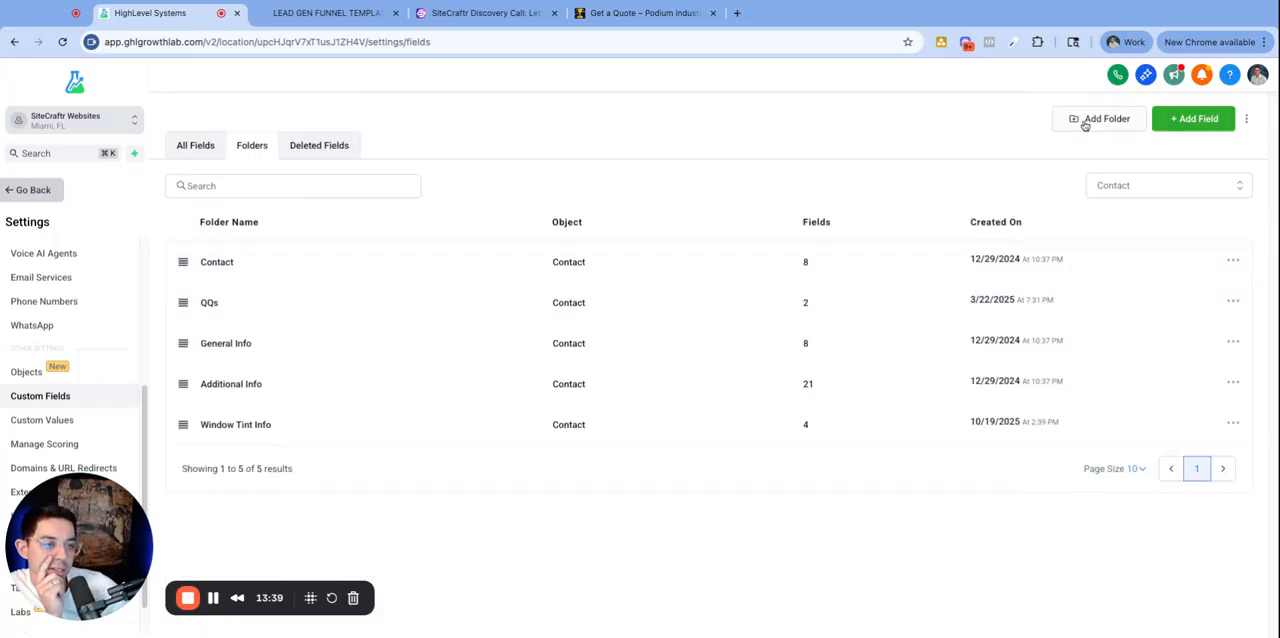
left_click(234, 388)
scroll(470, 375, "down", 2)
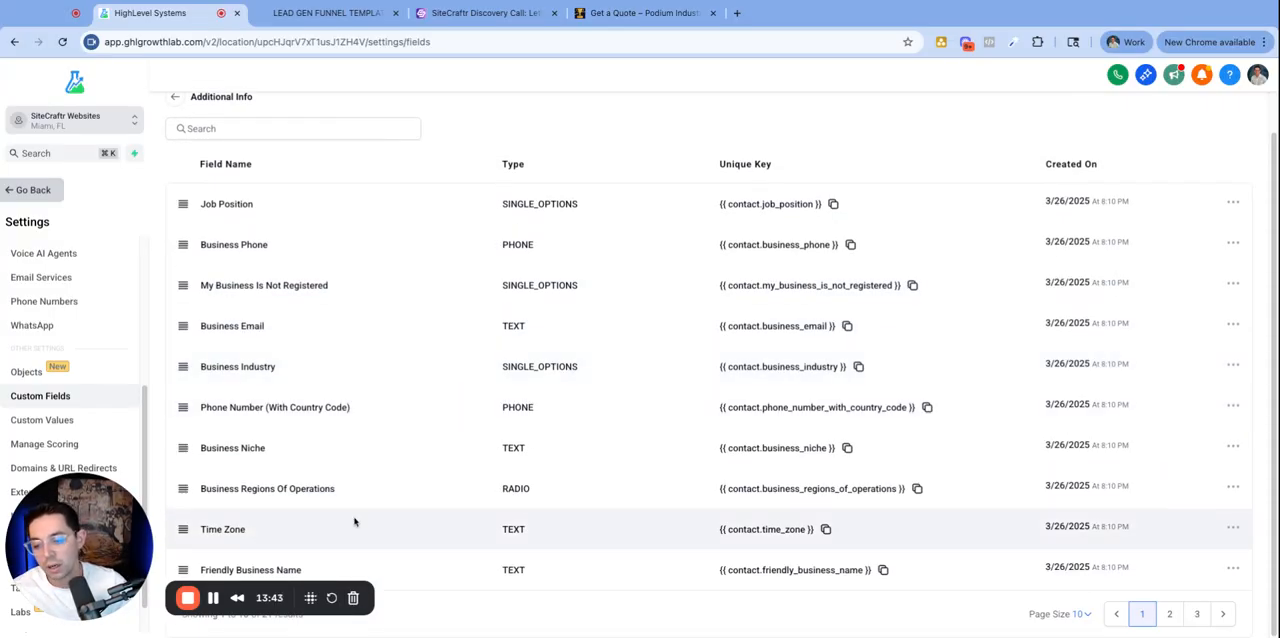
scroll(286, 360, "up", 2)
left_click(170, 181)
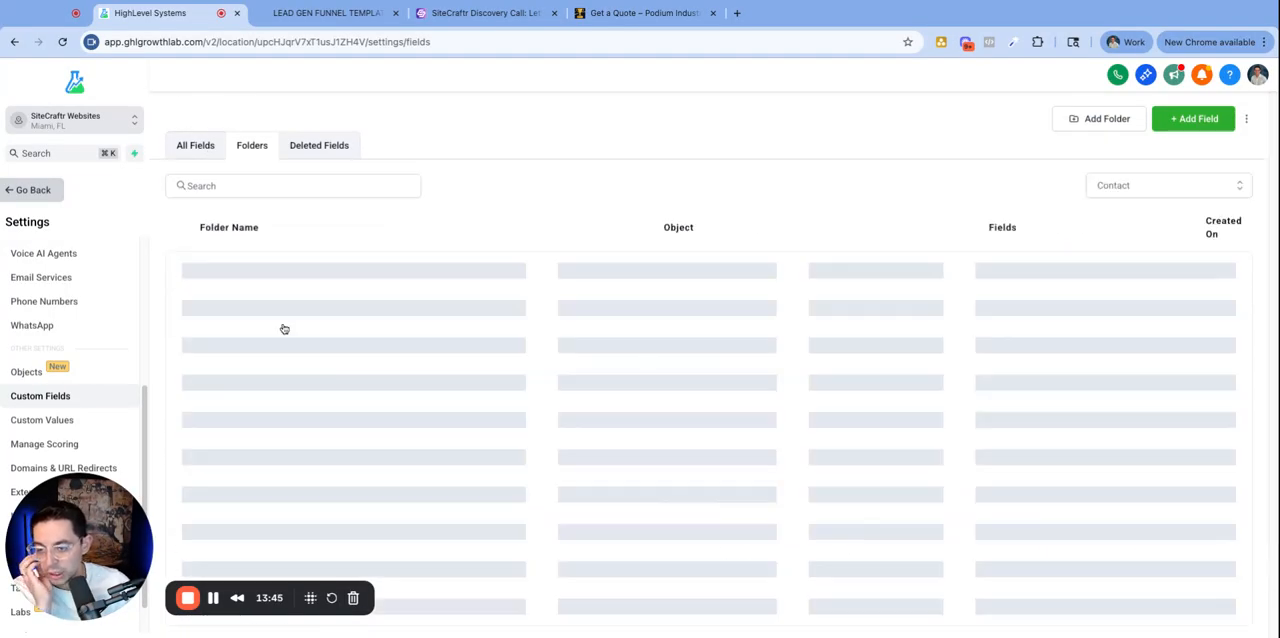
left_click(224, 340)
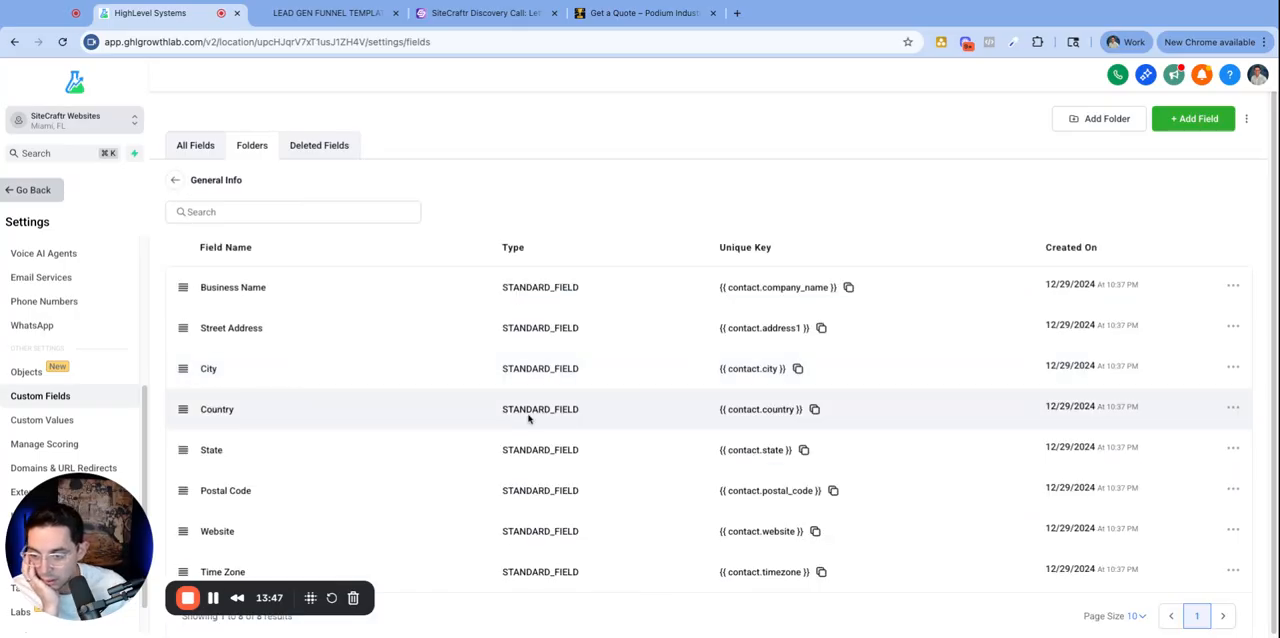
- Open the Additional Info folder, show 100 fields per page, and browse its fields against the discovery call form
left_click(175, 180)
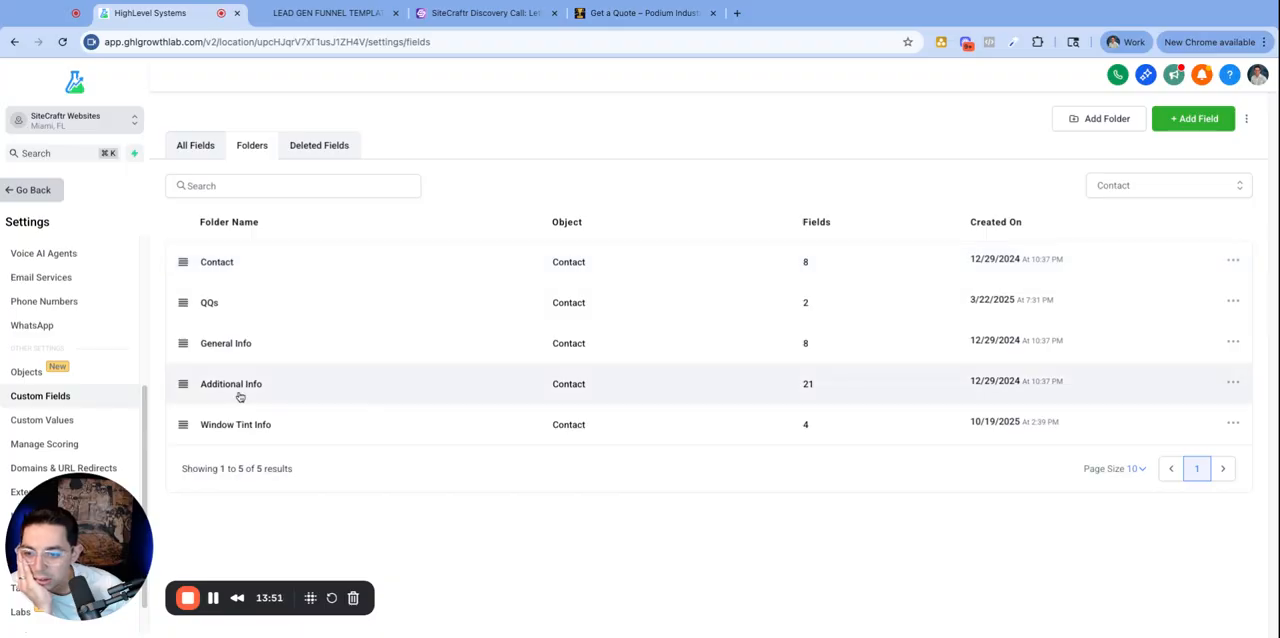
left_click(238, 394)
scroll(611, 388, "down", 1)
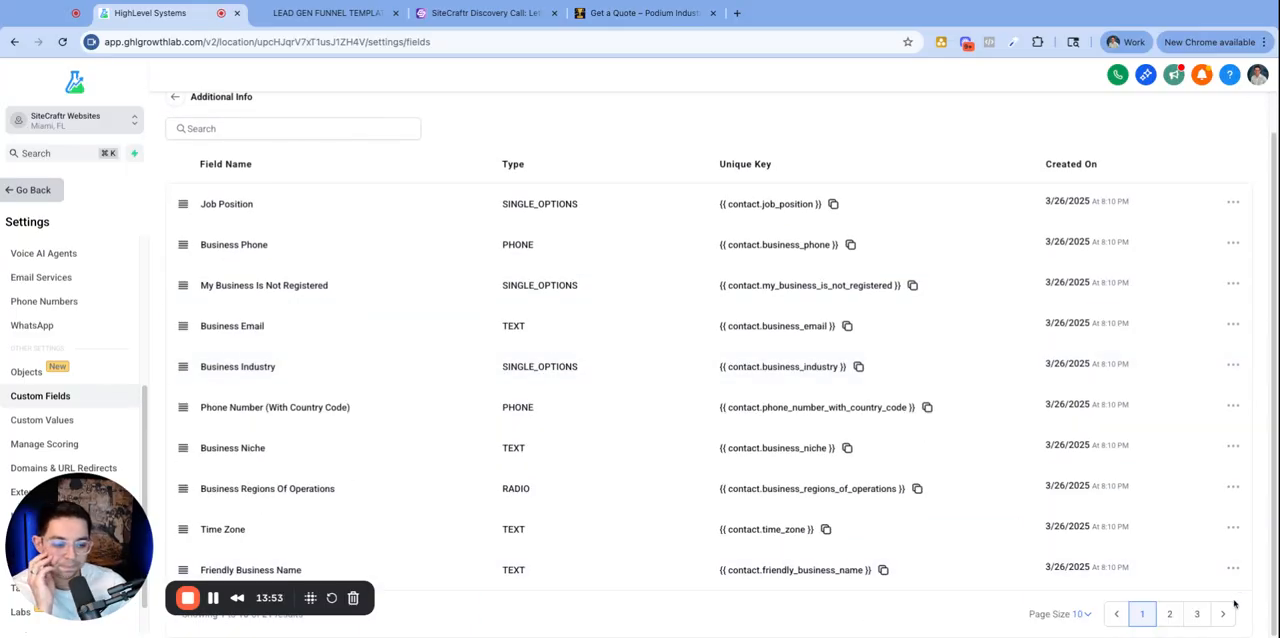
left_click(1086, 614)
left_click(1011, 566)
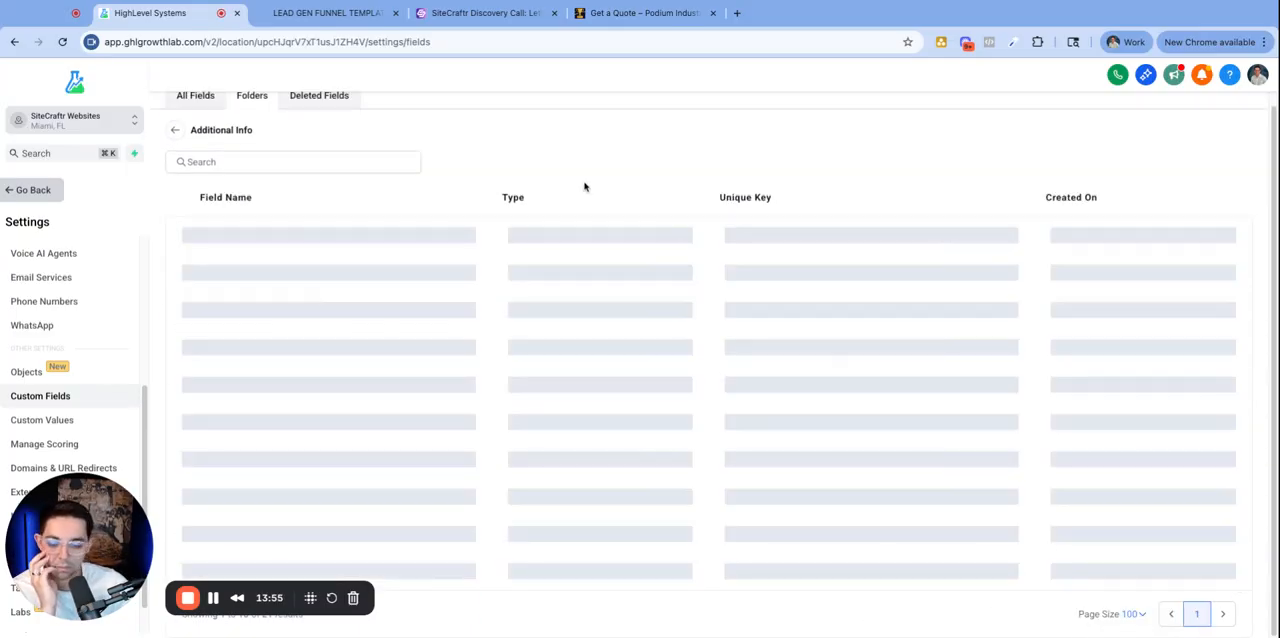
scroll(430, 380, "down", 8)
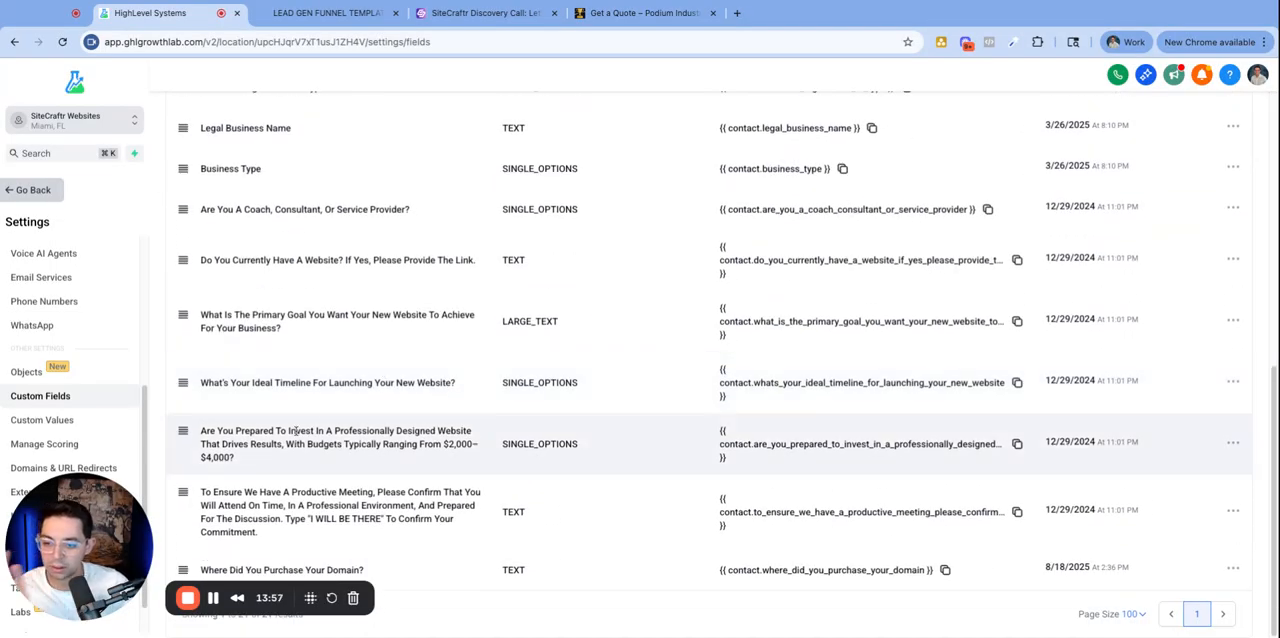
scroll(400, 445, "up", 4)
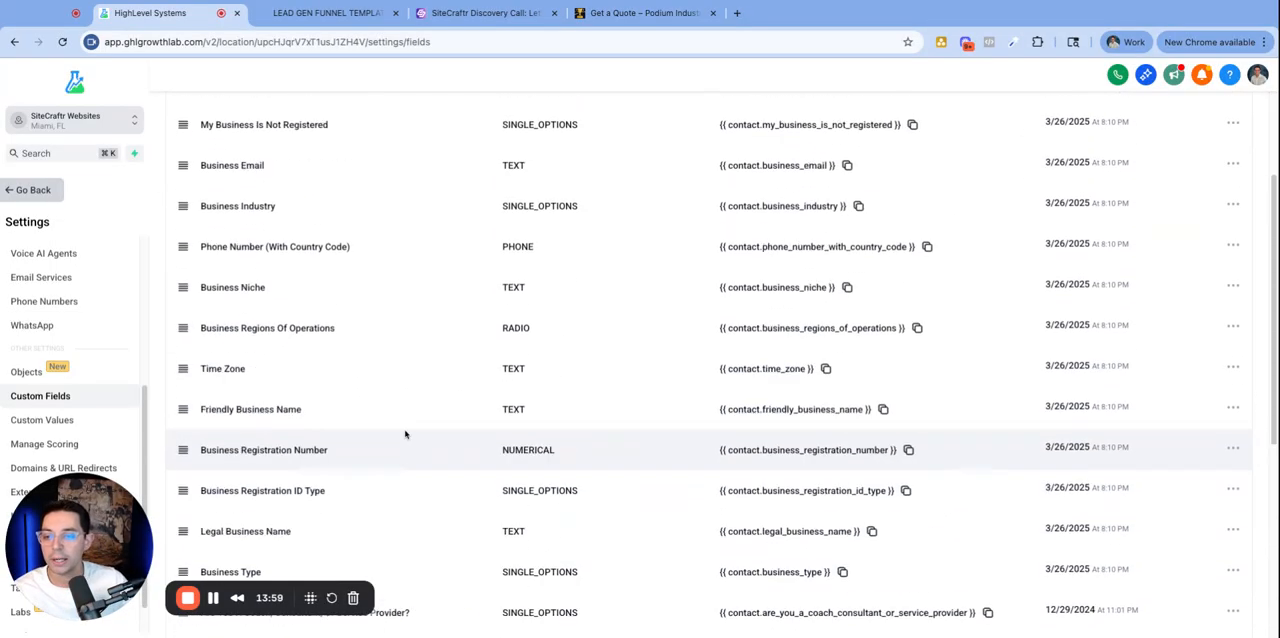
scroll(466, 303, "down", 3)
left_click(490, 13)
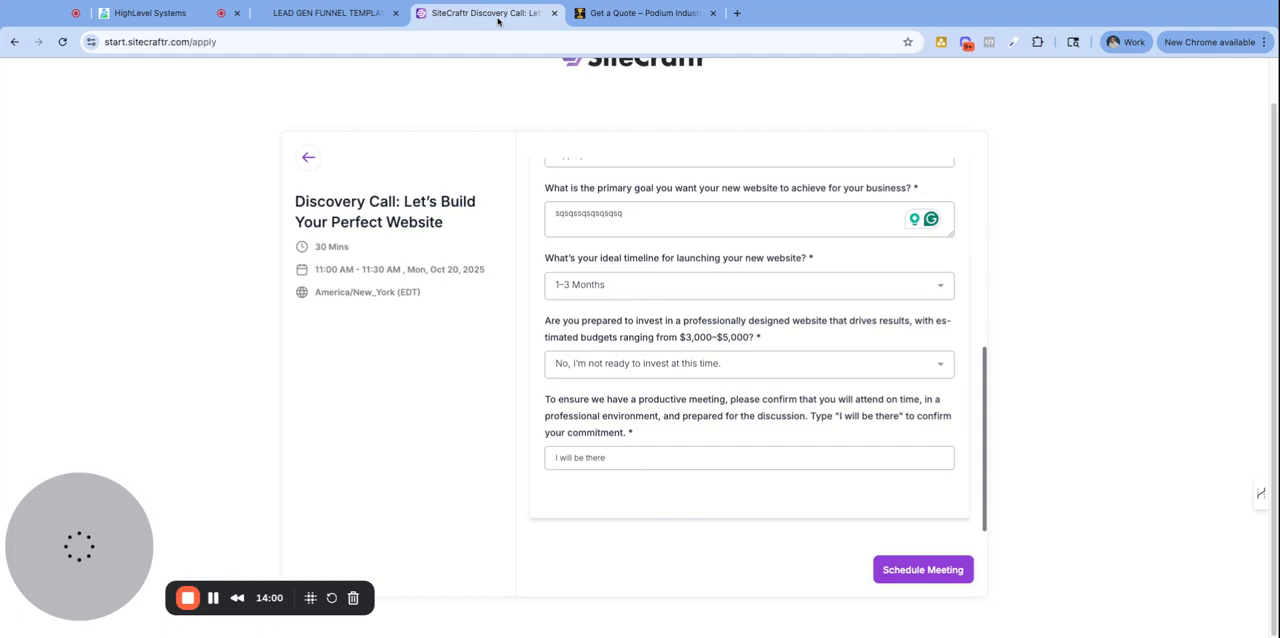
left_click(160, 13)
scroll(385, 345, "up", 3)
scroll(390, 335, "up", 3)
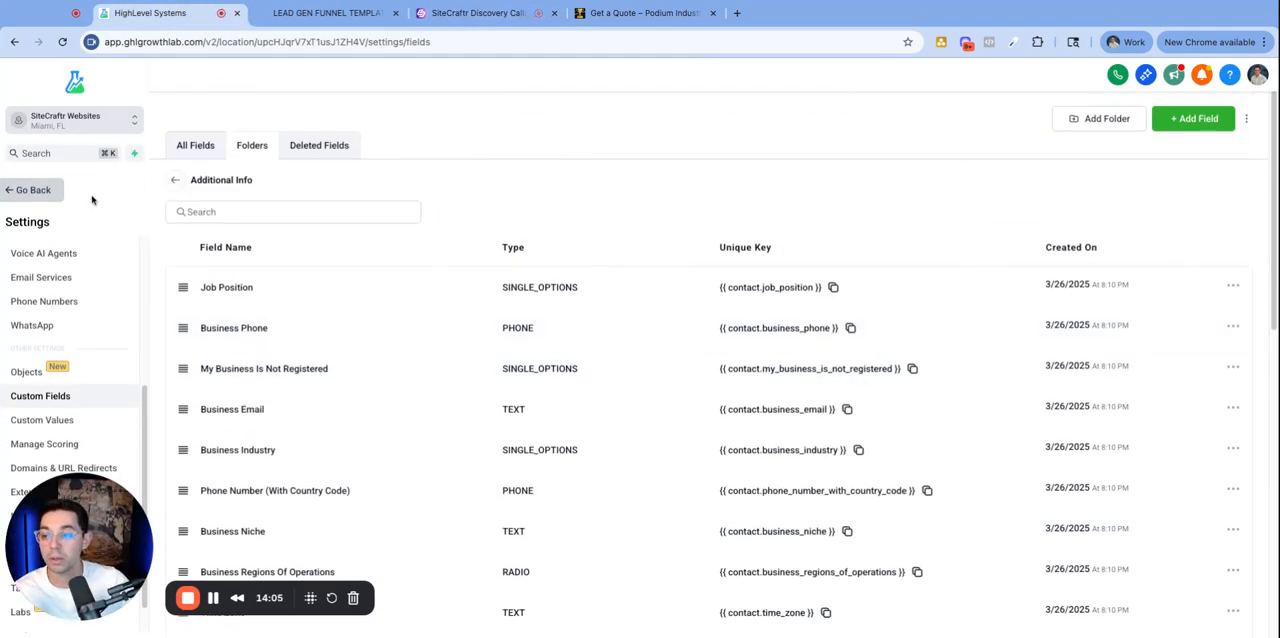
- Review the test contact's custom field sections, expanding and collapsing Window Tint Info to view its fields
left_click(12, 196)
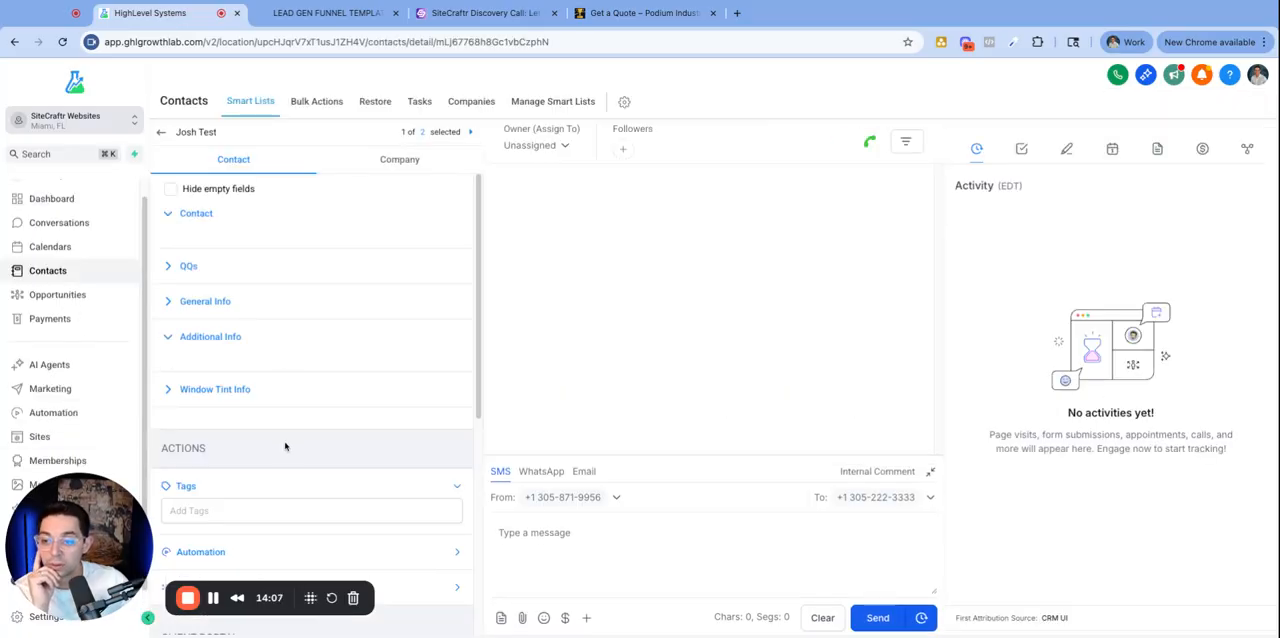
left_click(190, 214)
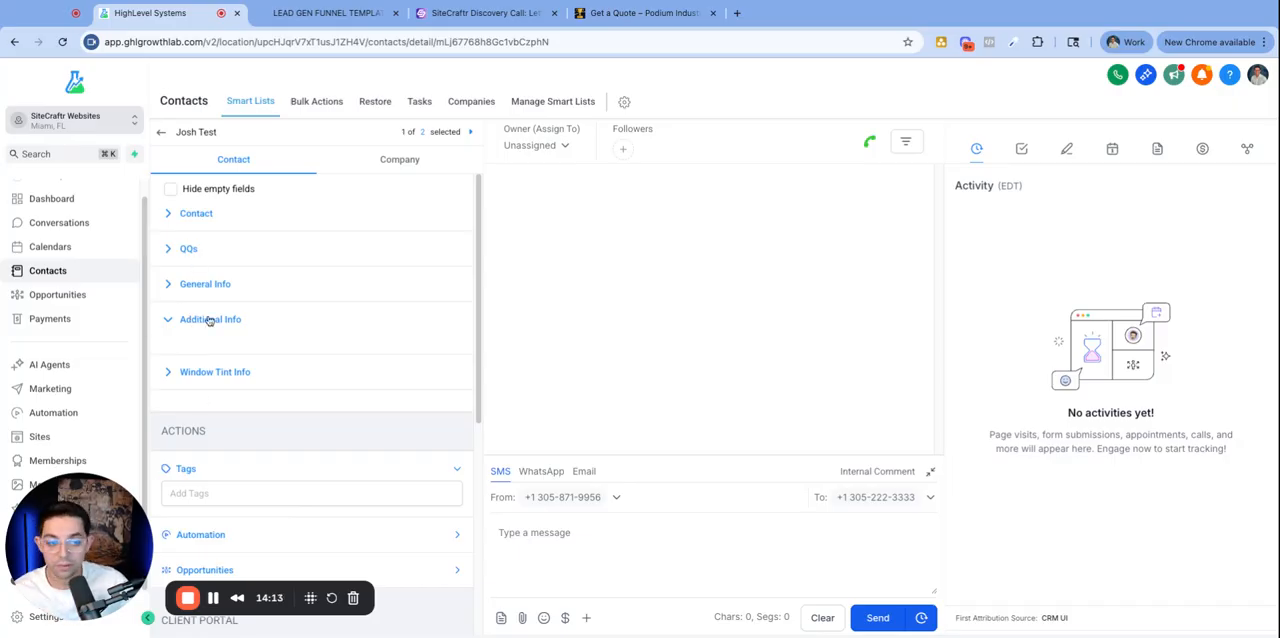
left_click(213, 374)
left_click(213, 374)
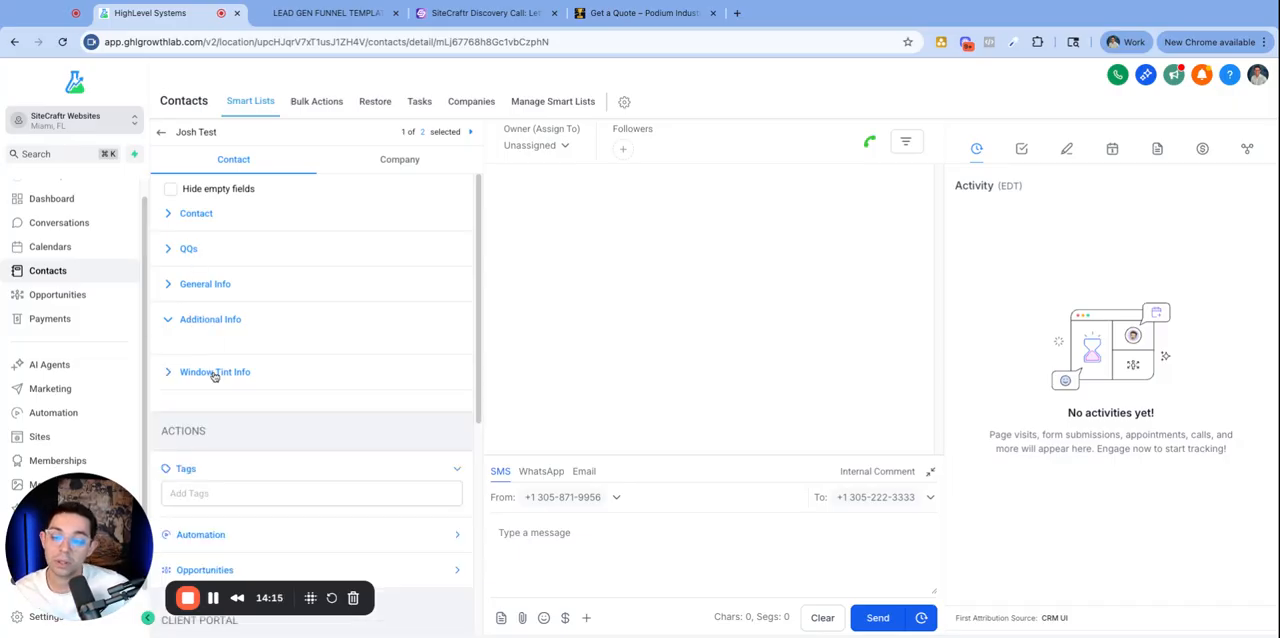
left_click(213, 374)
scroll(213, 360, "down", 2)
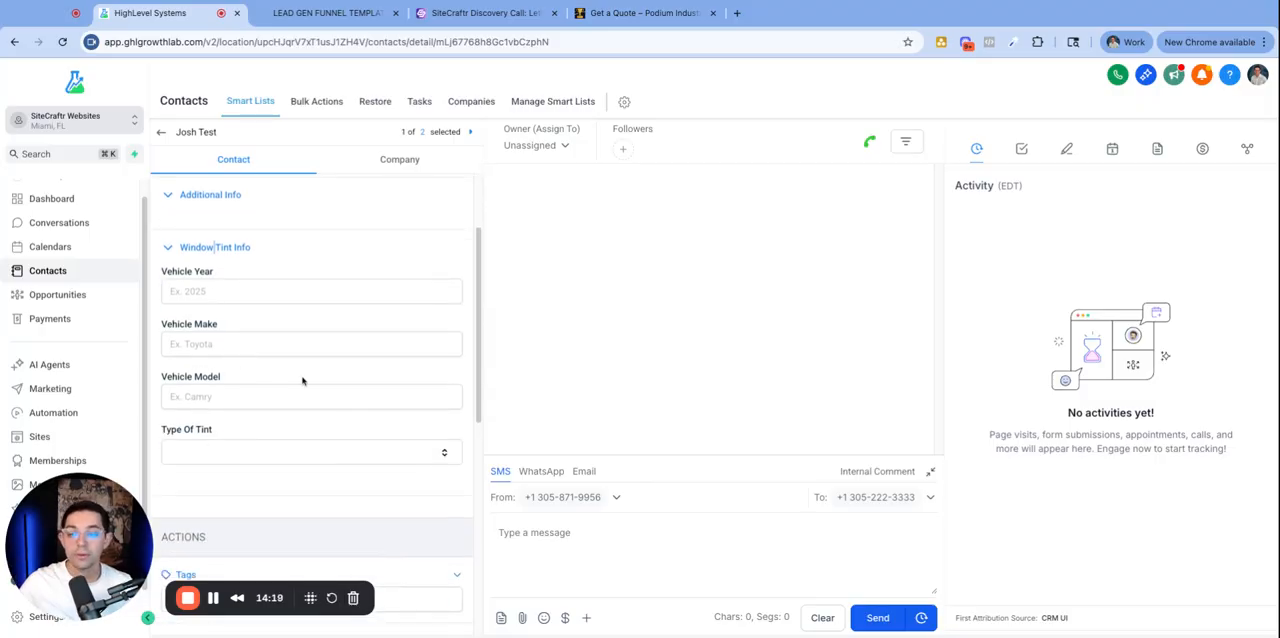
left_click(246, 248)
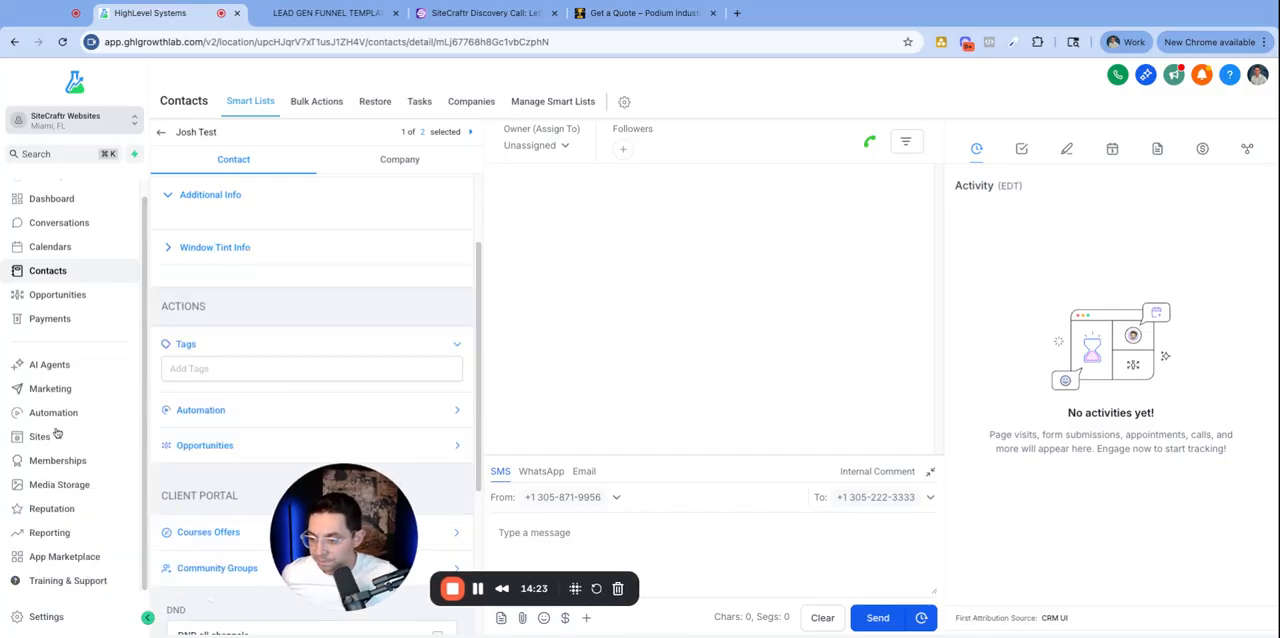
- Create a new contact custom field folder named SiteCraftr Disco QQs
left_click(57, 625)
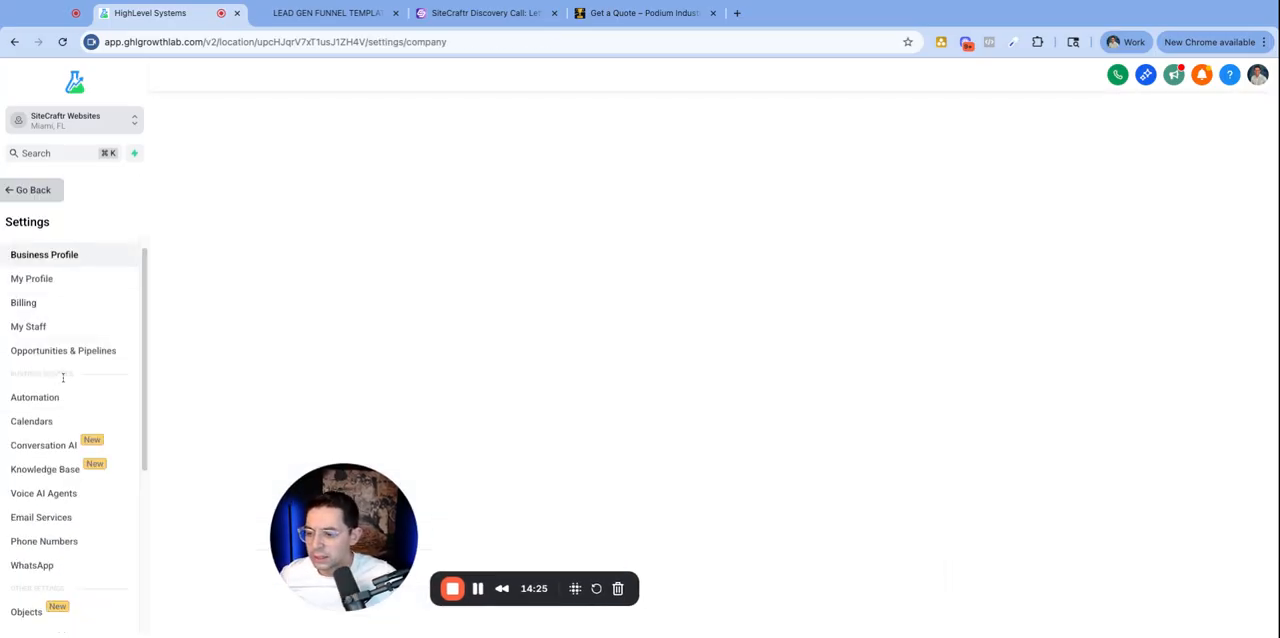
scroll(47, 530, "down", 2)
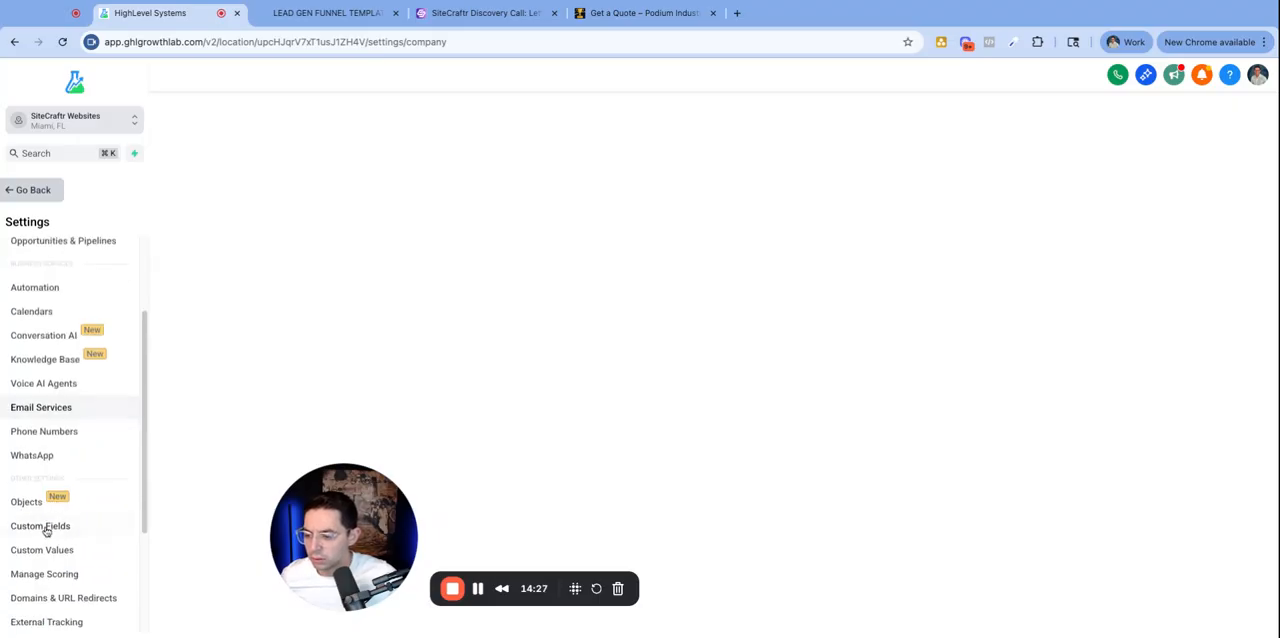
left_click(49, 526)
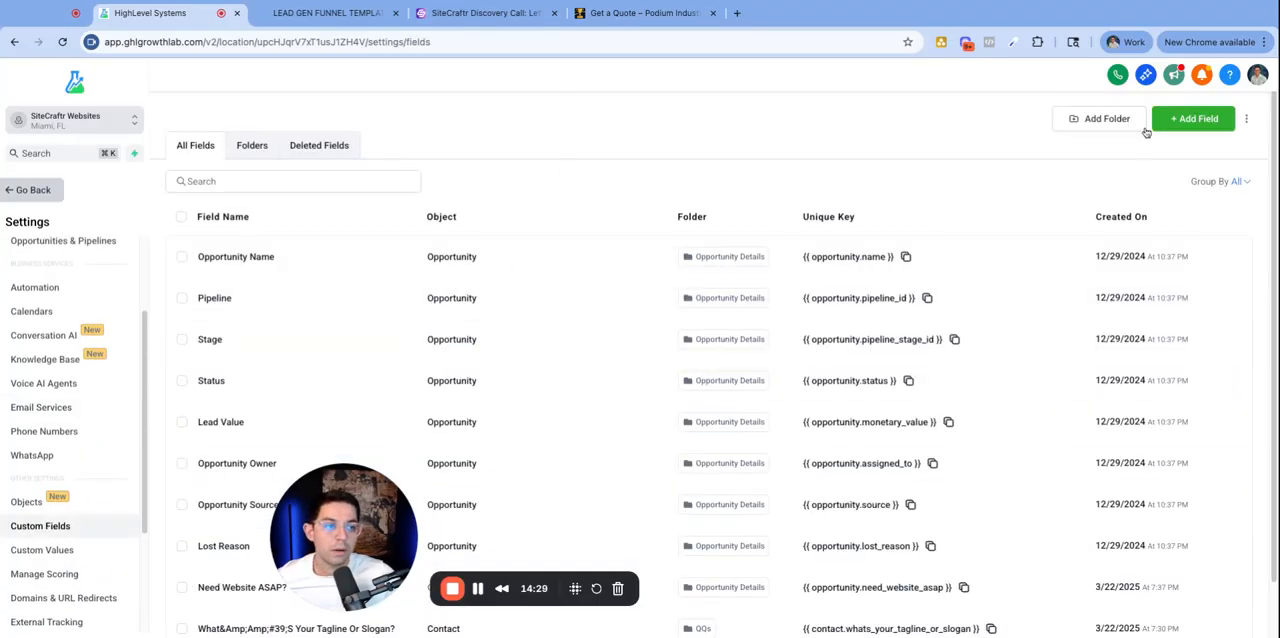
left_click(1090, 119)
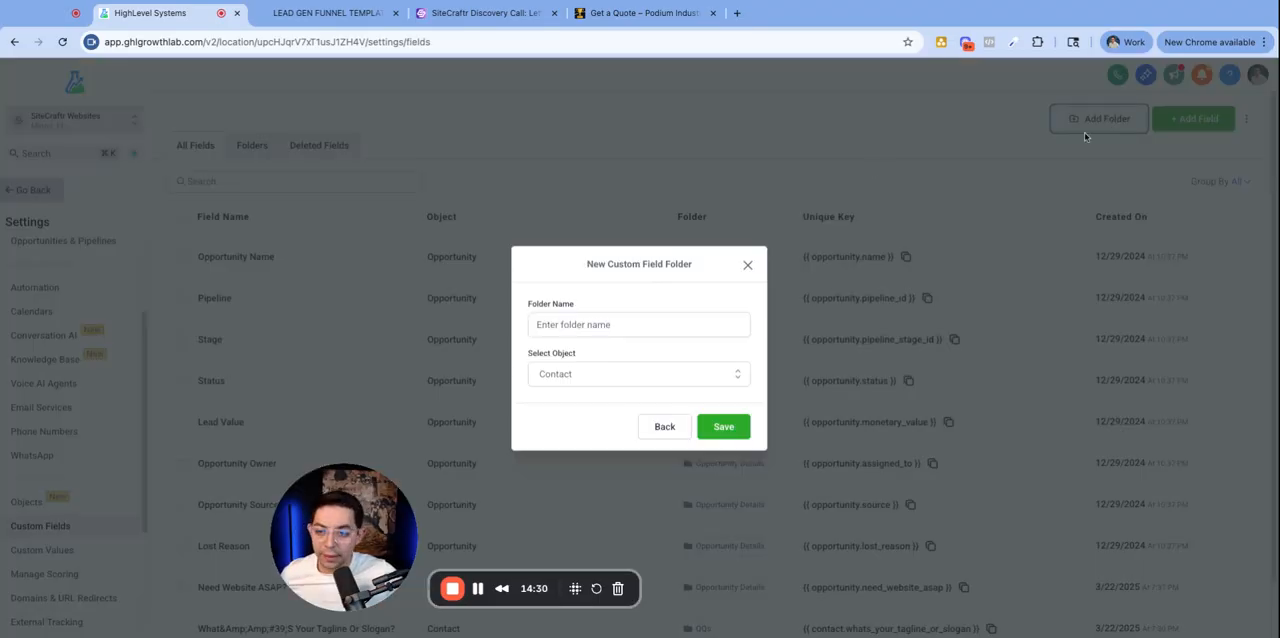
left_click(596, 325)
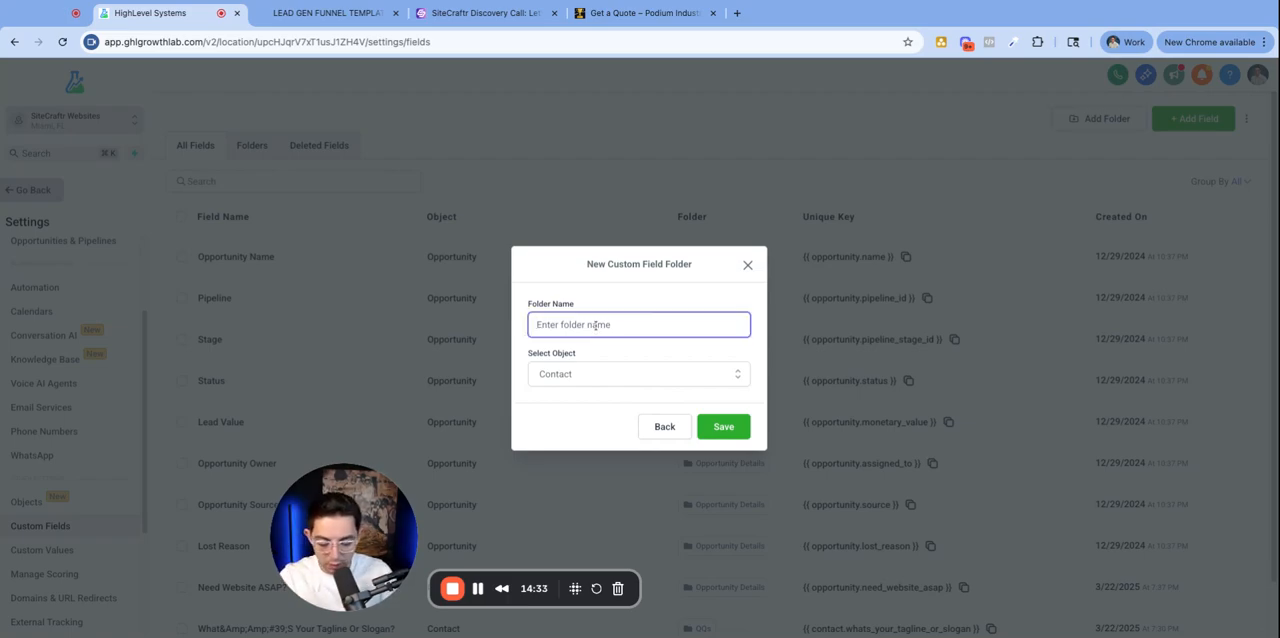
type("SiteCrsfyr")
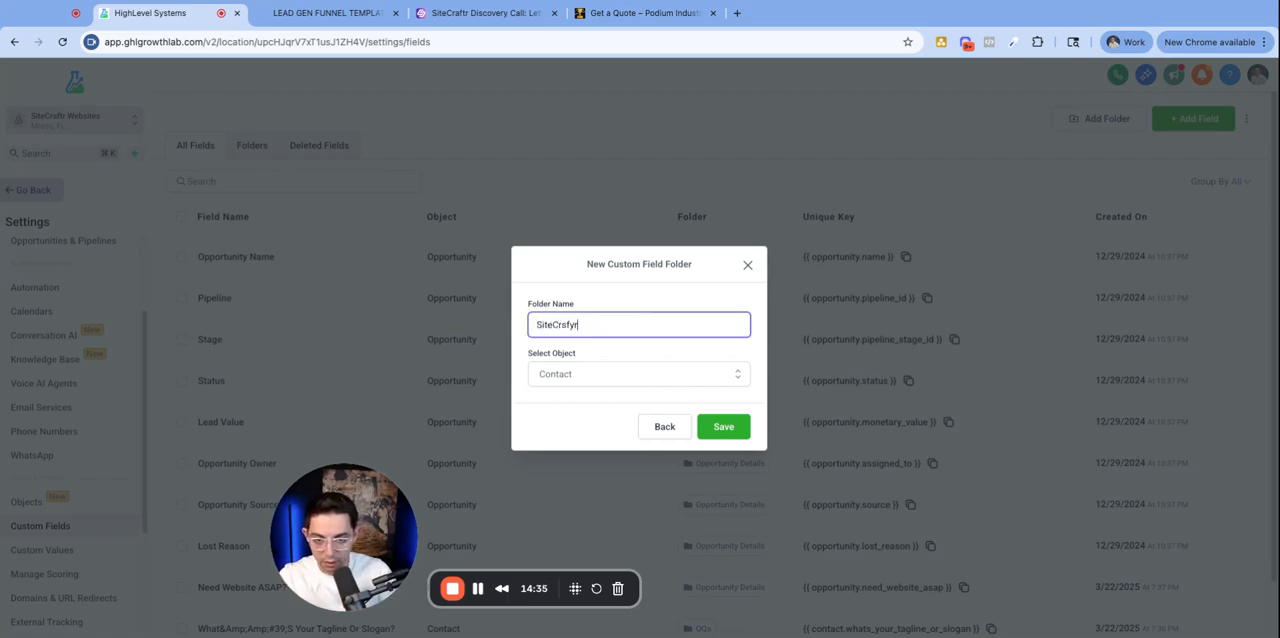
key("BackSpace")
key("BackSpace")
key("BackSpace")
key("BackSpace")
type("aftr Website")
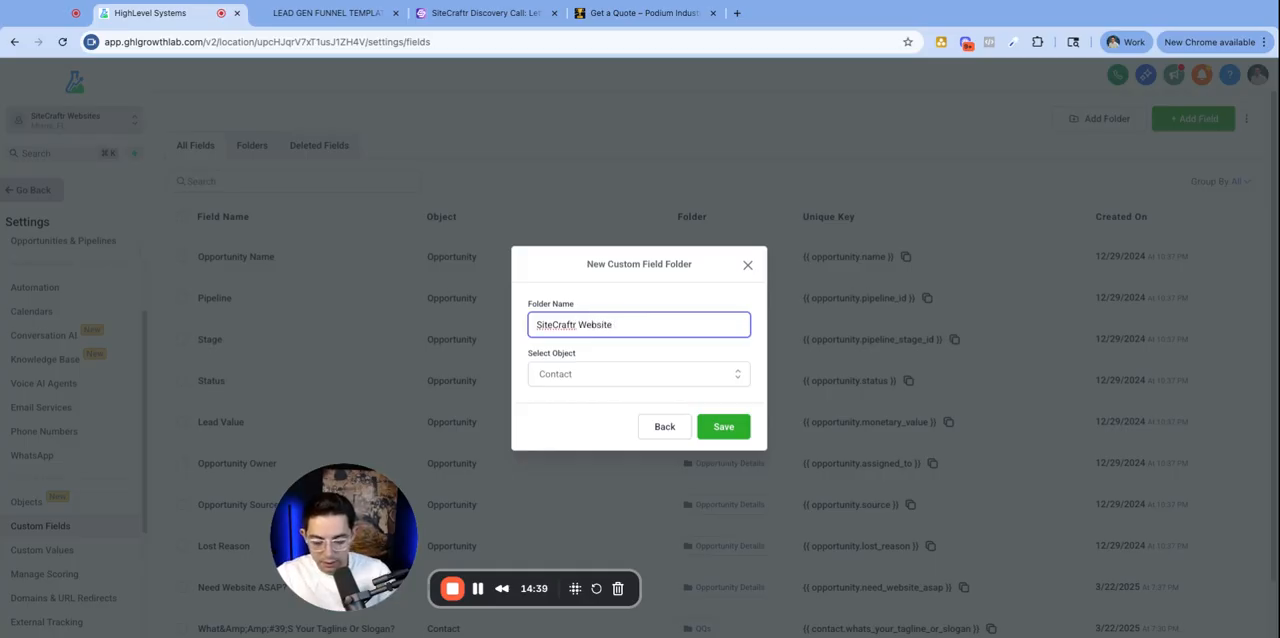
type(" Disco QQs")
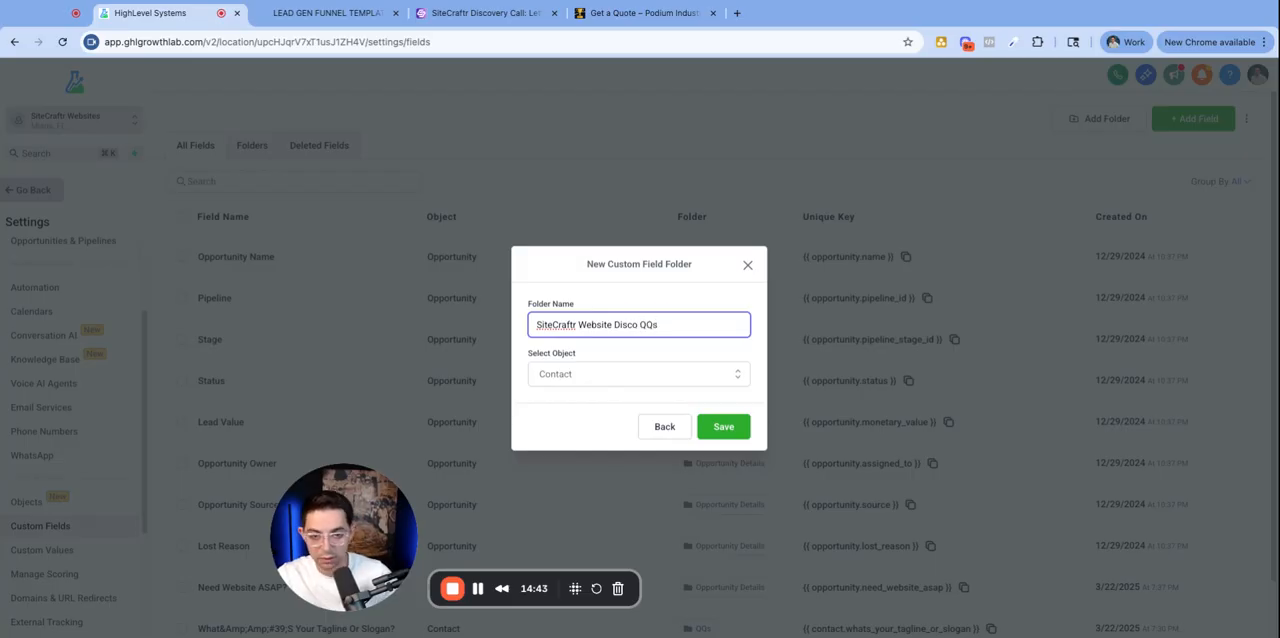
double_click(593, 325)
key("BackSpace")
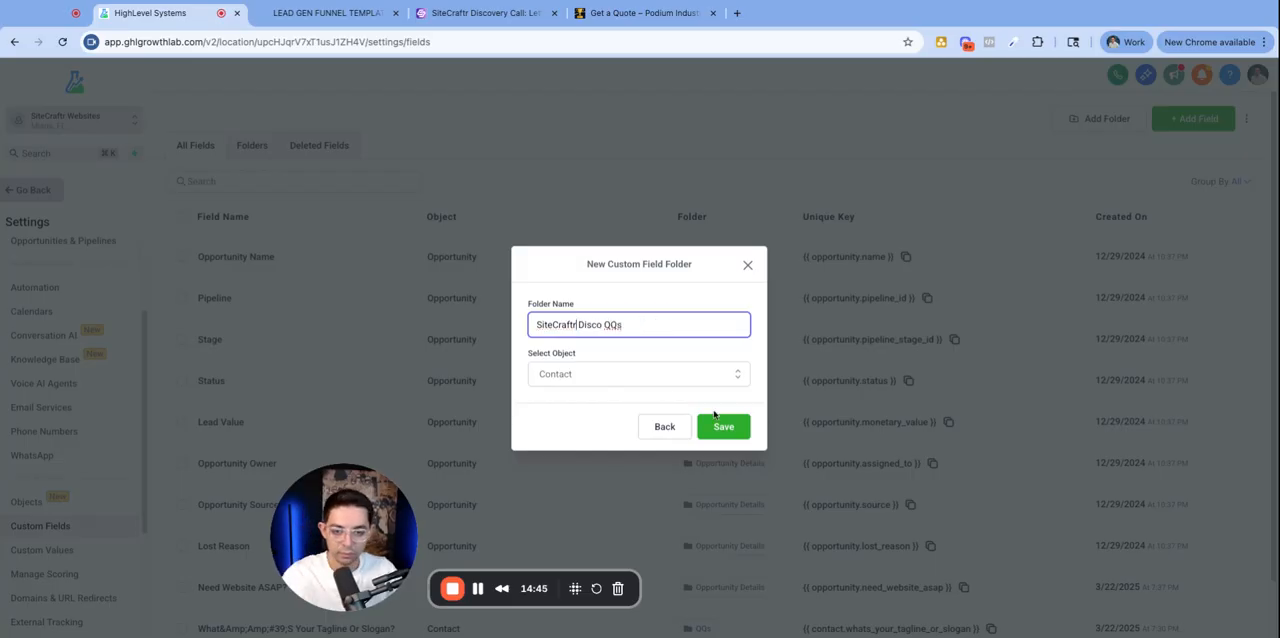
left_click(732, 436)
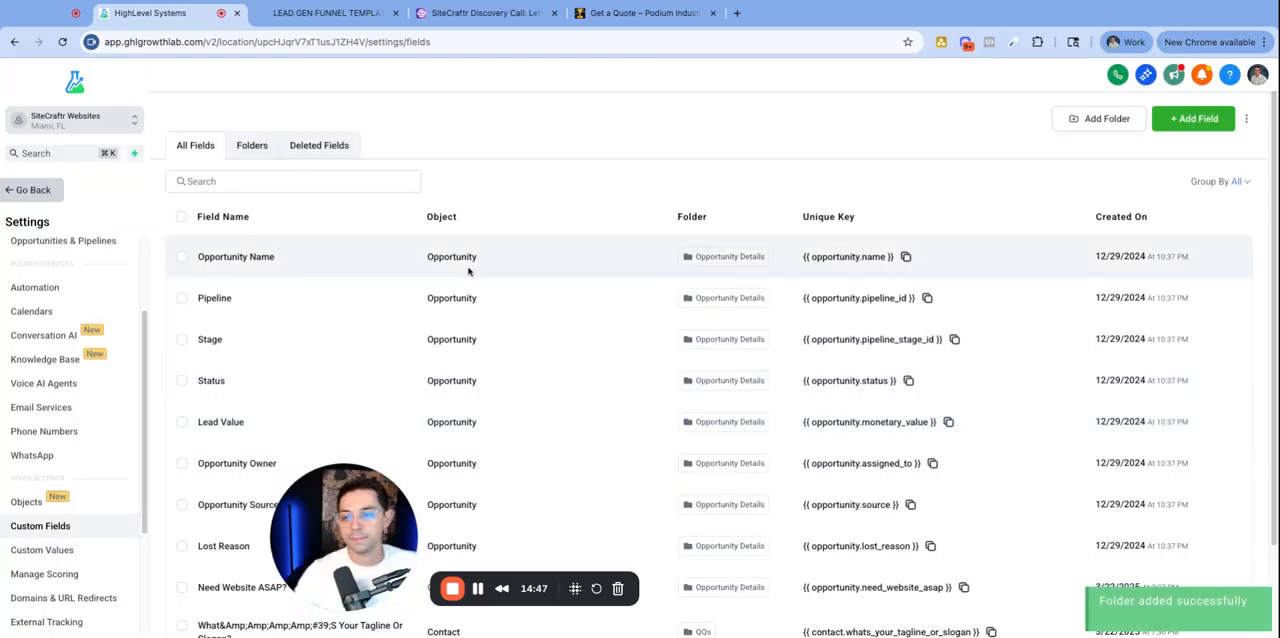
- Copy the form's 'Describe your business in one sentence' question and search the custom fields for it
left_click_drag(331, 530, 67, 510)
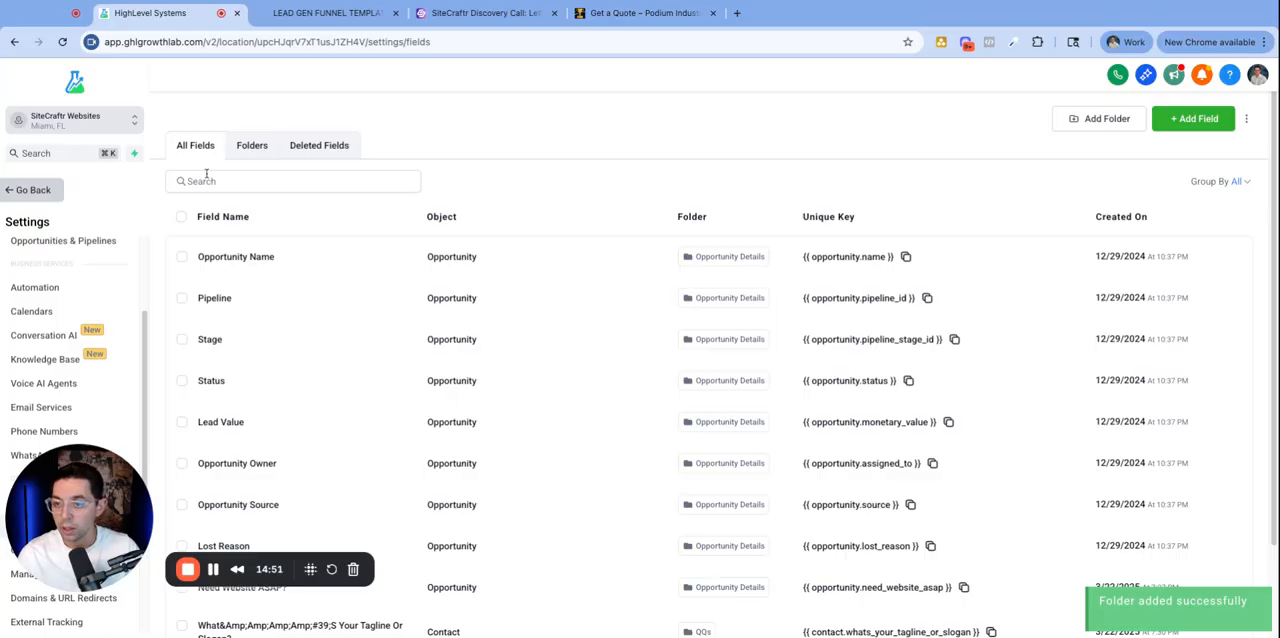
left_click(312, 182)
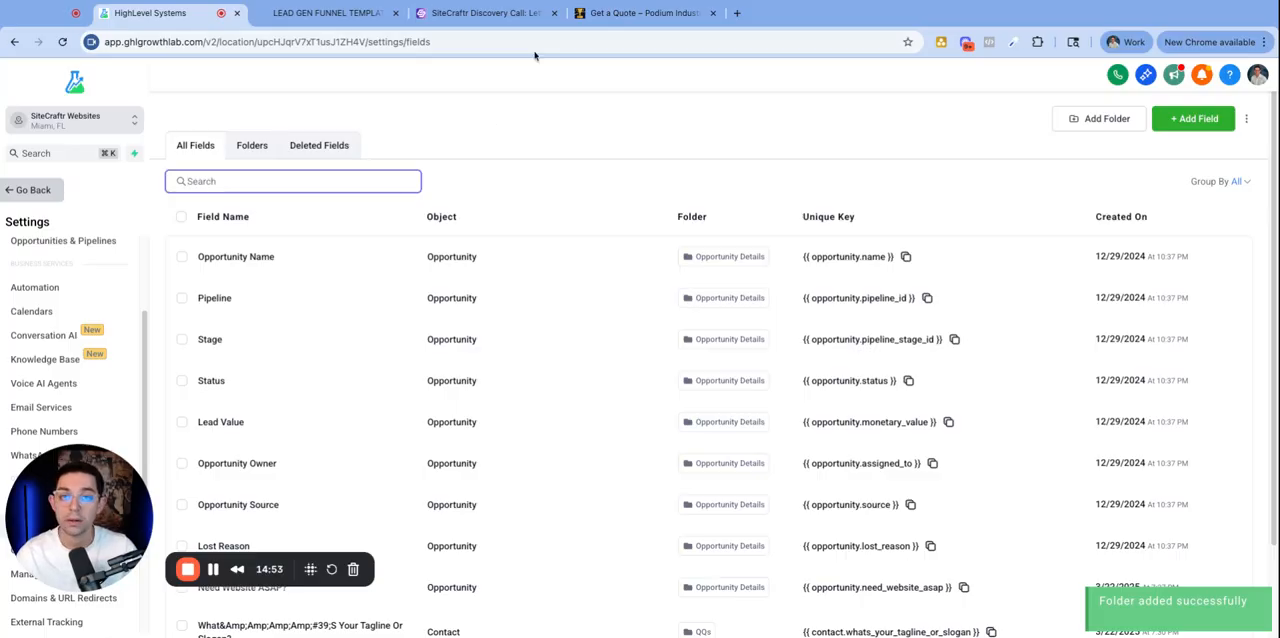
left_click(500, 13)
scroll(702, 279, "up", 3)
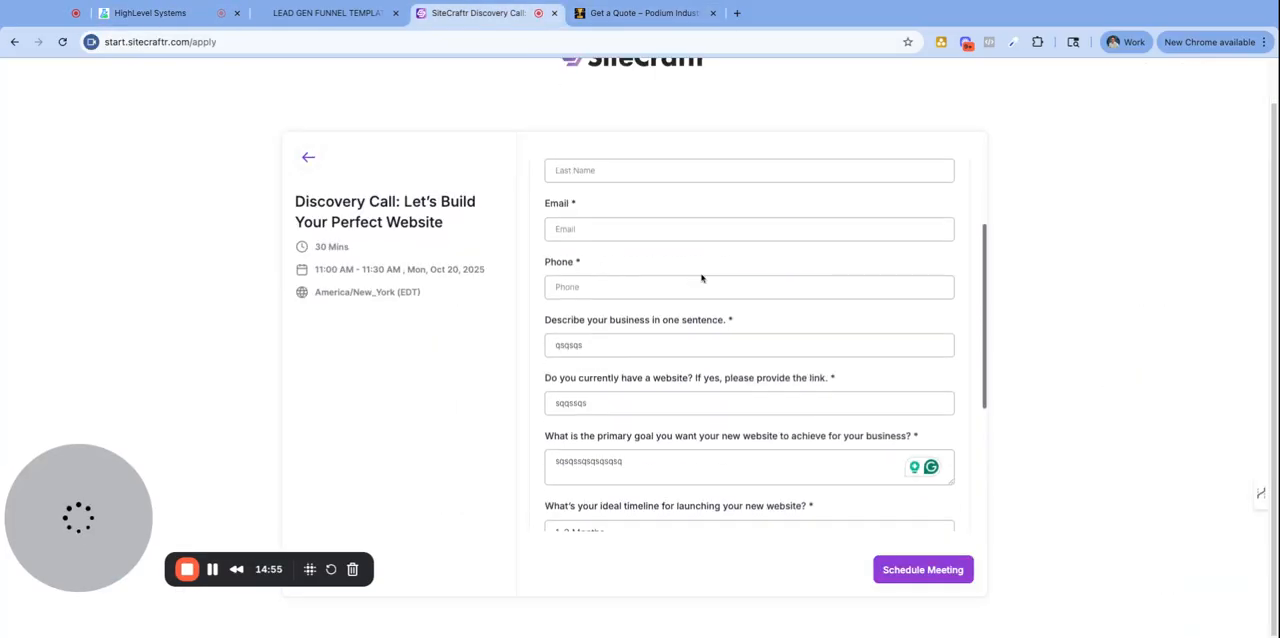
triple_click(642, 322)
key("ctrl+c")
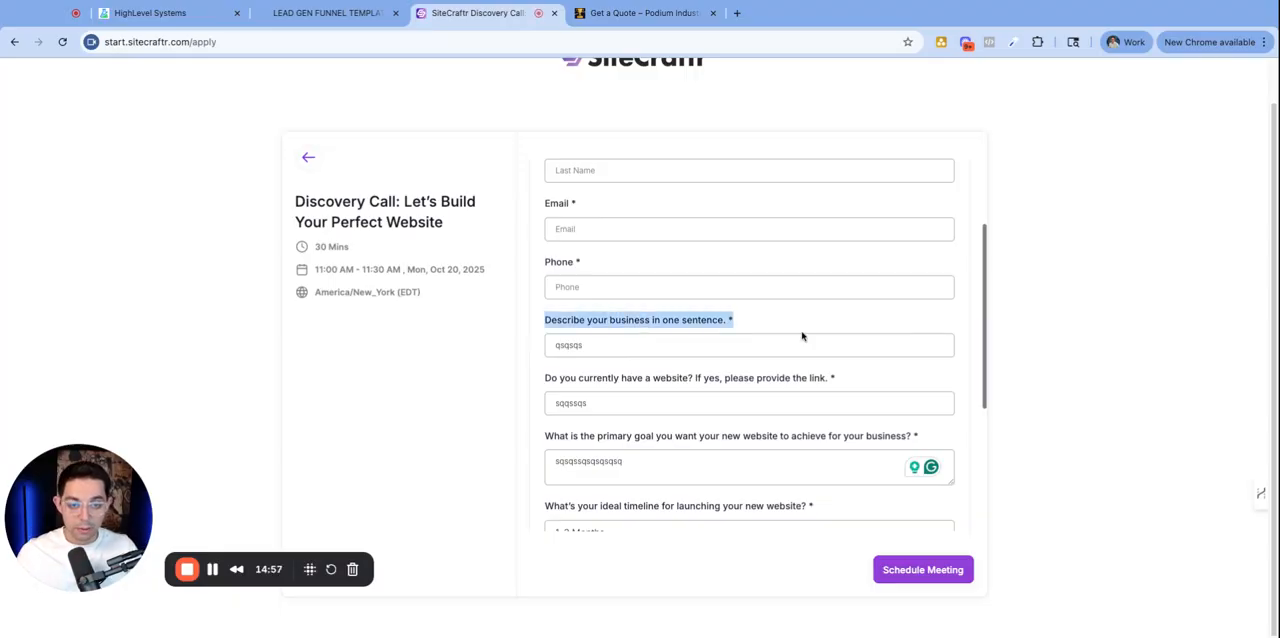
left_click(150, 13)
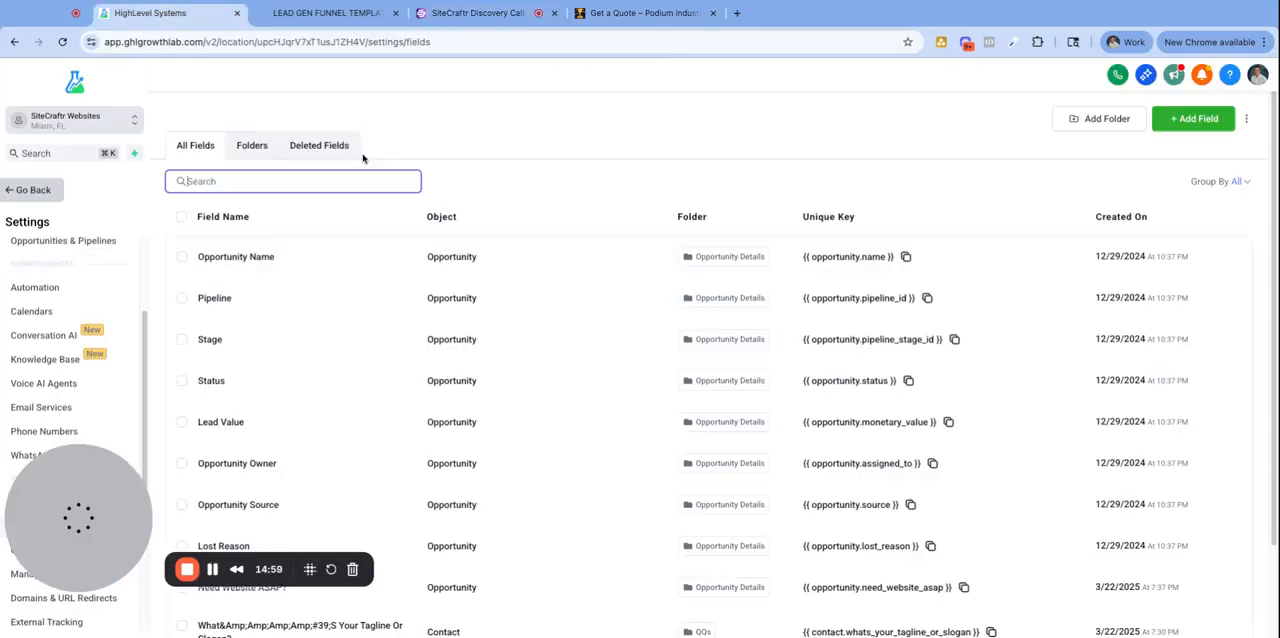
key("ctrl+v")
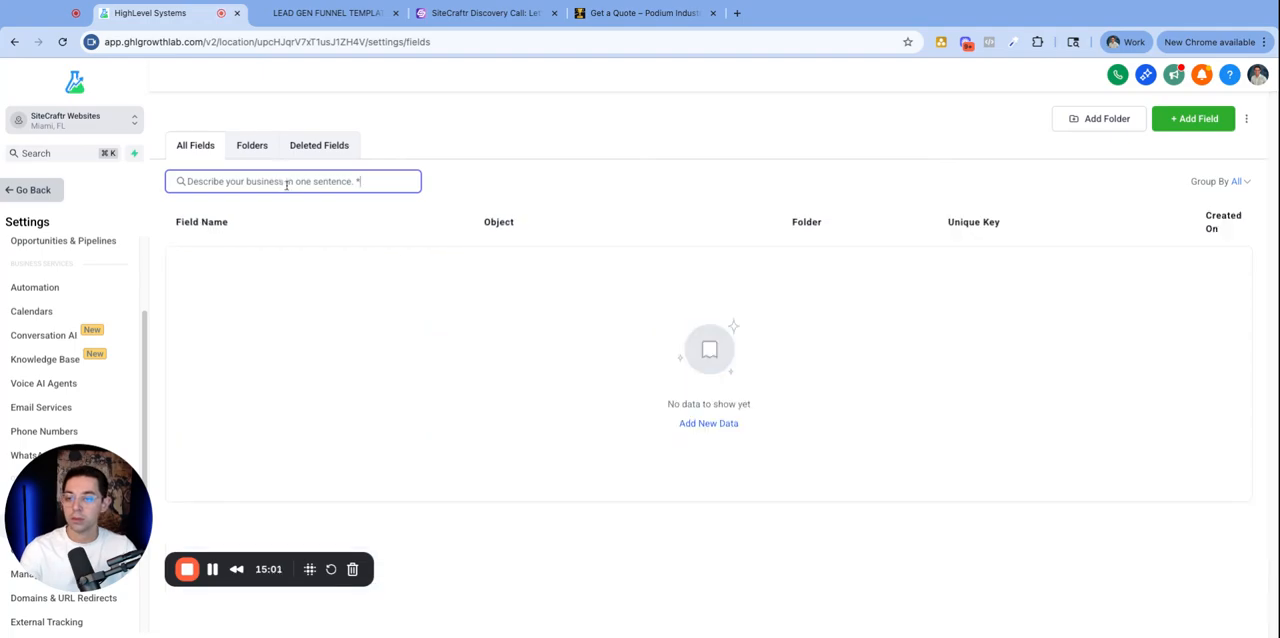
key("BackSpace")
key("BackSpace")
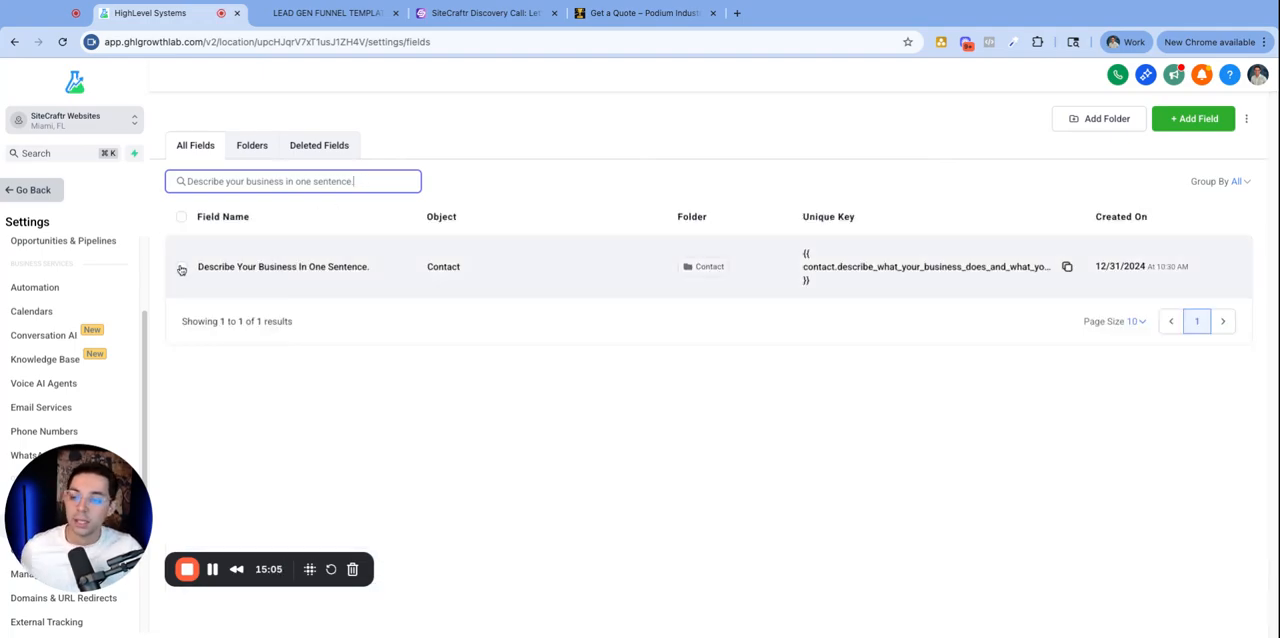
- Move the Describe Your Business In One Sentence field into the SiteCraftr Disco QQs folder
left_click(182, 270)
left_click(242, 219)
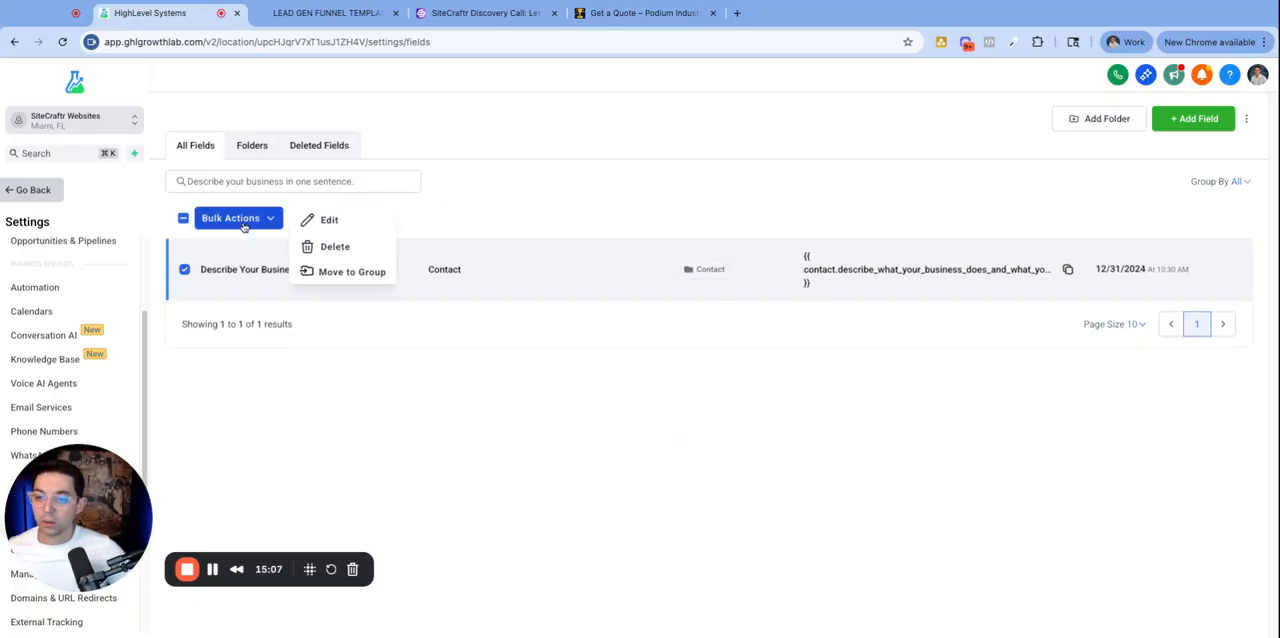
left_click(337, 272)
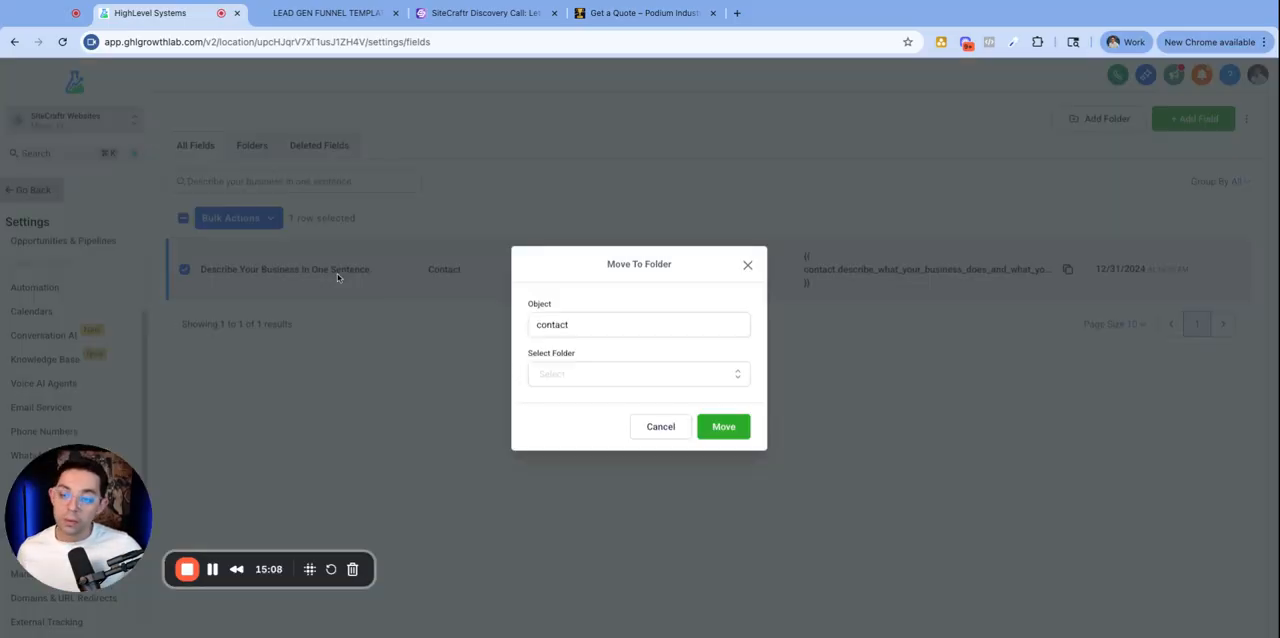
left_click(624, 385)
scroll(600, 432, "down", 3)
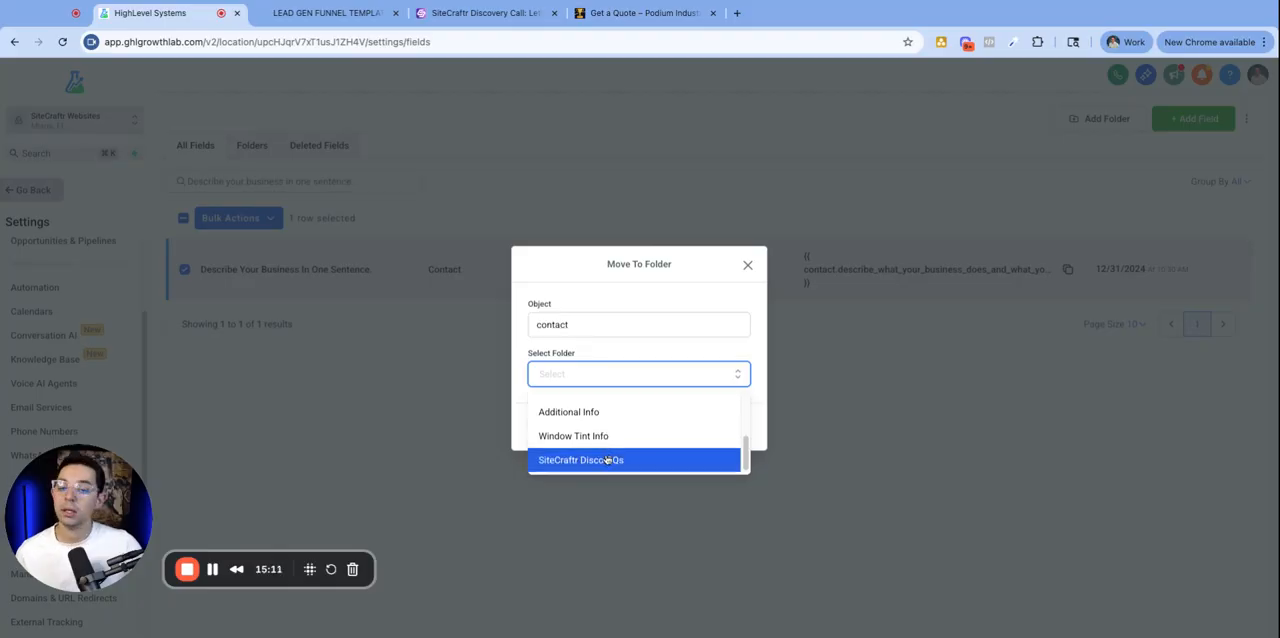
left_click(605, 460)
left_click(723, 430)
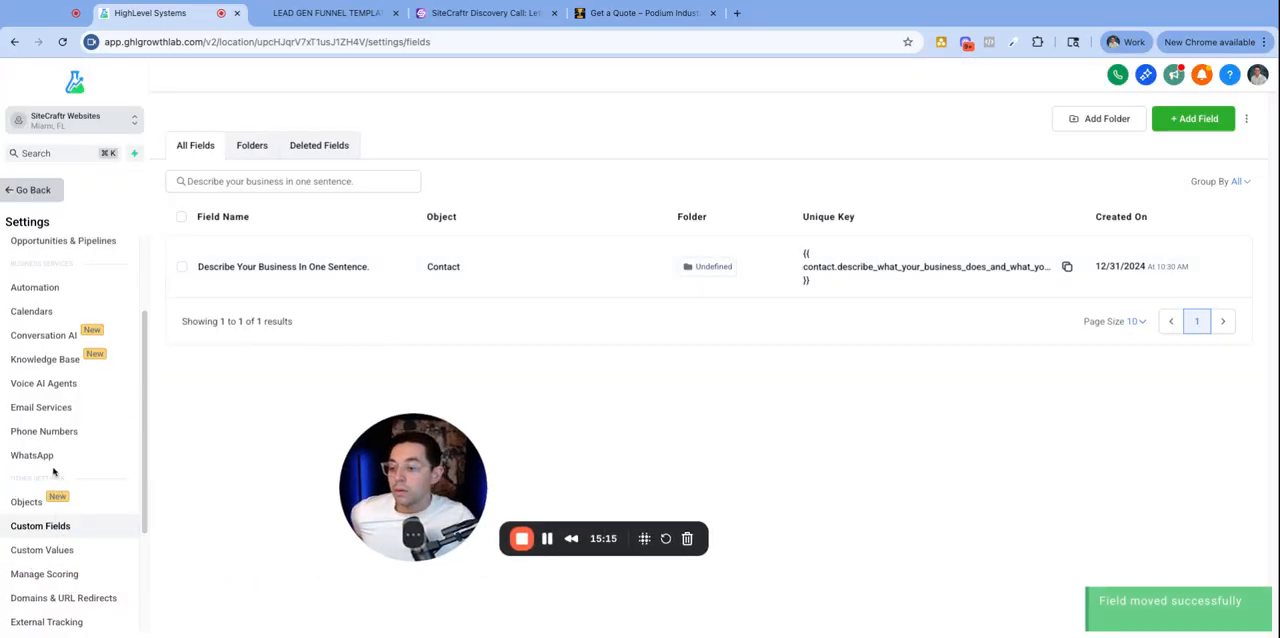
- Return to the test contact and expand the SiteCraftr Disco QQs section to view its field
scroll(26, 360, "up", 3)
left_click(33, 190)
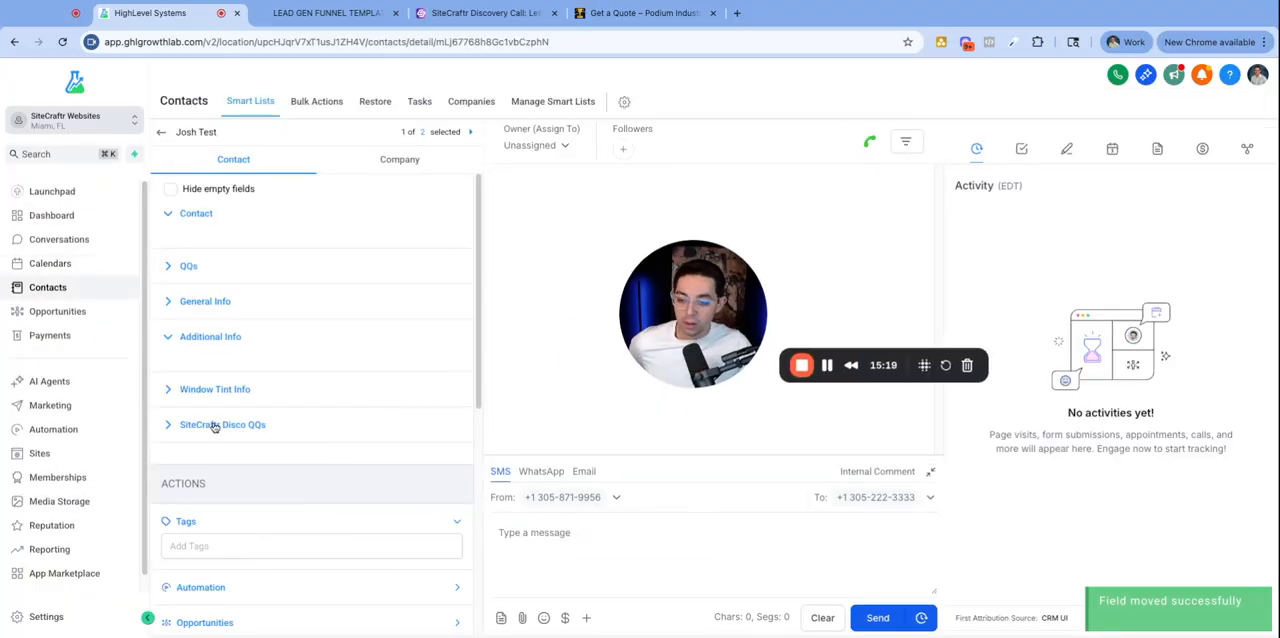
left_click(180, 428)
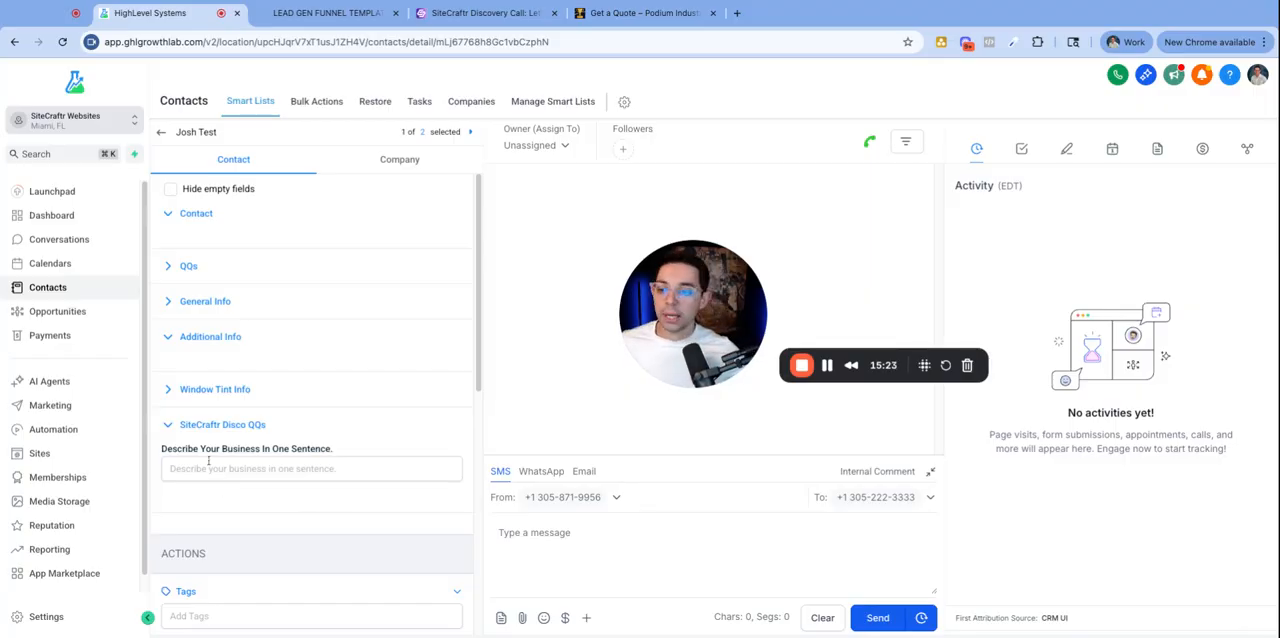
- Reorder the contact custom field folders so SiteCraftr Disco QQs sits directly below the Contact folder
left_click(183, 425)
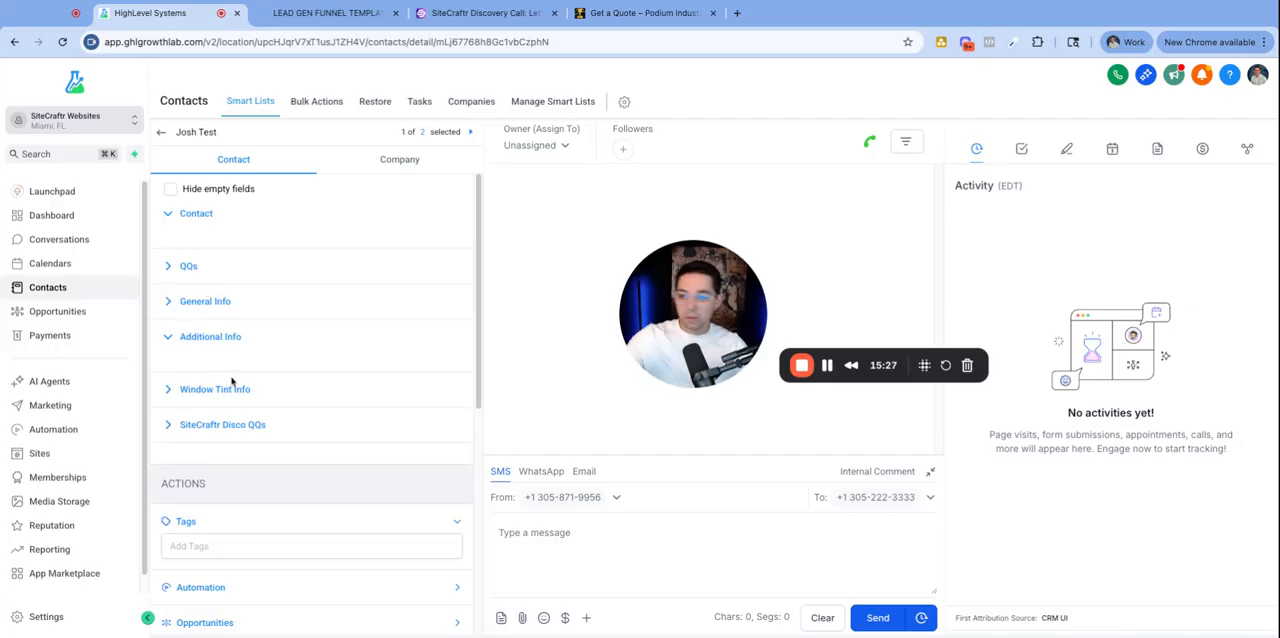
left_click(46, 617)
scroll(60, 500, "down", 2)
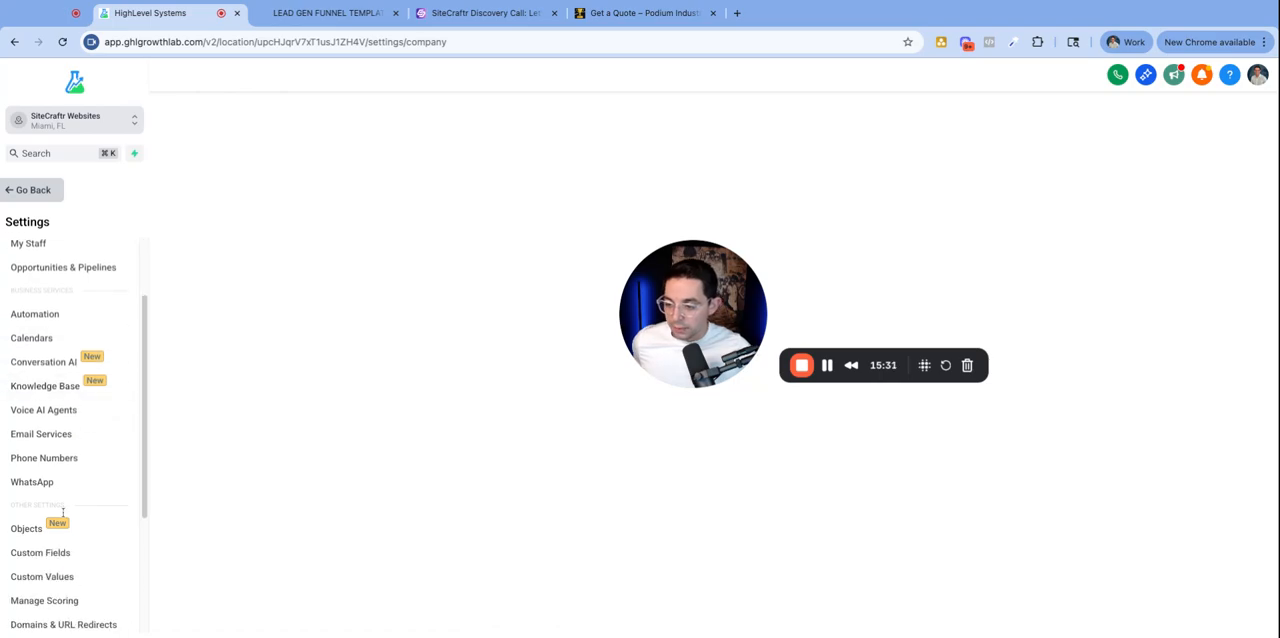
left_click(42, 552)
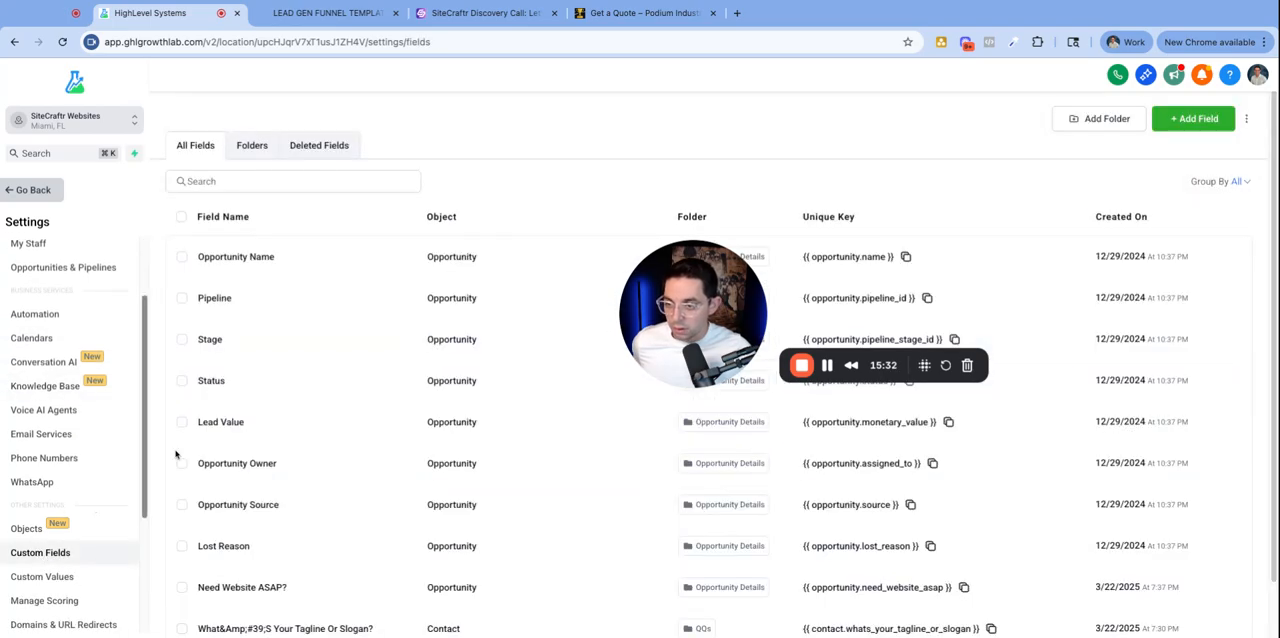
left_click(252, 147)
left_click_drag(182, 465, 182, 302)
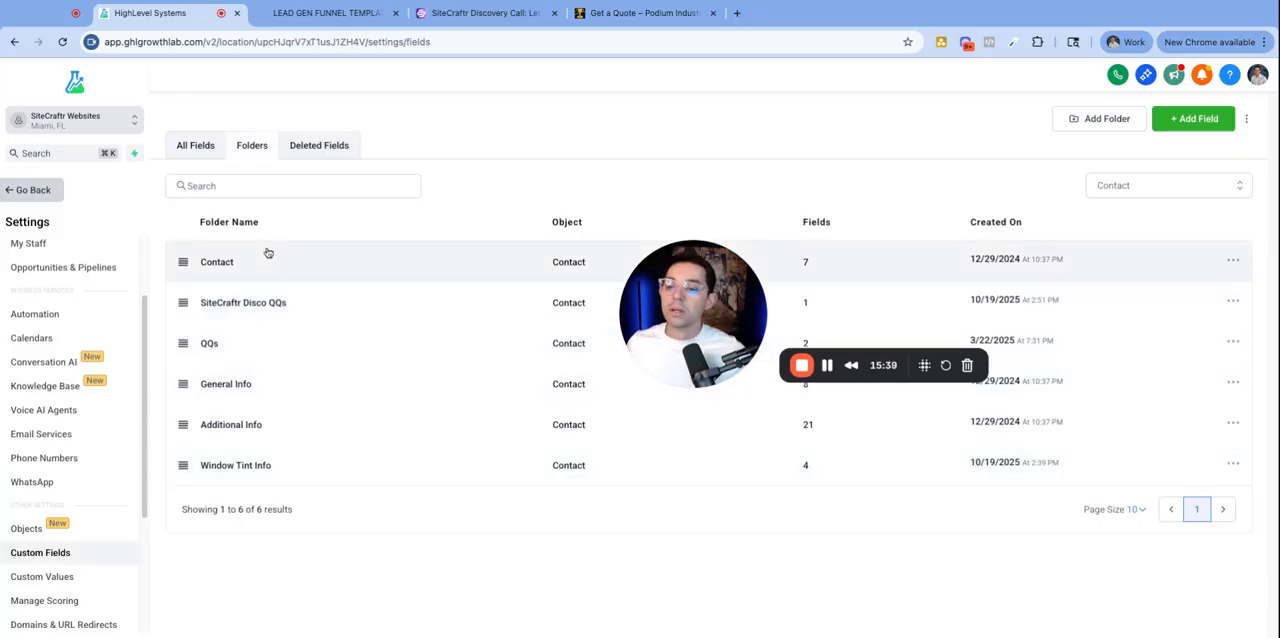
- Return to the test contact and expand its Contact and SiteCraftr Disco QQs sections to review the section order
left_click(33, 190)
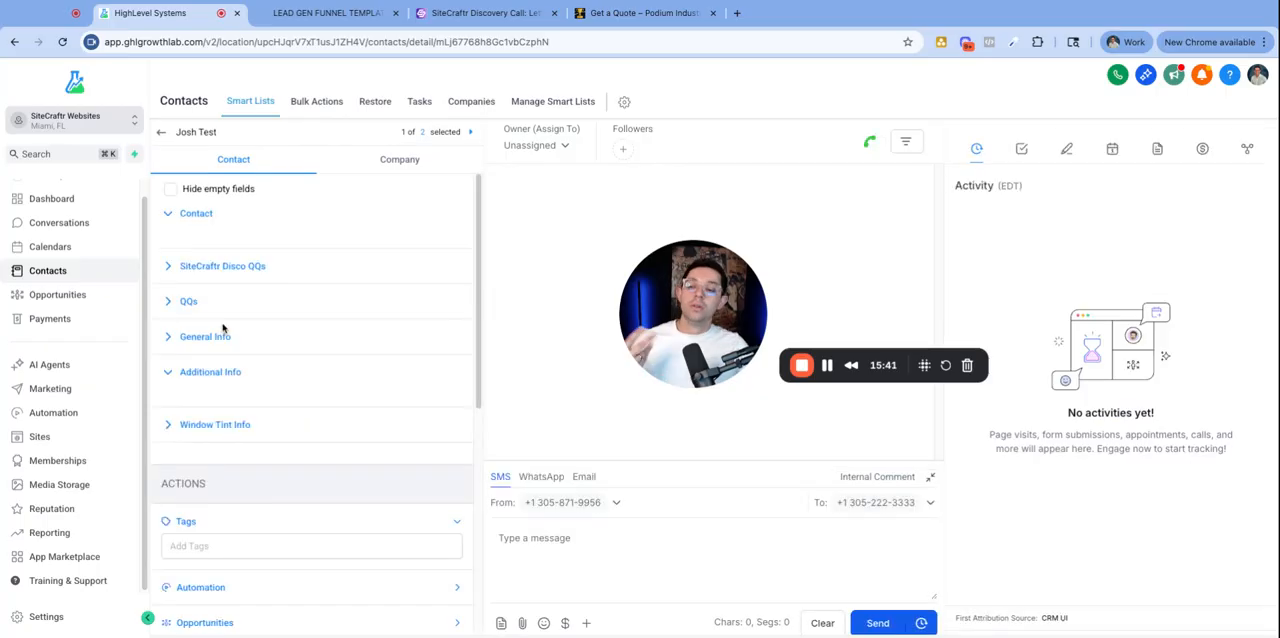
left_click(193, 216)
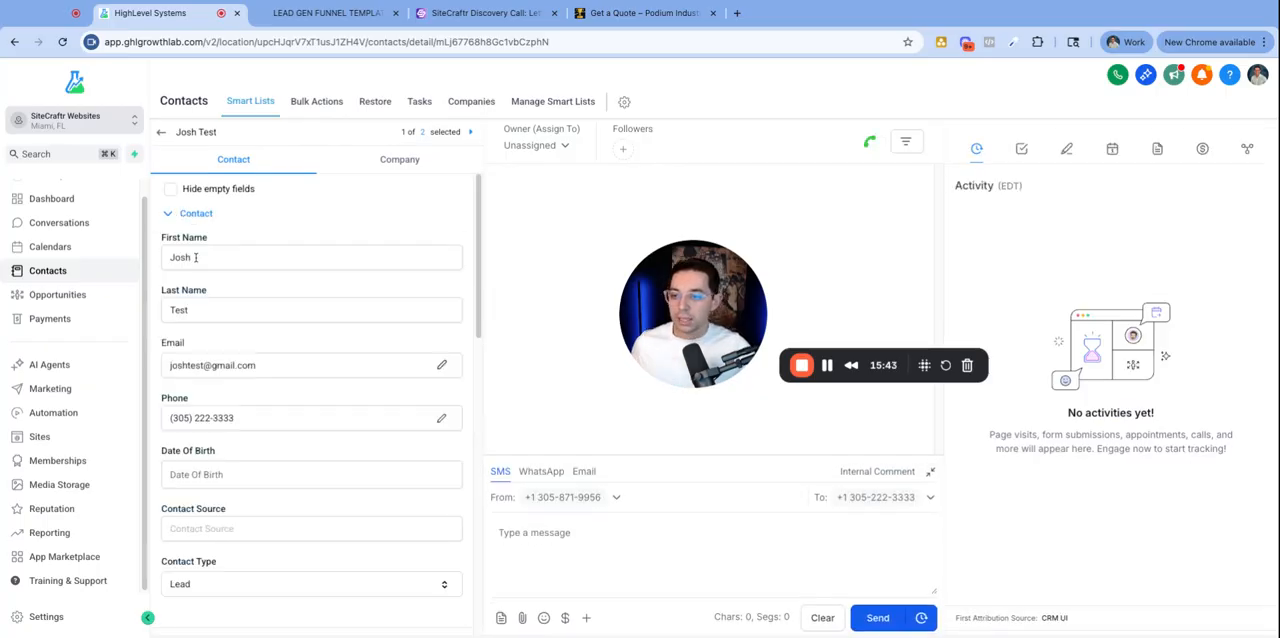
scroll(194, 380, "down", 2)
left_click(206, 513)
scroll(268, 413, "down", 1)
scroll(268, 413, "down", 1)
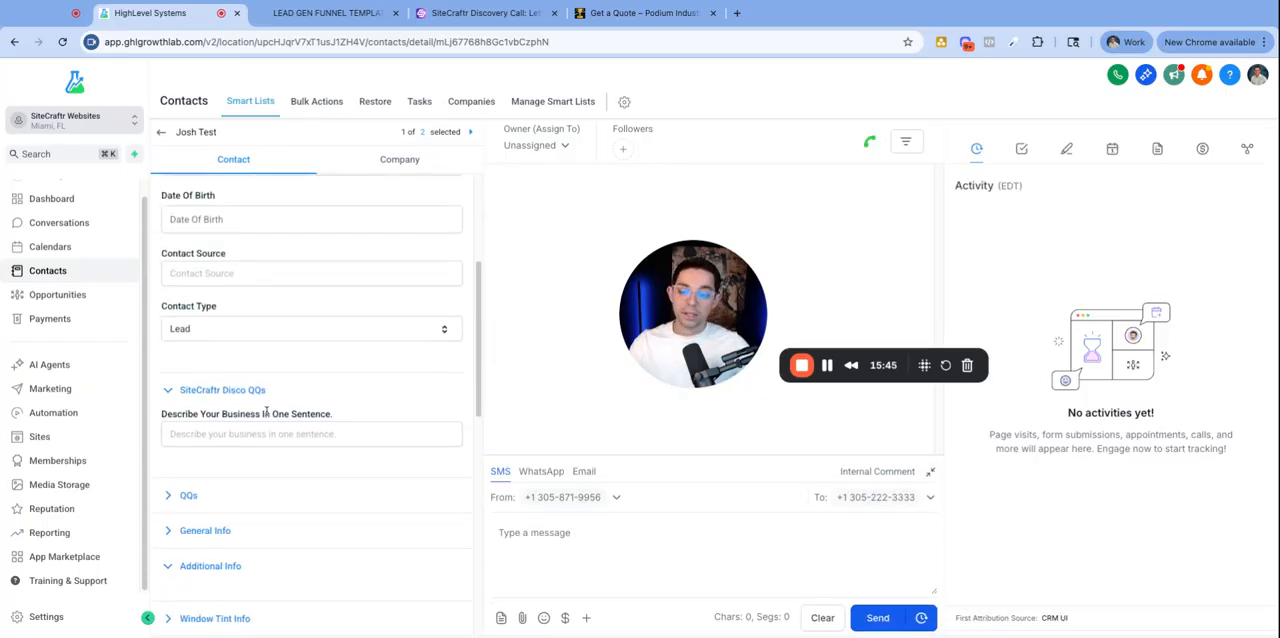